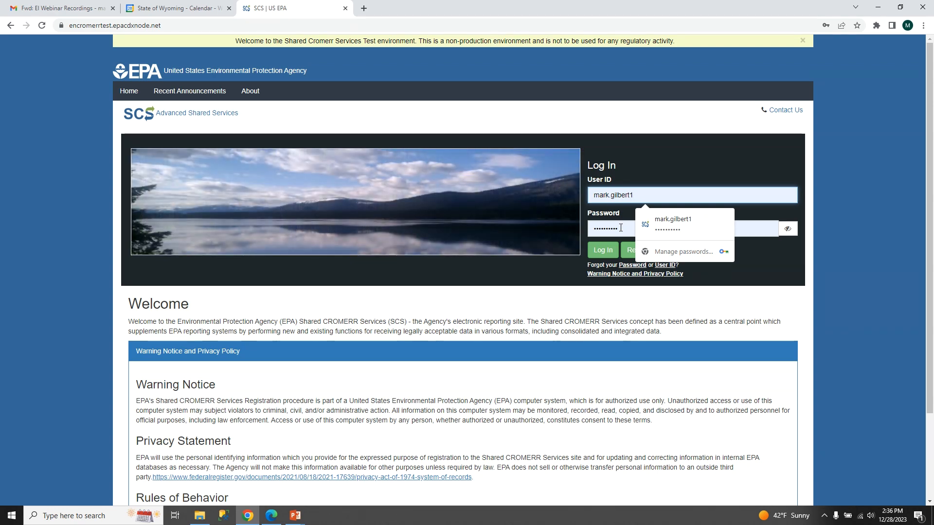
Step: Log in with the prefilled account credentials and open the EI Demonstration Facility through the IMPACT-WYOMING-STAGING program service
{"action": "left_click", "coordinate": [602, 251]}
{"action": "left_click", "coordinate": [602, 251]}
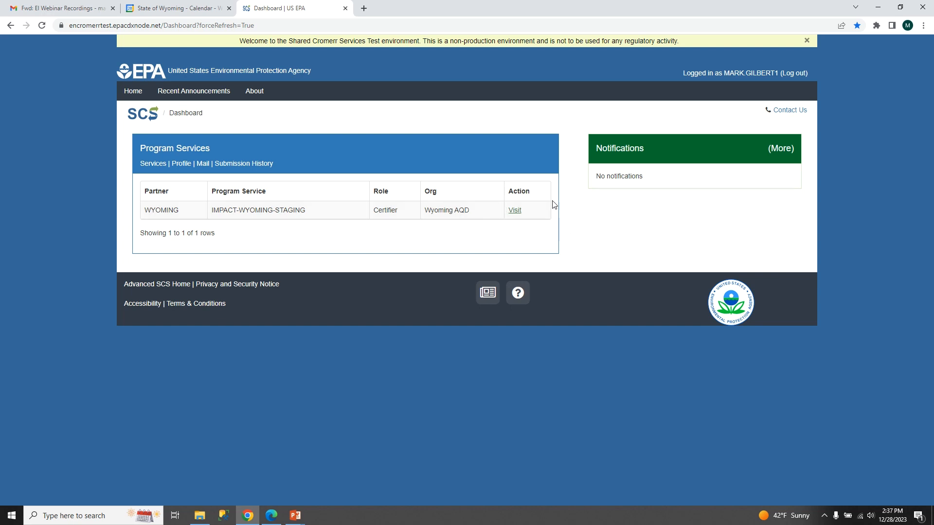
{"action": "left_click", "coordinate": [517, 212]}
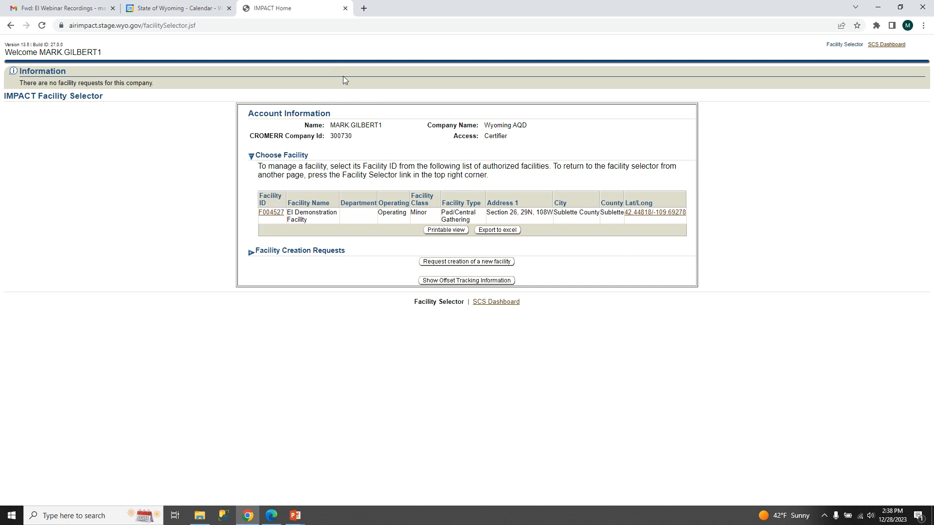
{"action": "left_click", "coordinate": [272, 214]}
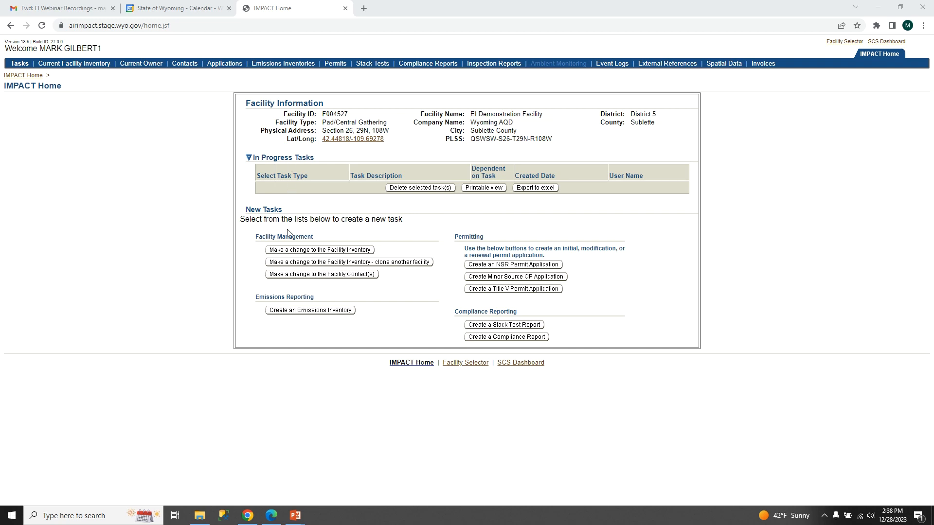
Step: Create a revised Annual emissions inventory for reporting year 2022, copying its data from the existing 2021 inventory EI0017521
{"action": "left_click", "coordinate": [295, 311]}
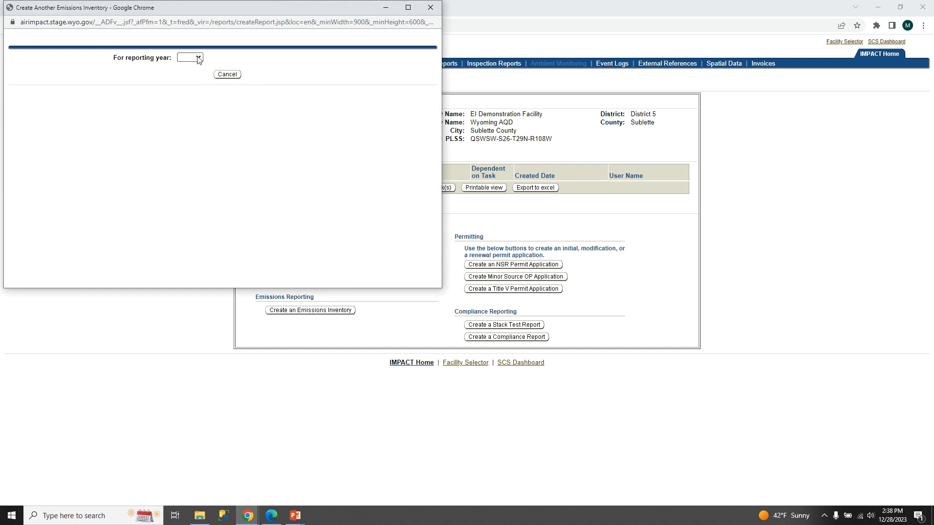
{"action": "left_click", "coordinate": [198, 58]}
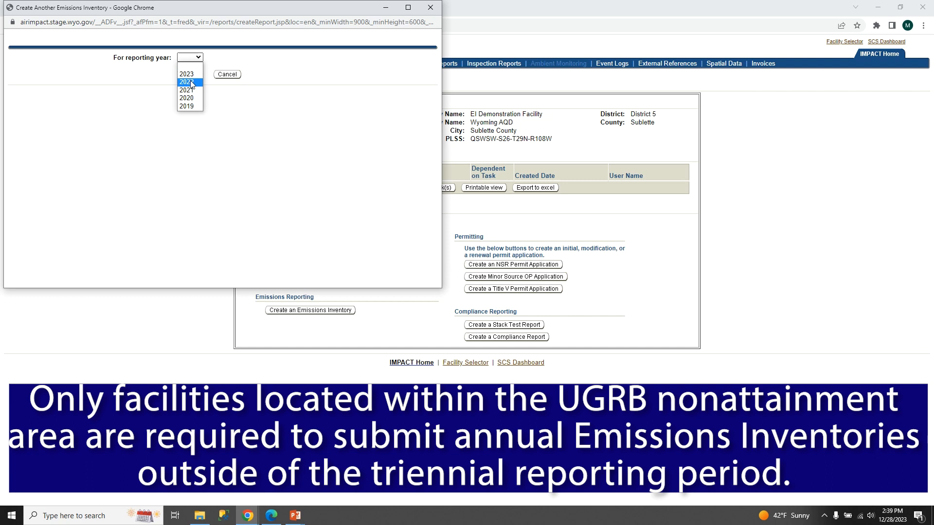
{"action": "left_click", "coordinate": [191, 83]}
{"action": "left_click", "coordinate": [197, 68]}
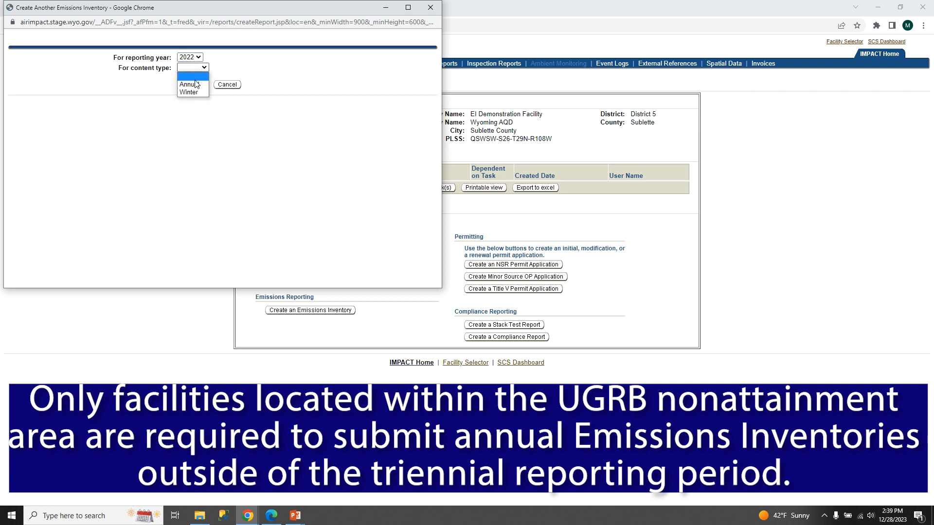
{"action": "left_click", "coordinate": [194, 85]}
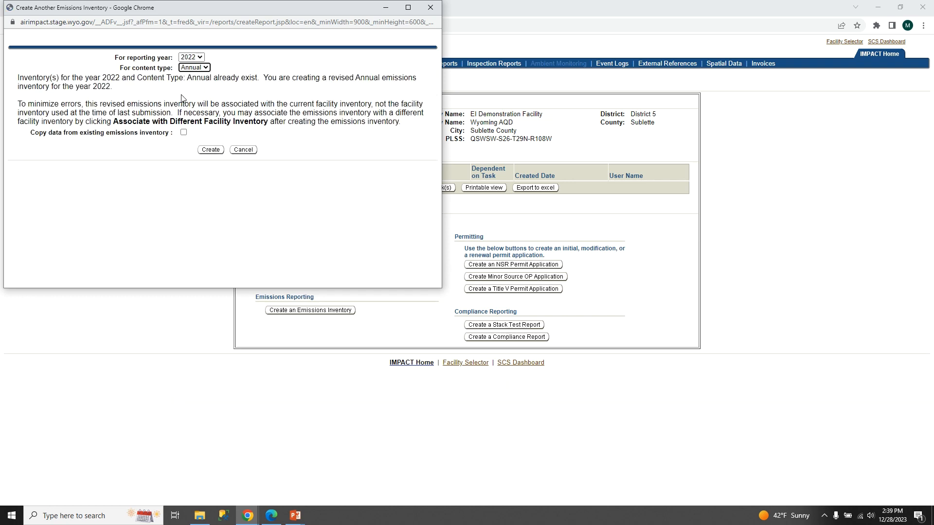
{"action": "left_click", "coordinate": [183, 132]}
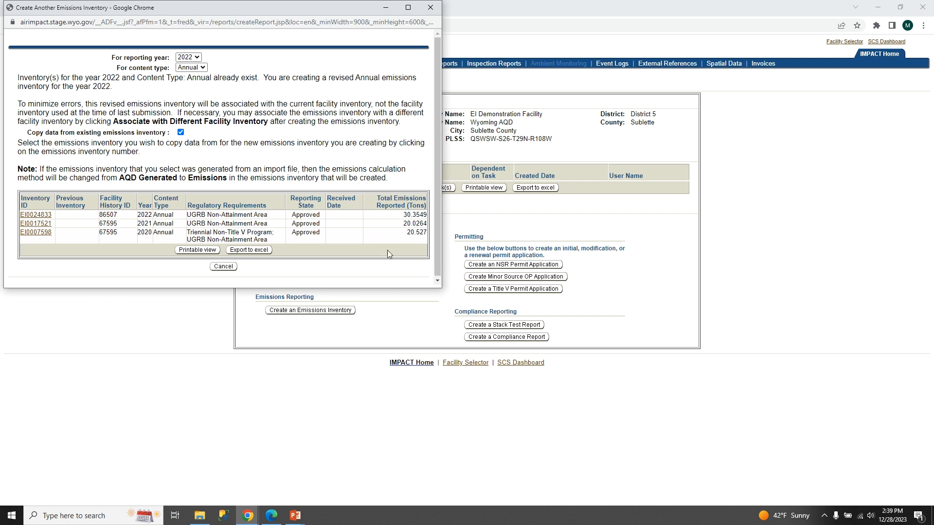
{"action": "left_click_drag", "start_coordinate": [442, 285], "coordinate": [752, 316]}
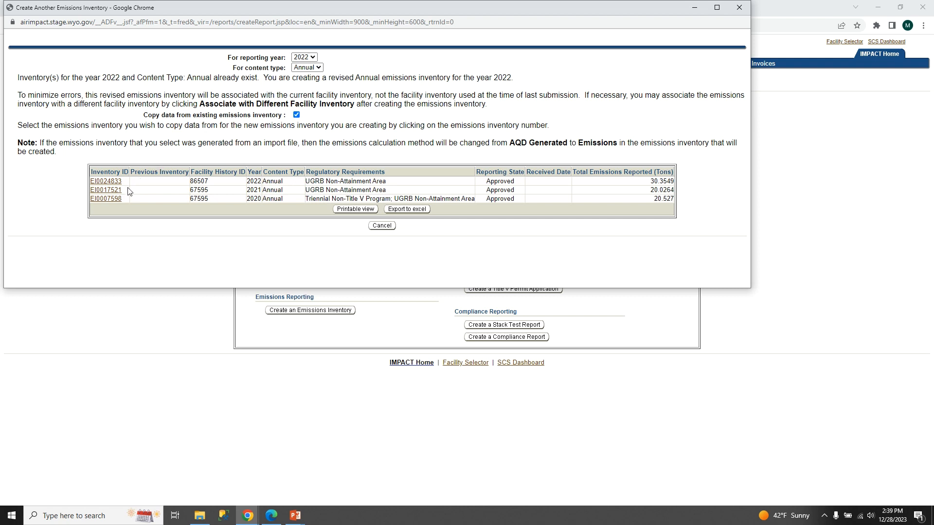
{"action": "left_click", "coordinate": [111, 193]}
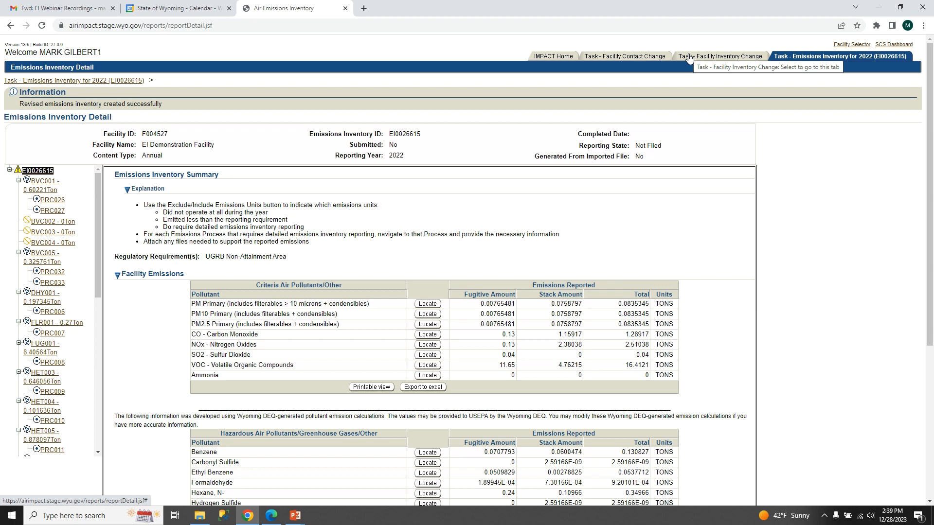
Step: Go to the Facility Contact Change task and list all company contacts on one page
{"action": "left_click", "coordinate": [637, 60]}
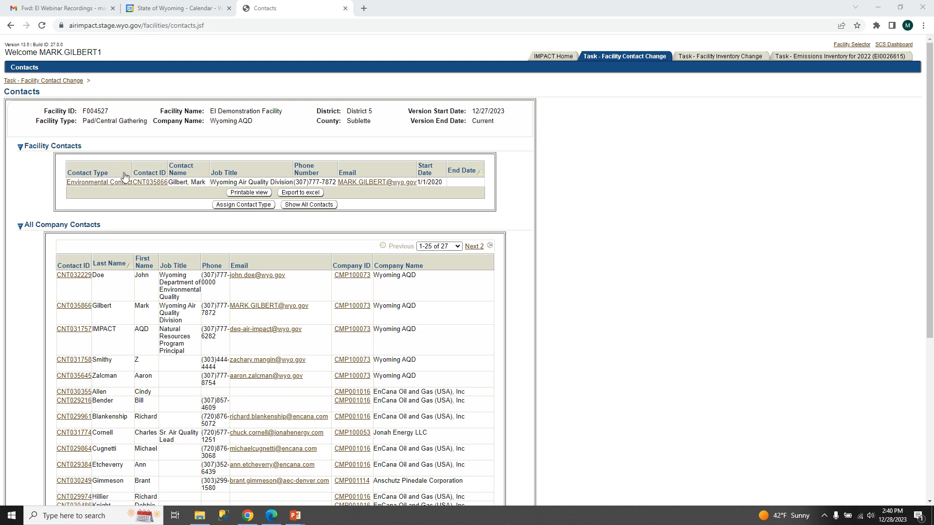
{"action": "scroll", "coordinate": [135, 251], "scroll_direction": "down", "scroll_amount": 4}
{"action": "scroll", "coordinate": [136, 251], "scroll_direction": "up", "scroll_amount": 1}
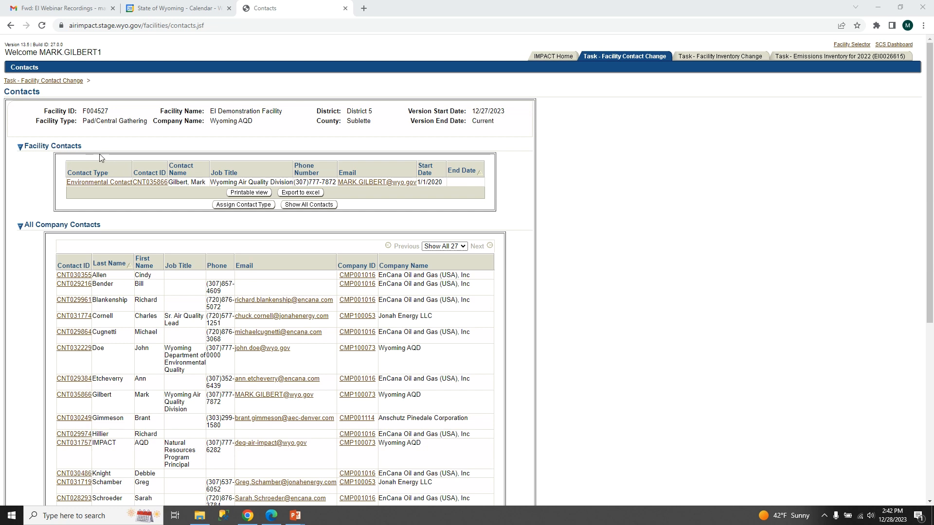
Step: Examine the editable start and end dates of the facility's existing environmental contact, and leave without saving
{"action": "left_click", "coordinate": [100, 183]}
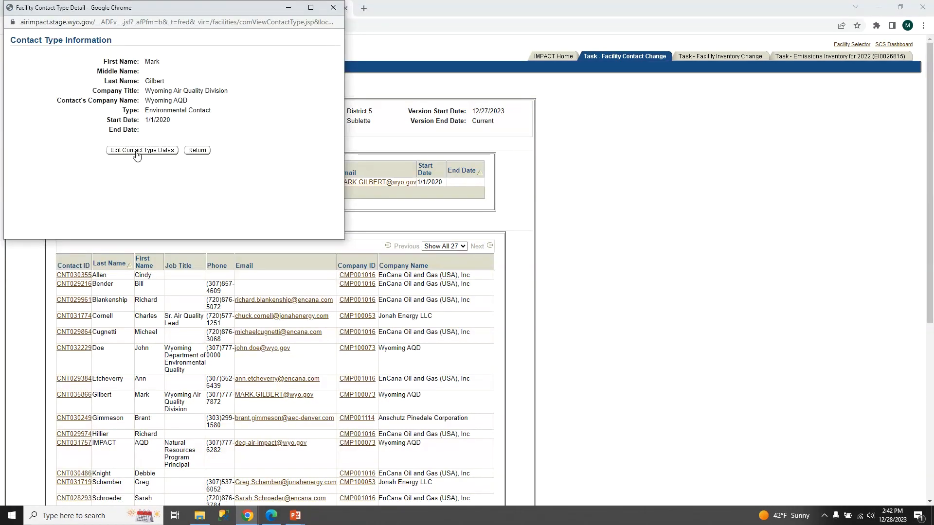
{"action": "left_click", "coordinate": [137, 151]}
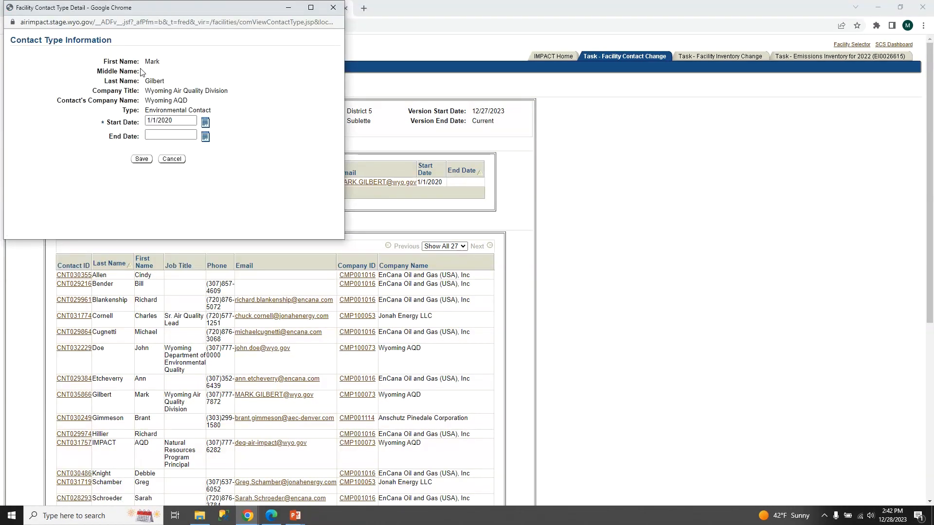
{"action": "left_click", "coordinate": [163, 134]}
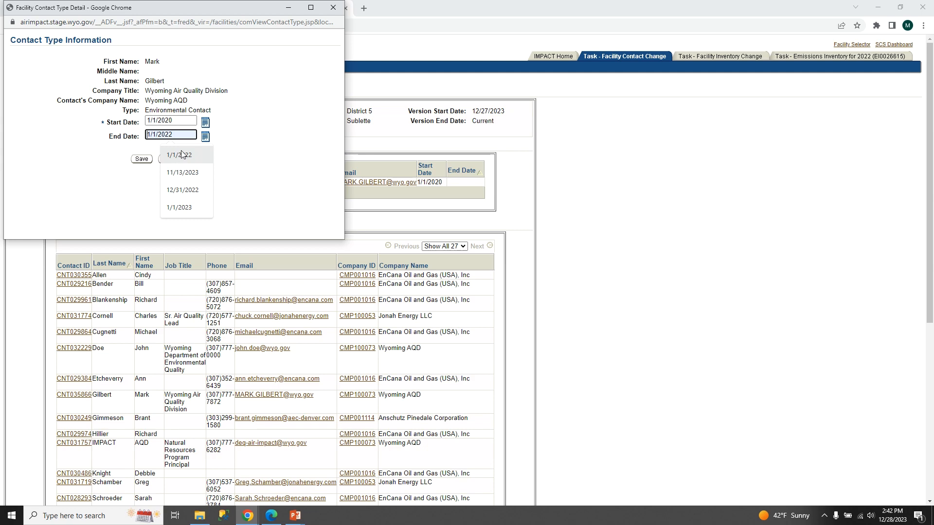
{"action": "left_click", "coordinate": [255, 127]}
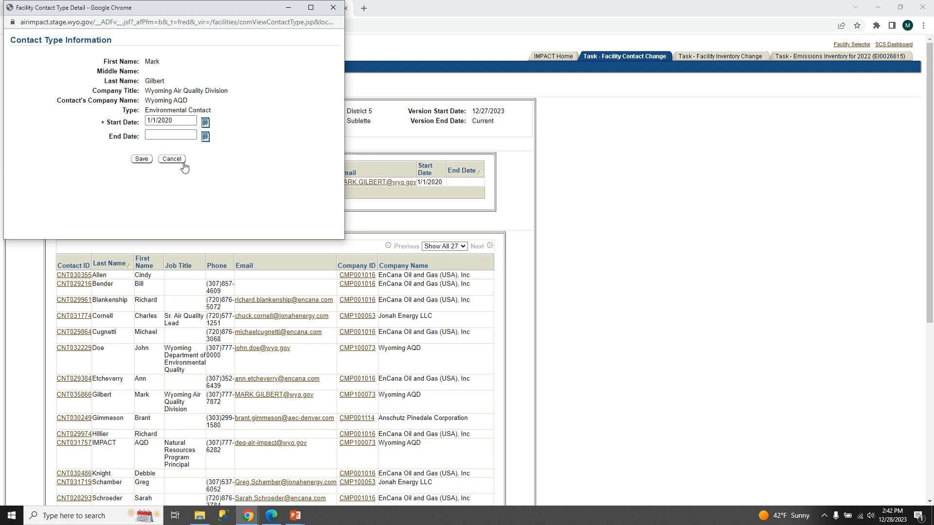
{"action": "left_click", "coordinate": [180, 160]}
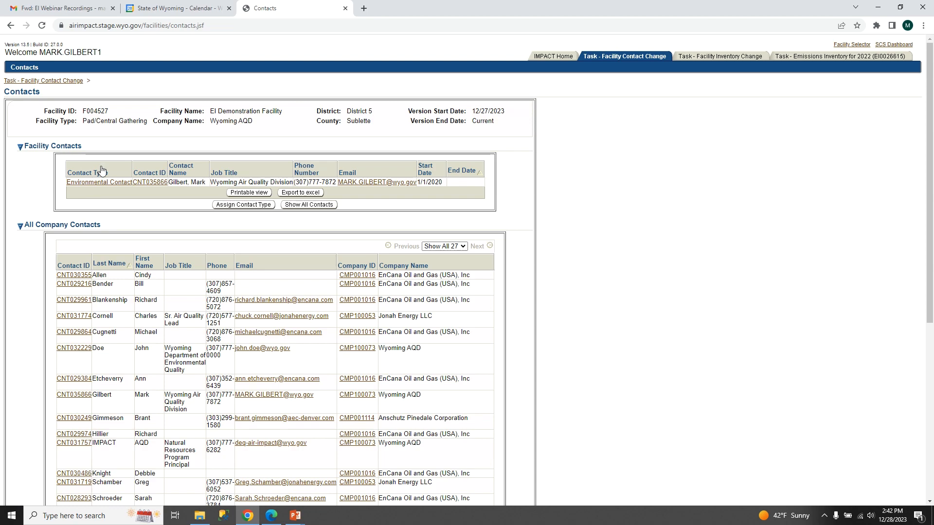
Step: Start a new contact type assignment with type Environmental Contact and choose the contact person from Anschutz Pinedale Corporation
{"action": "scroll", "coordinate": [162, 193], "scroll_direction": "down", "scroll_amount": 5}
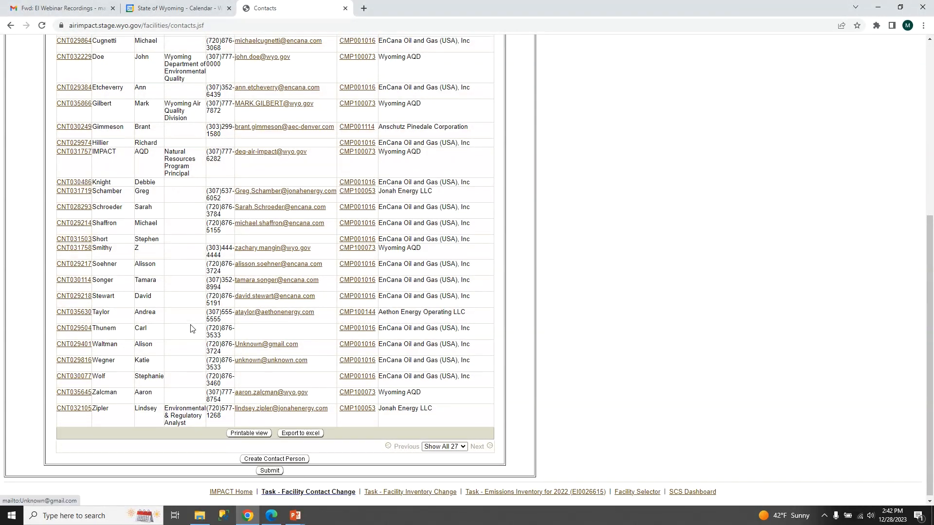
{"action": "scroll", "coordinate": [191, 330], "scroll_direction": "up", "scroll_amount": 5}
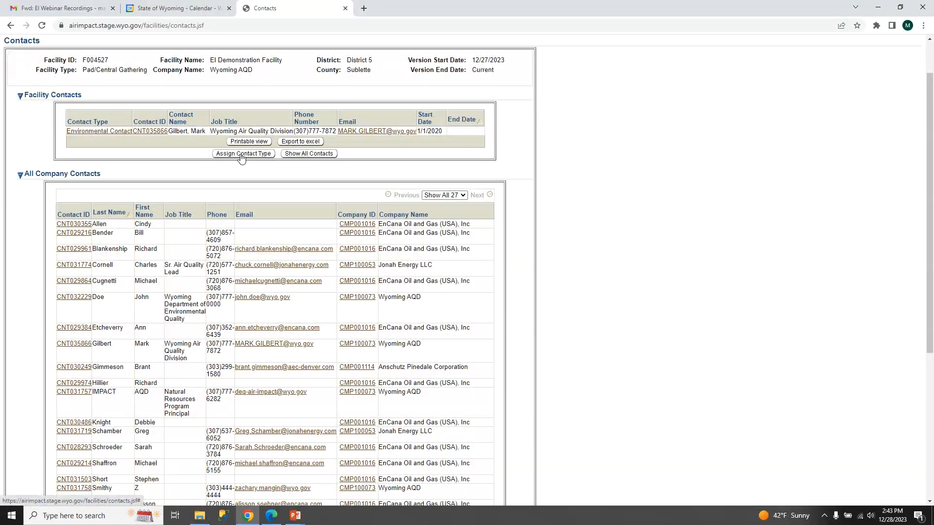
{"action": "left_click", "coordinate": [242, 154]}
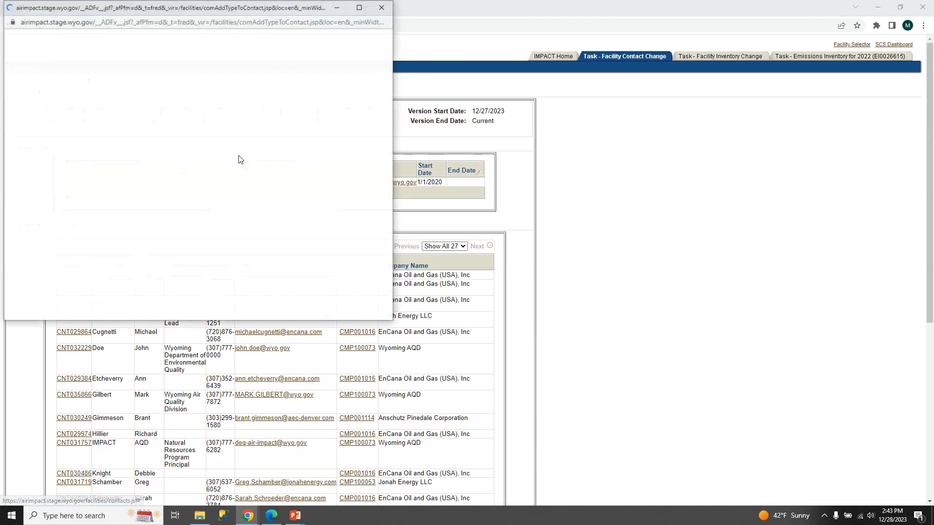
{"action": "left_click", "coordinate": [194, 57]}
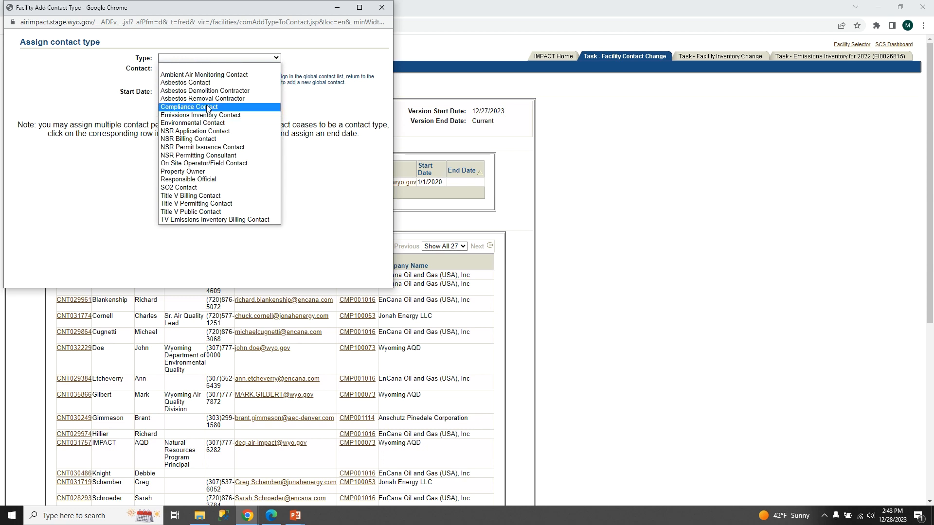
{"action": "left_click", "coordinate": [206, 124]}
{"action": "left_click", "coordinate": [185, 71]}
{"action": "scroll", "coordinate": [197, 160], "scroll_direction": "down", "scroll_amount": 3}
{"action": "scroll", "coordinate": [198, 167], "scroll_direction": "up", "scroll_amount": 3}
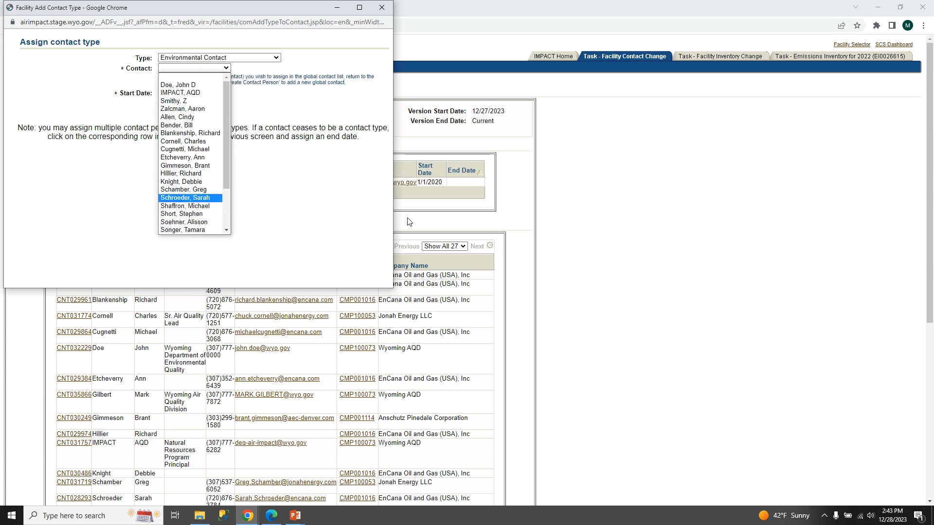
{"action": "scroll", "coordinate": [197, 124], "scroll_direction": "down", "scroll_amount": 3}
{"action": "scroll", "coordinate": [197, 122], "scroll_direction": "up", "scroll_amount": 3}
{"action": "scroll", "coordinate": [198, 120], "scroll_direction": "down", "scroll_amount": 3}
{"action": "left_click", "coordinate": [185, 109]}
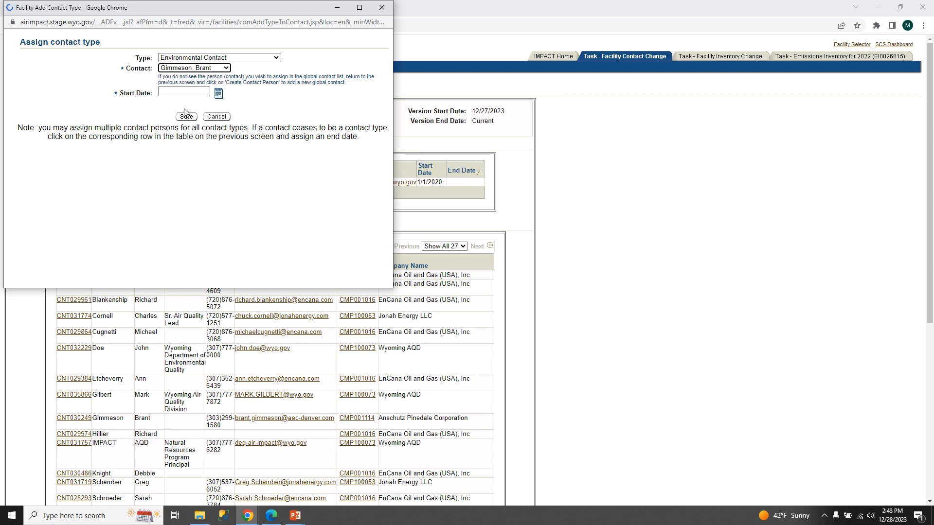
Step: Set the new environmental contact's start date to 1/1/2023 and save the assignment
{"action": "left_click", "coordinate": [178, 93]}
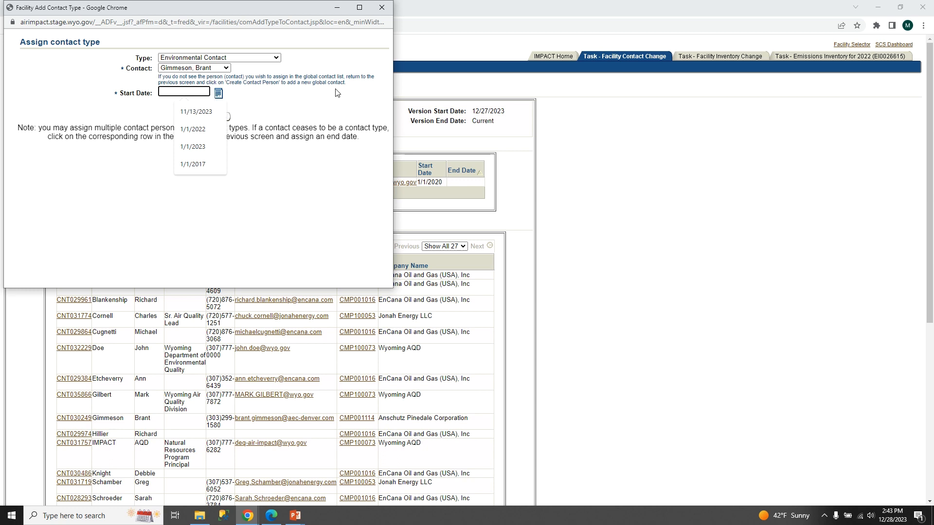
{"action": "type", "text": "1/"}
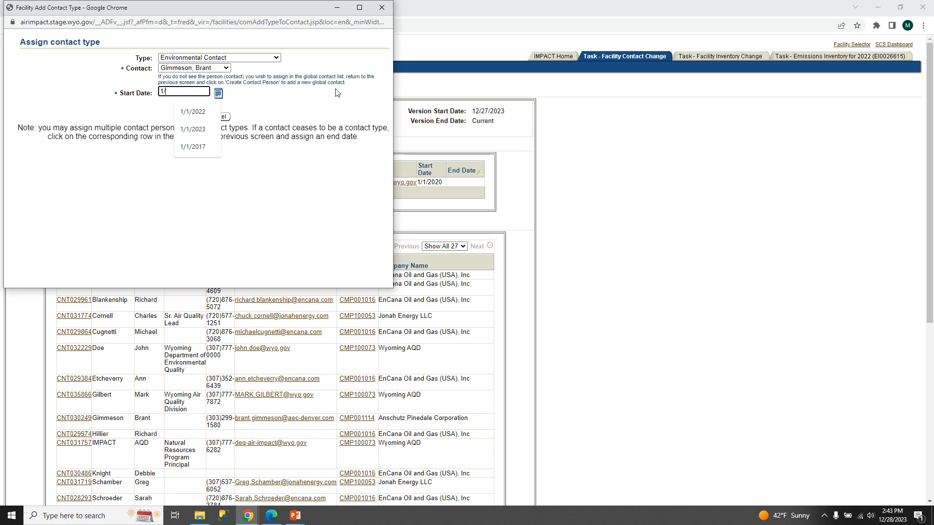
{"action": "type", "text": "1/220"}
{"action": "key", "text": "BackSpace"}
{"action": "type", "text": "023"}
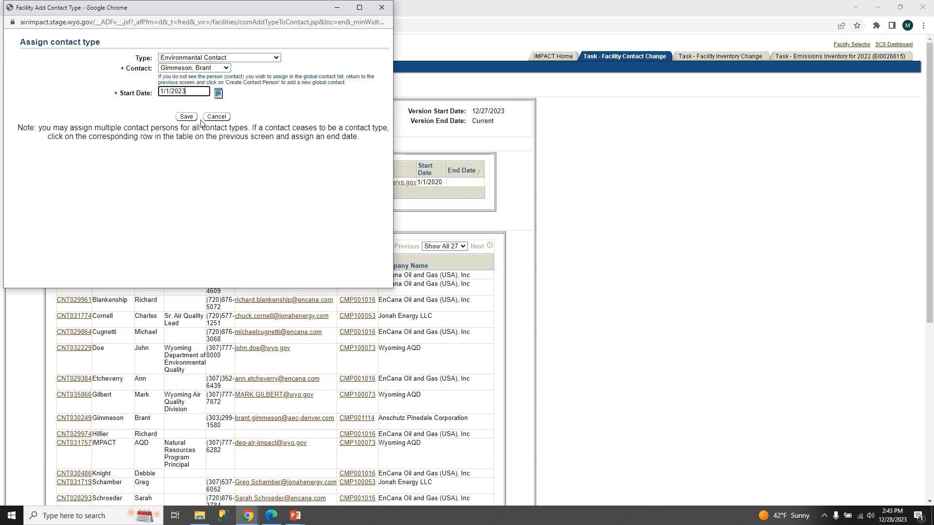
{"action": "left_click", "coordinate": [186, 120]}
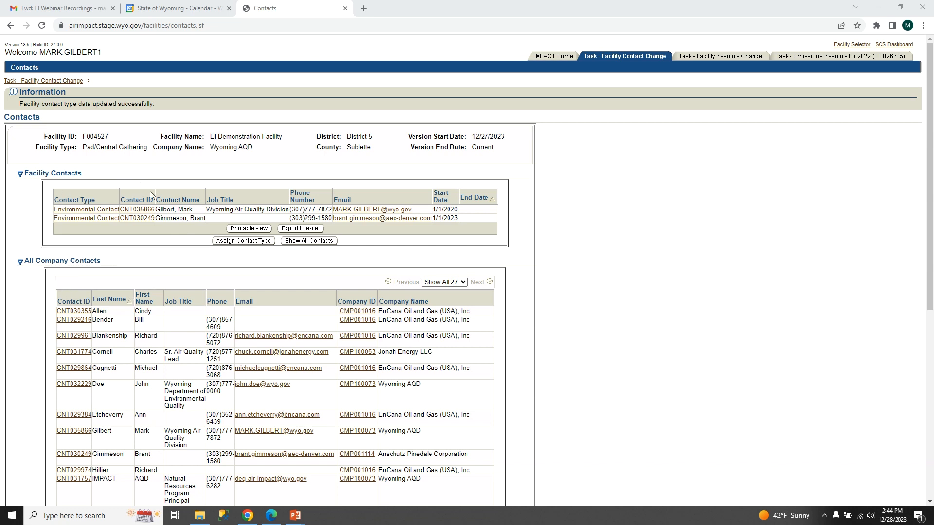
Step: Look over the blank form for creating a new contact person and close it without entering anything
{"action": "scroll", "coordinate": [200, 250], "scroll_direction": "down", "scroll_amount": 7}
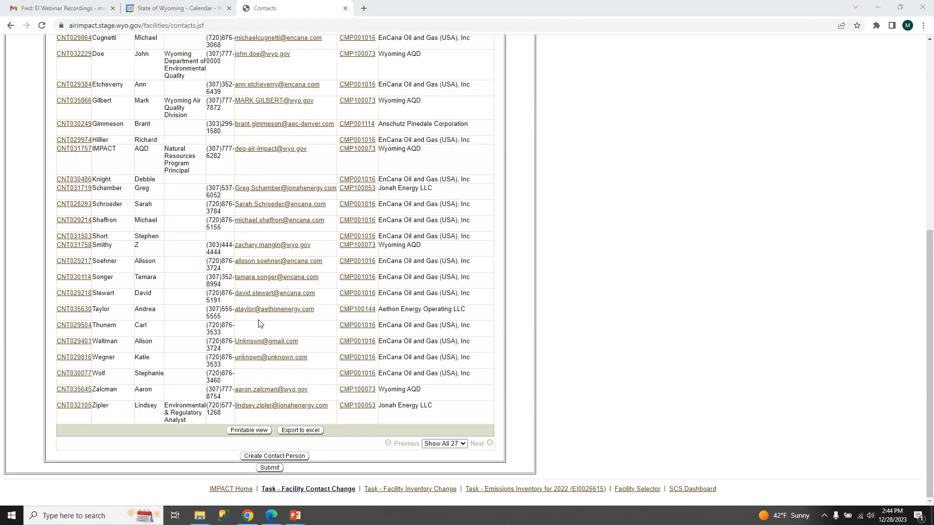
{"action": "left_click", "coordinate": [272, 455]}
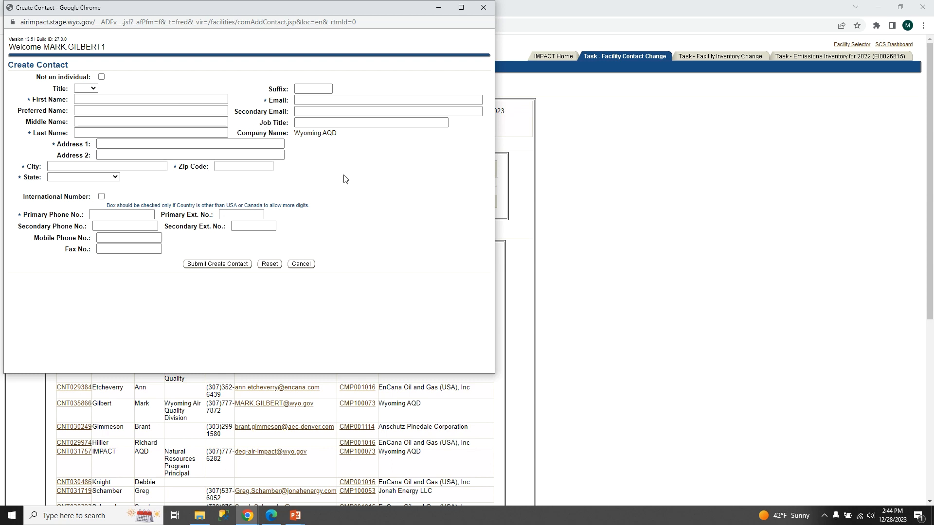
{"action": "left_click", "coordinate": [484, 8]}
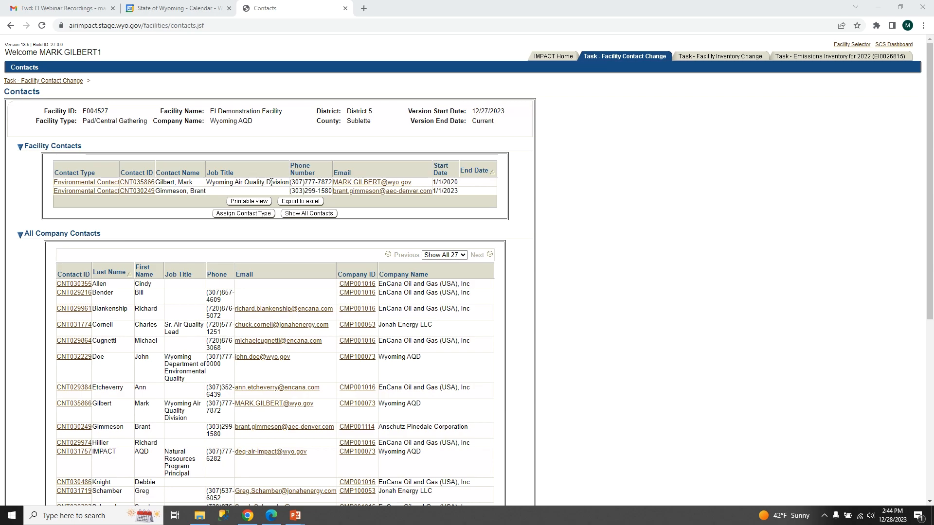
Step: Submit the facility contact changes, confirm the submission and enter the account password
{"action": "scroll", "coordinate": [271, 182], "scroll_direction": "down", "scroll_amount": 10}
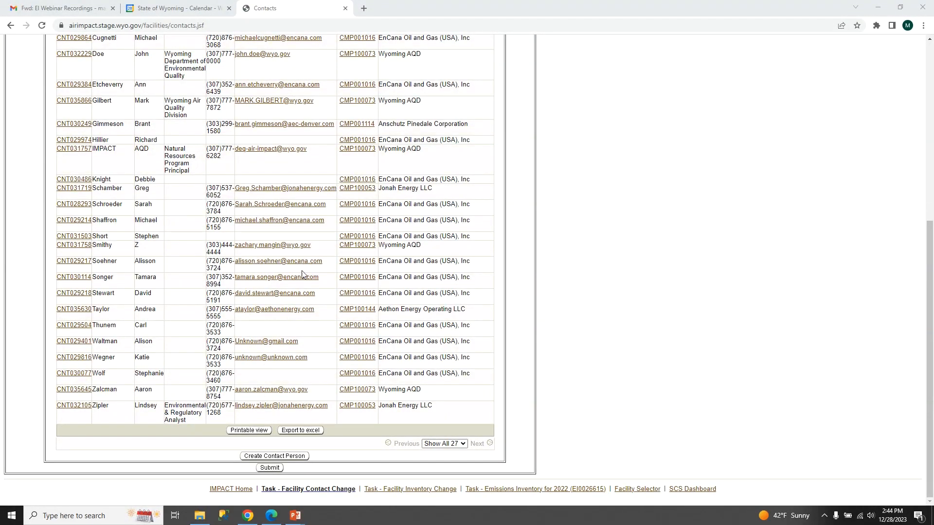
{"action": "scroll", "coordinate": [355, 235], "scroll_direction": "up", "scroll_amount": 7}
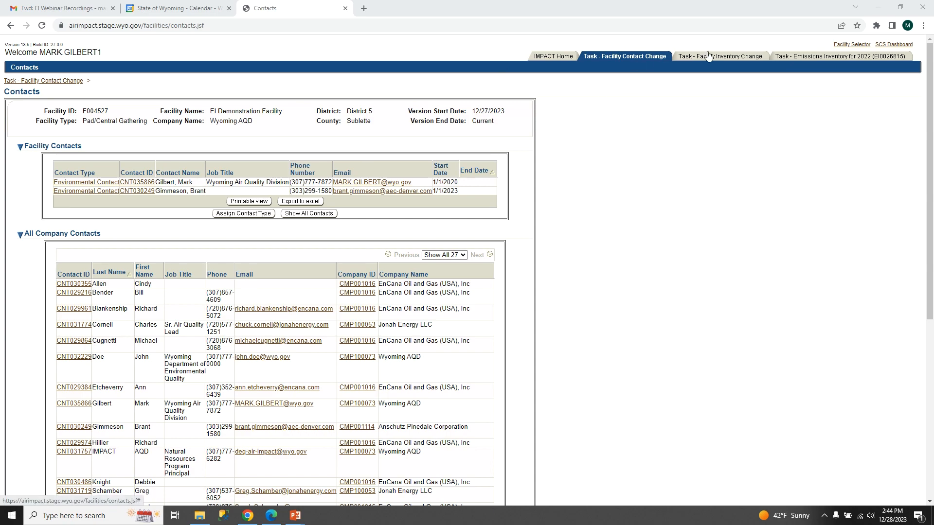
{"action": "scroll", "coordinate": [301, 263], "scroll_direction": "down", "scroll_amount": 6}
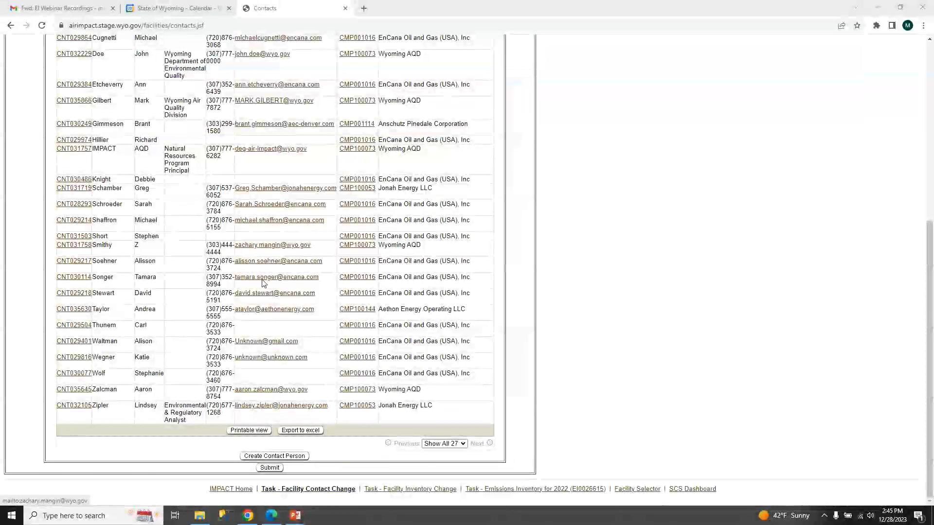
{"action": "left_click", "coordinate": [270, 468]}
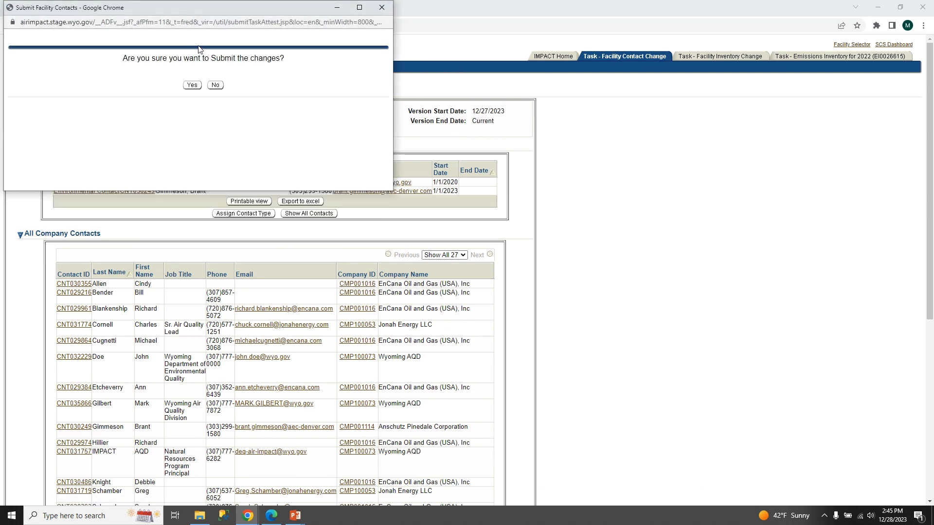
{"action": "left_click", "coordinate": [195, 86]}
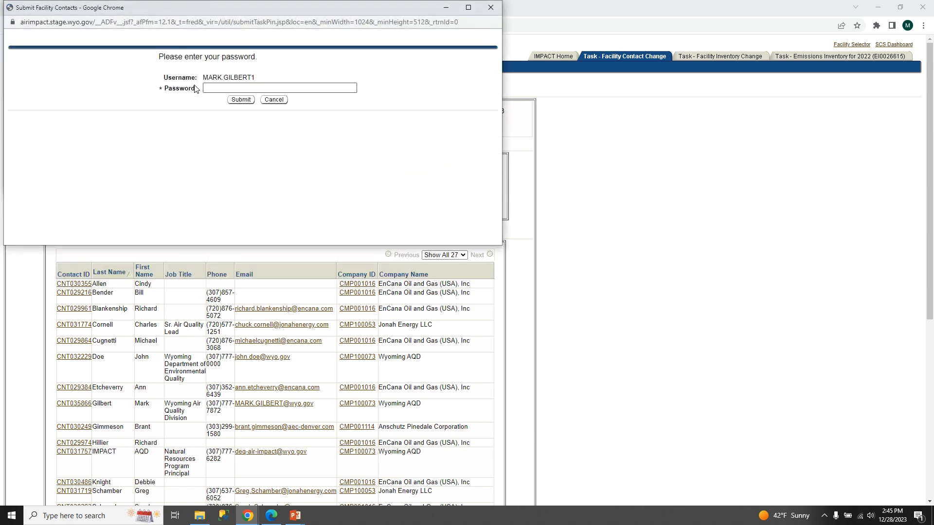
{"action": "left_click", "coordinate": [209, 87]}
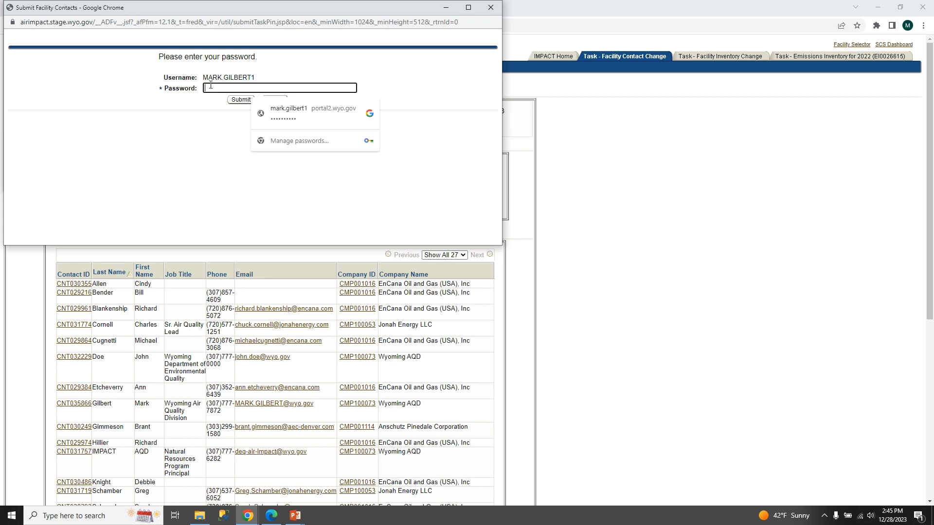
{"action": "type", "text": "•••"}
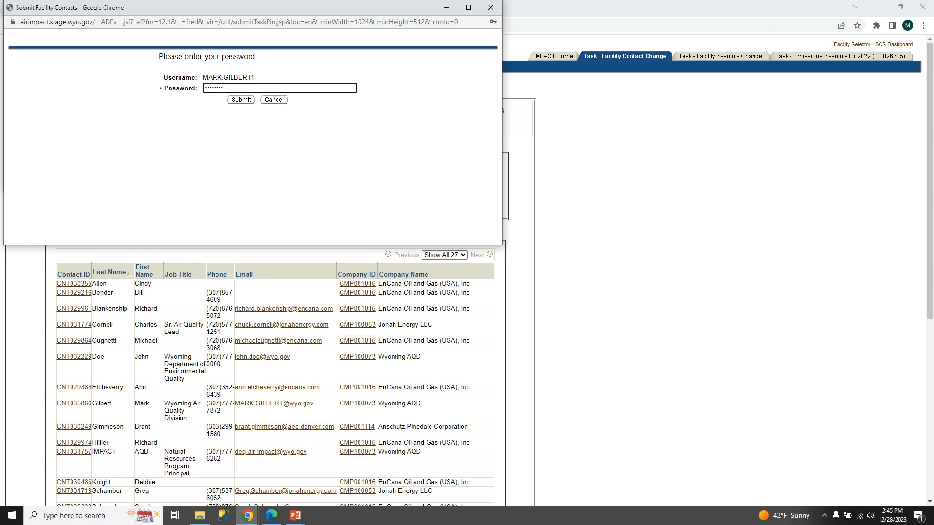
{"action": "left_click", "coordinate": [242, 100]}
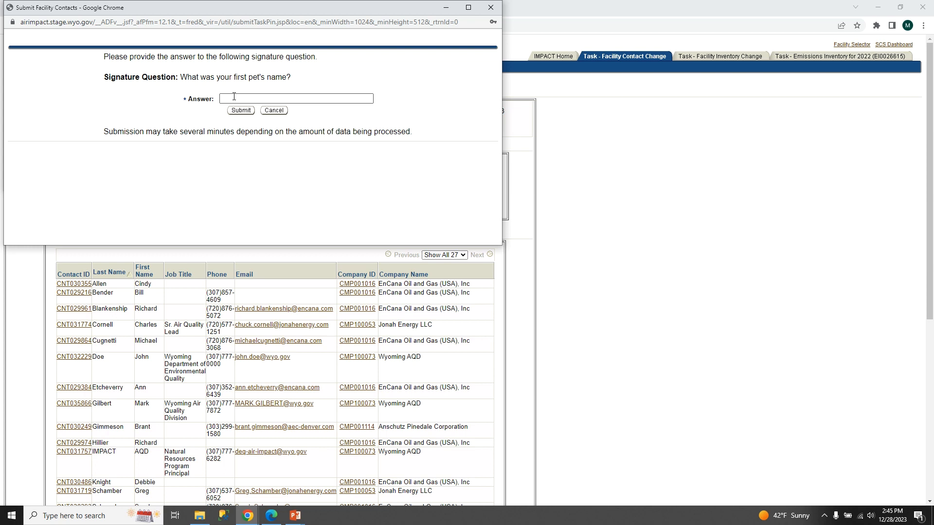
Step: Answer the signature question to complete the contact submission, decline saving the password in the browser and close the submission window
{"action": "left_click", "coordinate": [235, 96]}
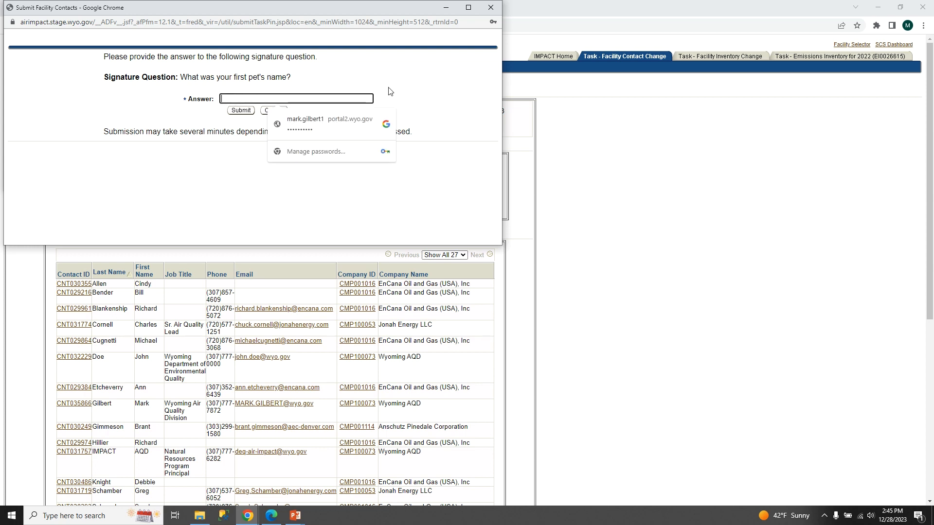
{"action": "type", "text": "•••"}
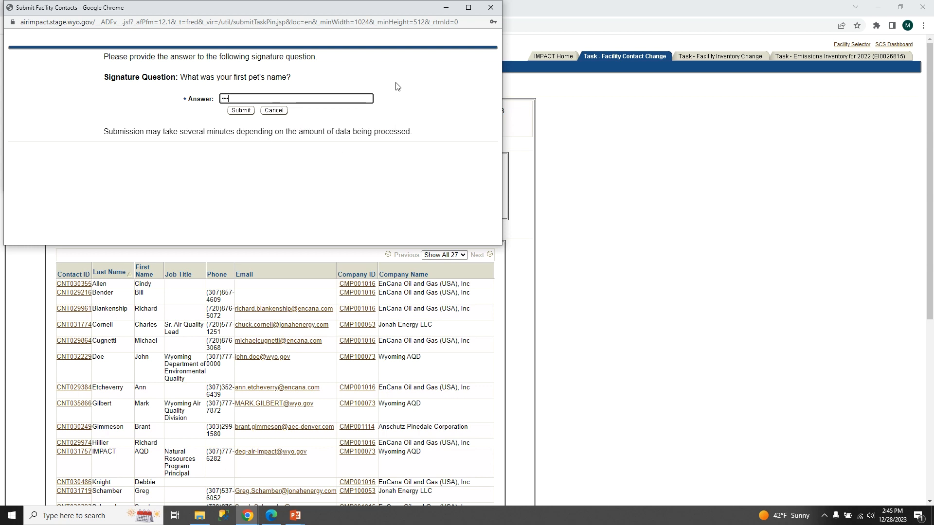
{"action": "left_click", "coordinate": [241, 111]}
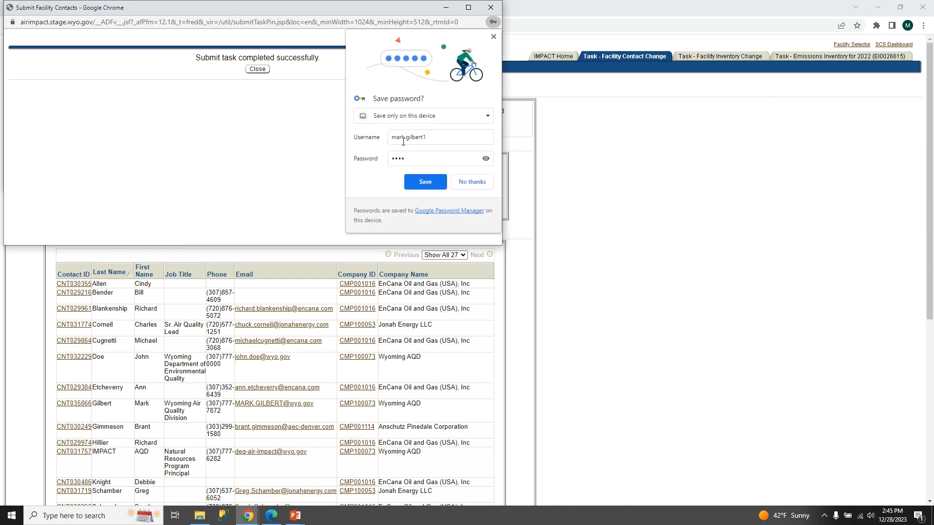
{"action": "left_click", "coordinate": [465, 182]}
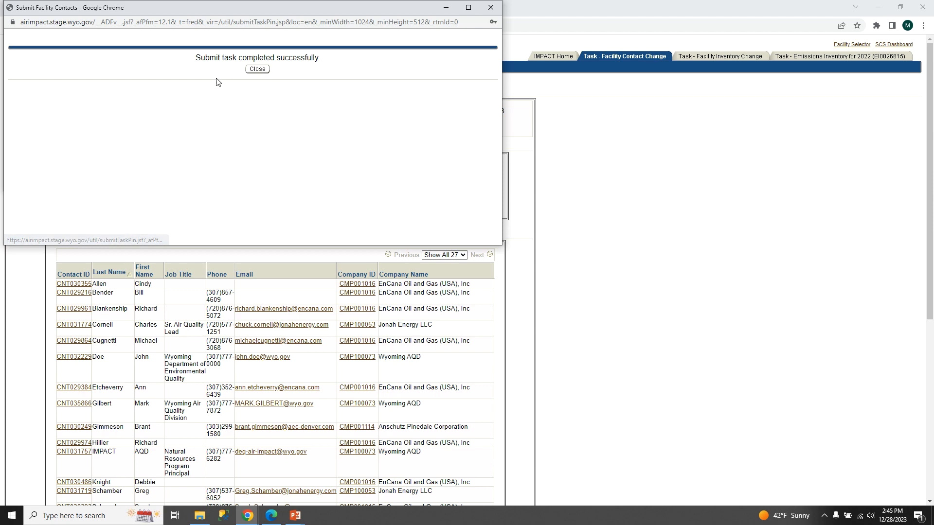
{"action": "left_click", "coordinate": [257, 69]}
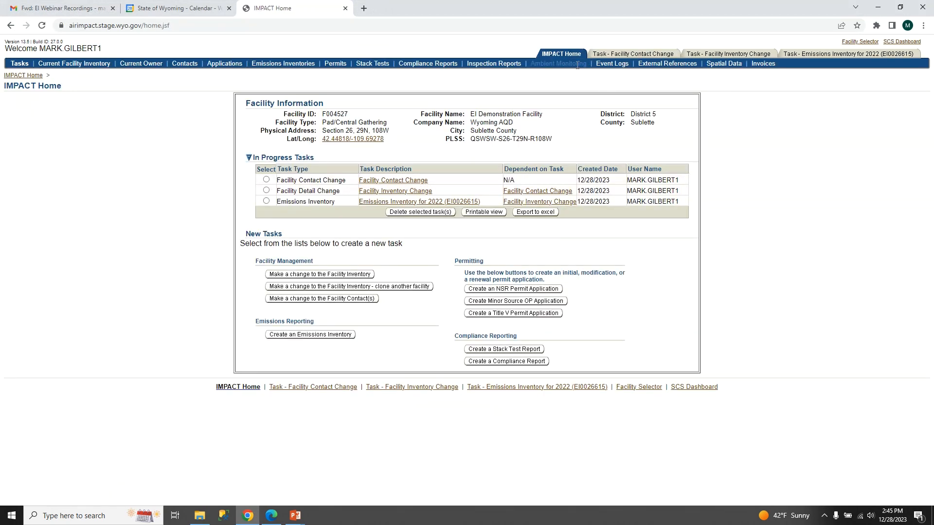
Step: Open the Facility Inventory Change task and look over the facility information, location, API and NAICS sections
{"action": "left_click", "coordinate": [636, 54]}
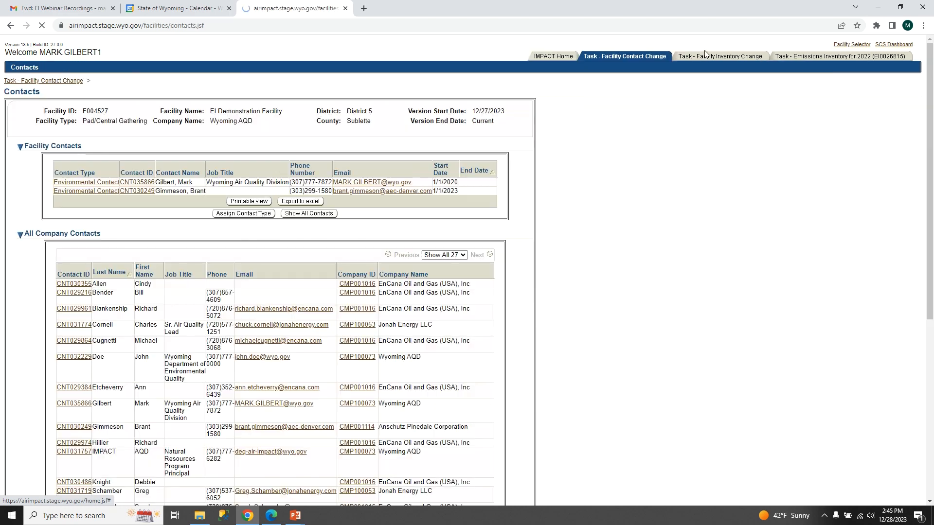
{"action": "left_click", "coordinate": [705, 55]}
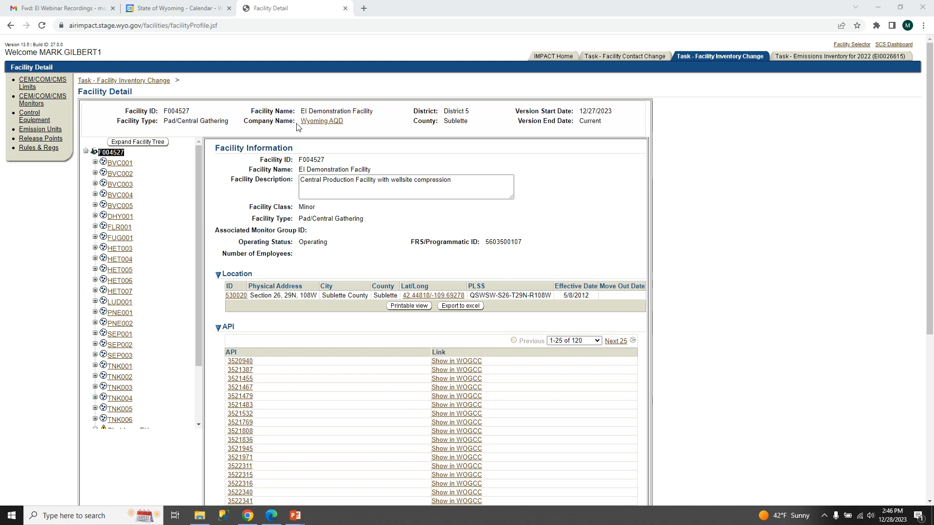
{"action": "scroll", "coordinate": [355, 163], "scroll_direction": "down", "scroll_amount": 2}
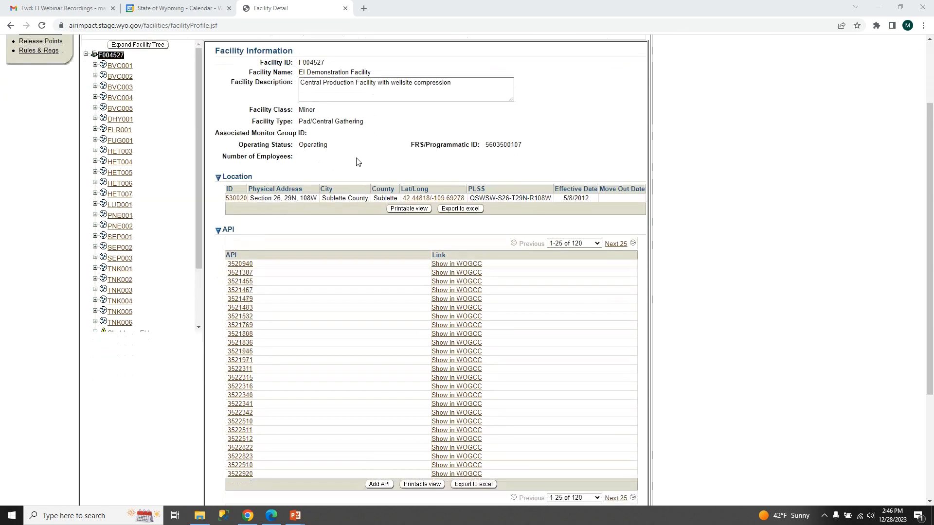
{"action": "scroll", "coordinate": [287, 146], "scroll_direction": "up", "scroll_amount": 1}
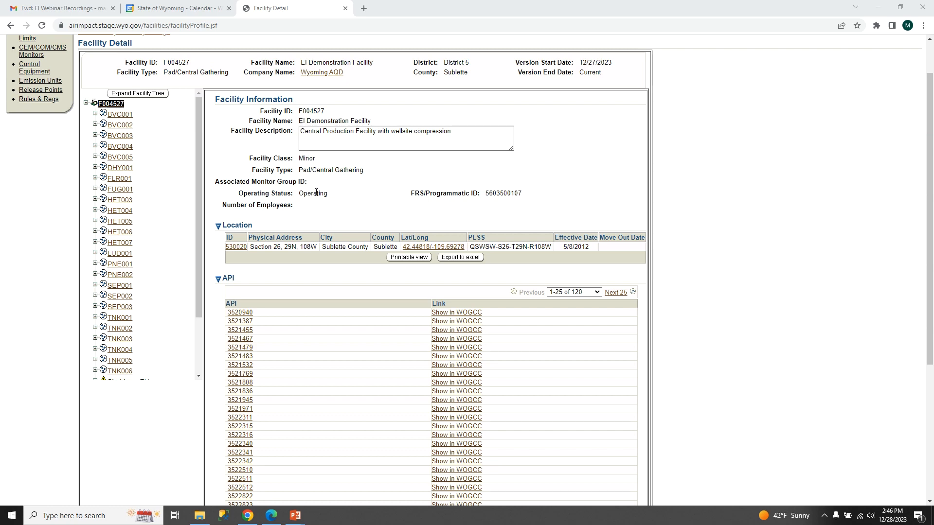
{"action": "scroll", "coordinate": [317, 193], "scroll_direction": "down", "scroll_amount": 1}
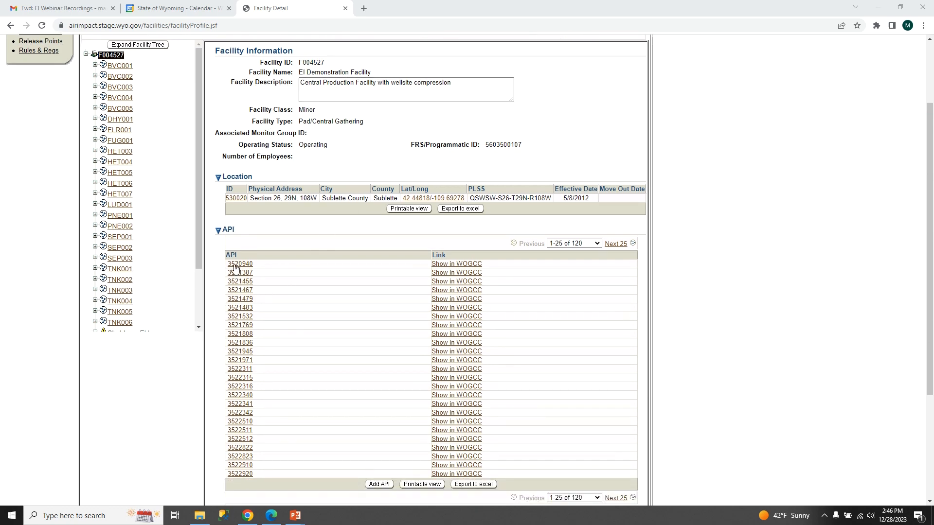
{"action": "scroll", "coordinate": [359, 221], "scroll_direction": "up", "scroll_amount": 2}
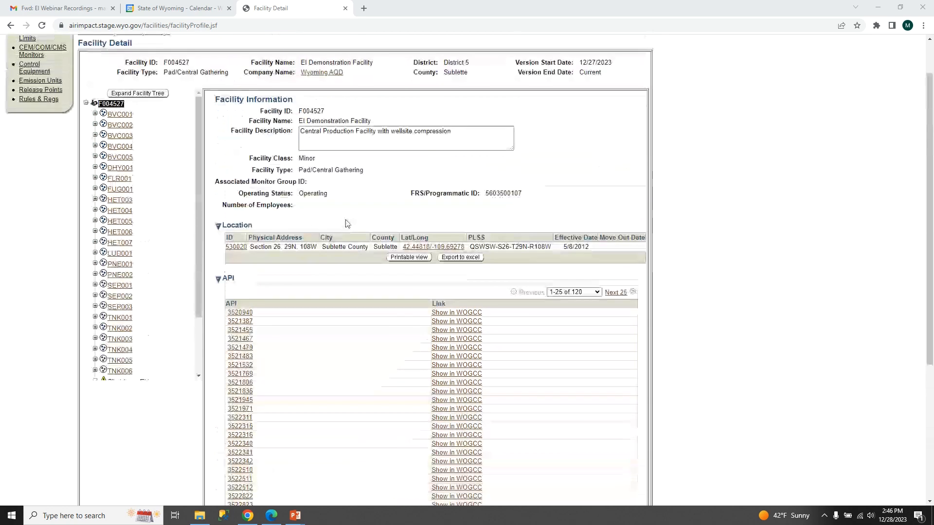
{"action": "scroll", "coordinate": [302, 175], "scroll_direction": "down", "scroll_amount": 6}
{"action": "scroll", "coordinate": [302, 175], "scroll_direction": "up", "scroll_amount": 6}
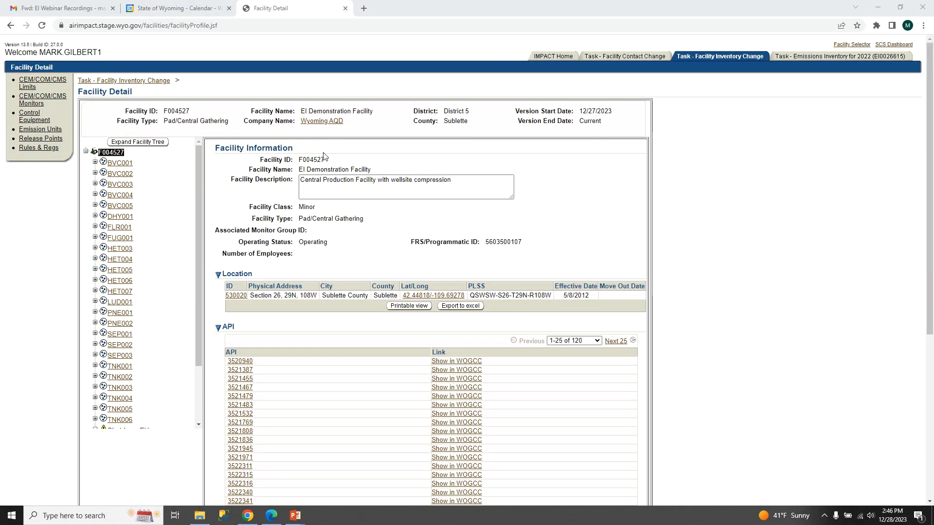
{"action": "scroll", "coordinate": [340, 195], "scroll_direction": "down", "scroll_amount": 6}
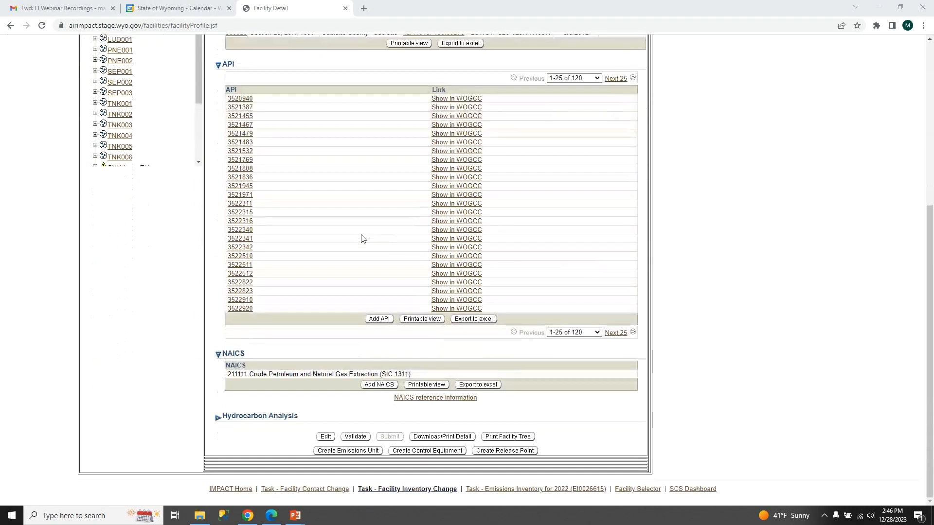
Step: Open the facility information for editing and save it without changing any field
{"action": "left_click", "coordinate": [326, 437]}
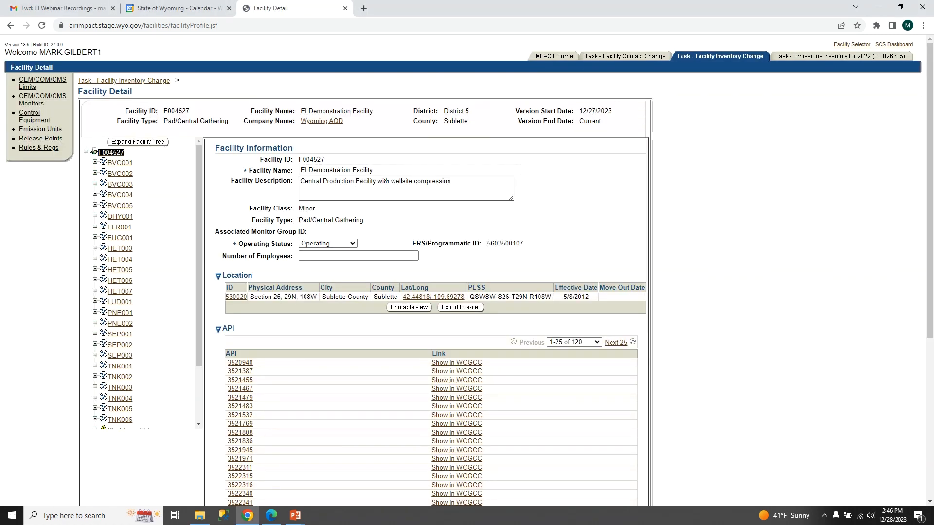
{"action": "scroll", "coordinate": [355, 313], "scroll_direction": "down", "scroll_amount": 5}
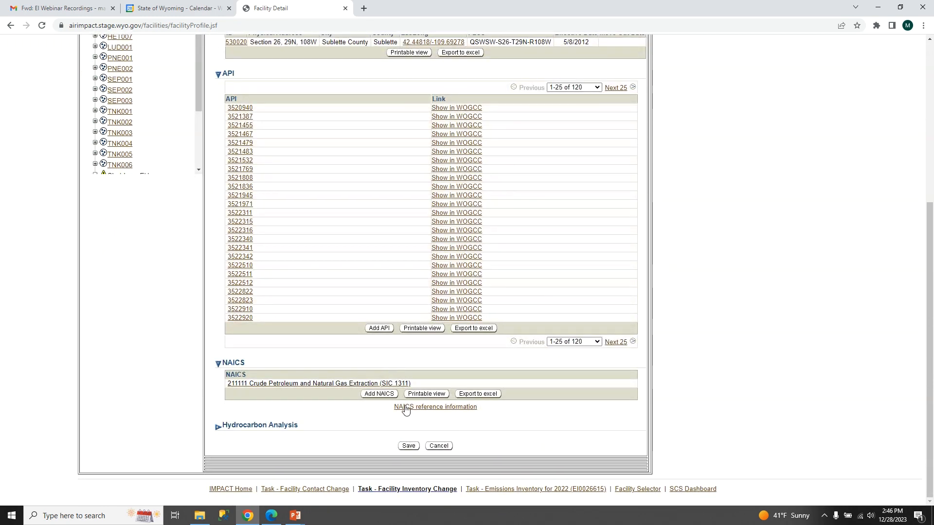
{"action": "left_click", "coordinate": [408, 446]}
Step: Examine the editable location detail of the facility's existing location record, and close it without saving
{"action": "scroll", "coordinate": [342, 242], "scroll_direction": "down", "scroll_amount": 1}
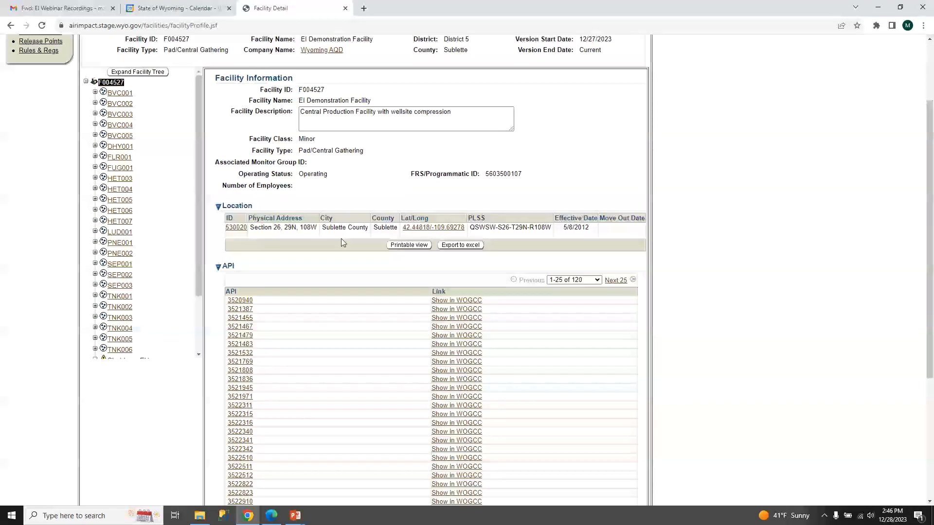
{"action": "scroll", "coordinate": [337, 235], "scroll_direction": "down", "scroll_amount": 2}
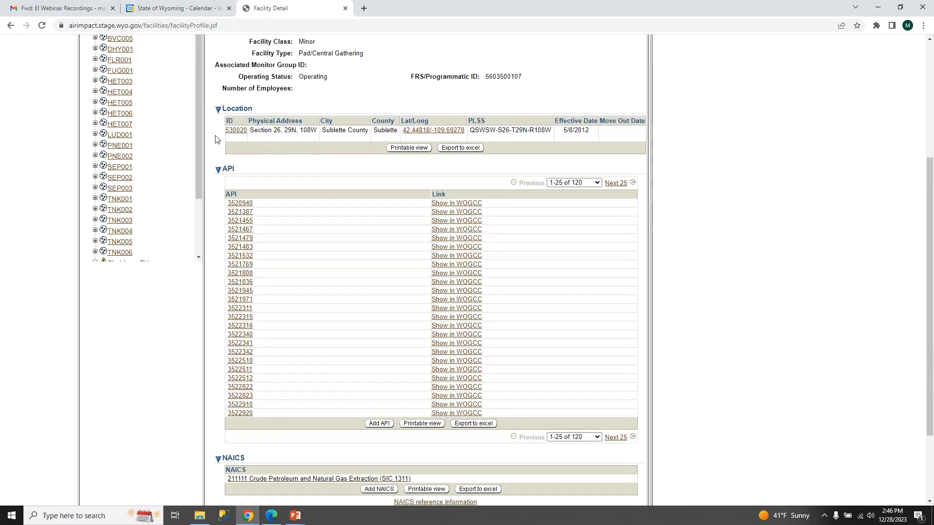
{"action": "scroll", "coordinate": [375, 246], "scroll_direction": "down", "scroll_amount": 2}
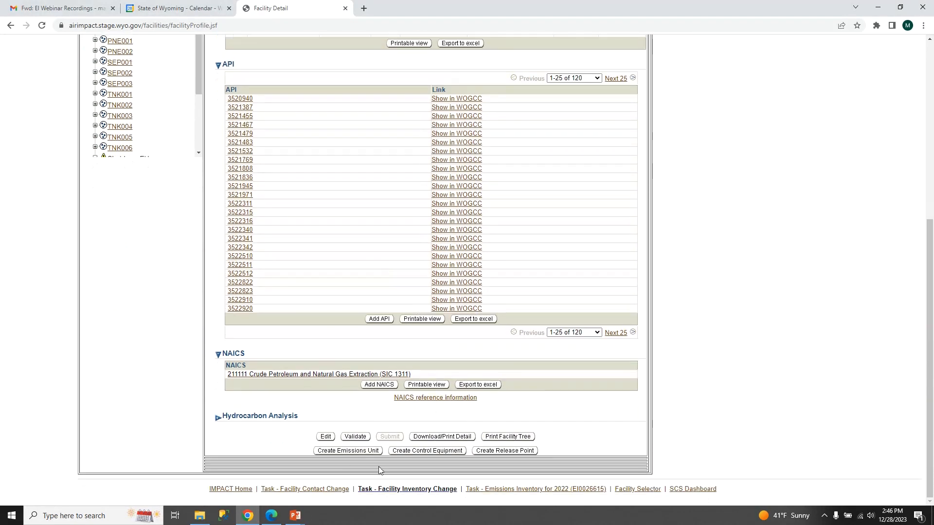
{"action": "scroll", "coordinate": [328, 384], "scroll_direction": "up", "scroll_amount": 6}
{"action": "scroll", "coordinate": [254, 330], "scroll_direction": "down", "scroll_amount": 1}
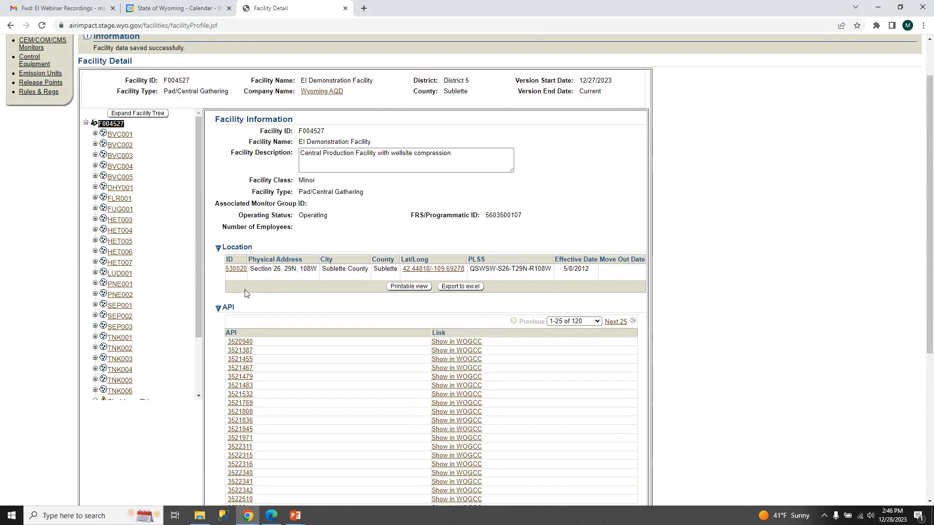
{"action": "left_click", "coordinate": [236, 270]}
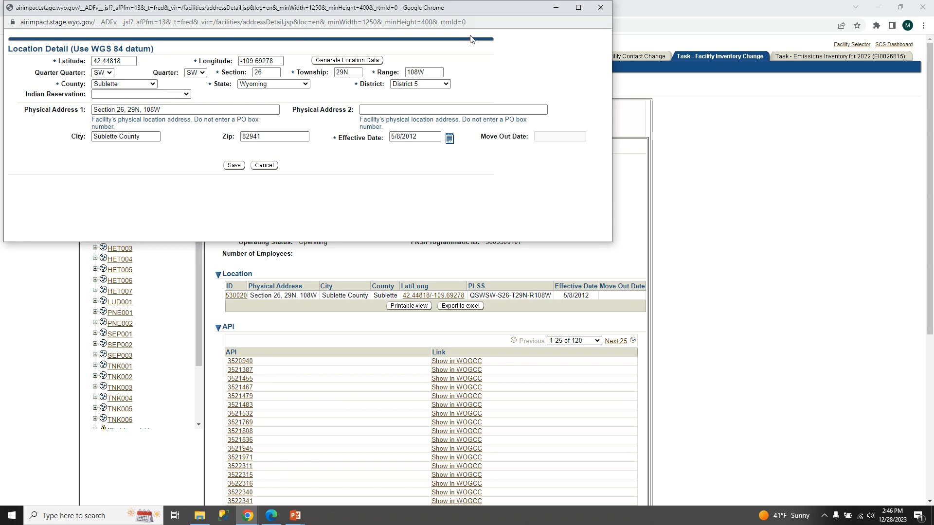
{"action": "left_click", "coordinate": [264, 165]}
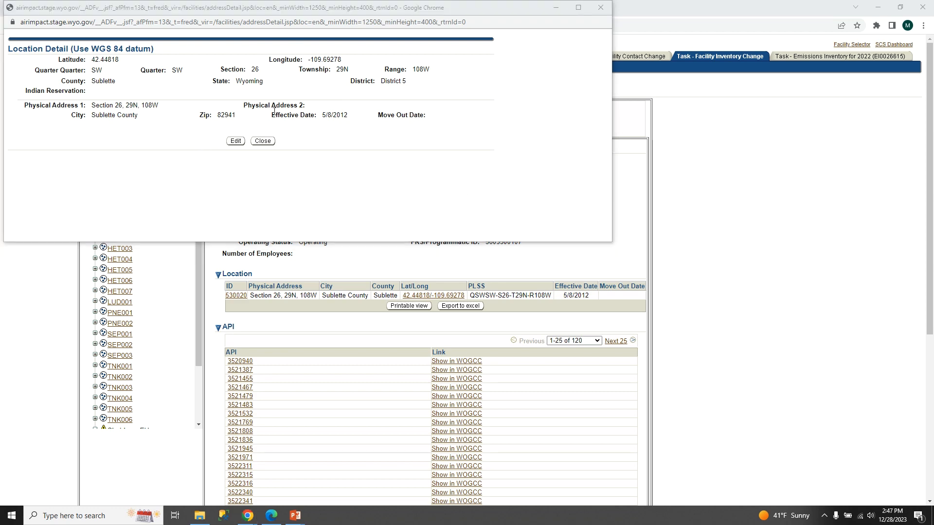
{"action": "left_click", "coordinate": [600, 8]}
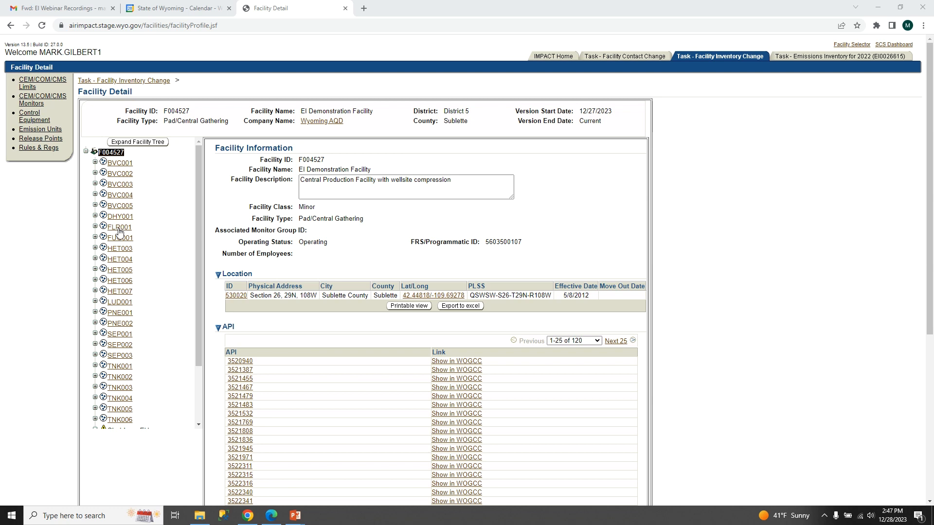
Step: Review the active and shutdown emission units in the facility tree and expand the whole tree
{"action": "scroll", "coordinate": [119, 239], "scroll_direction": "down", "scroll_amount": 5}
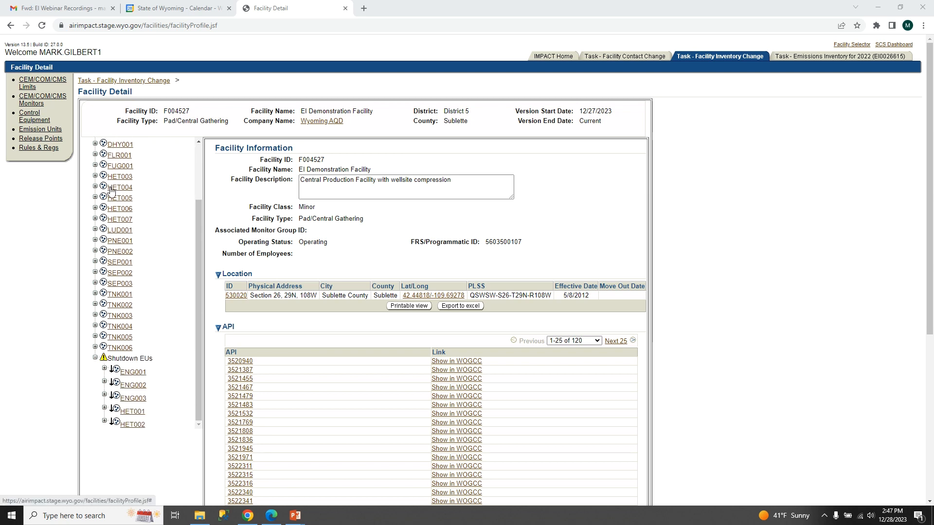
{"action": "scroll", "coordinate": [115, 292], "scroll_direction": "up", "scroll_amount": 5}
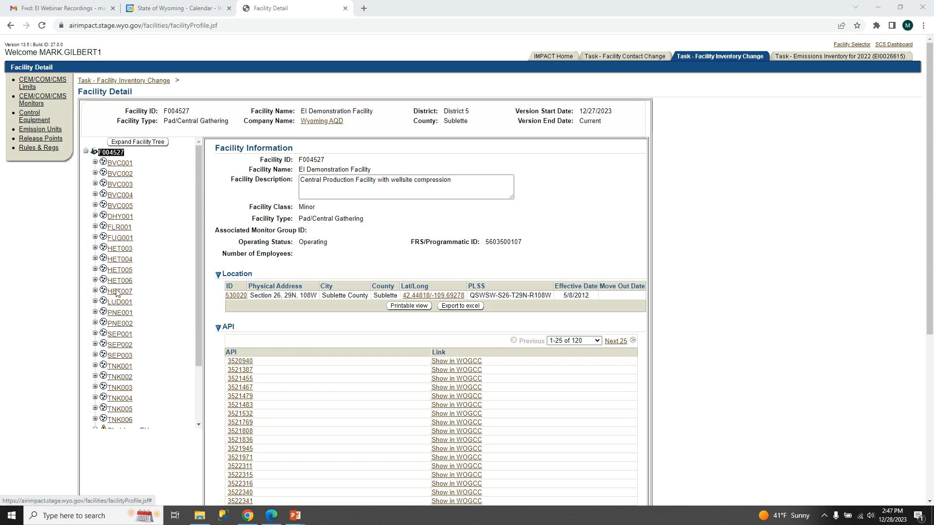
{"action": "scroll", "coordinate": [140, 254], "scroll_direction": "down", "scroll_amount": 3}
{"action": "scroll", "coordinate": [140, 255], "scroll_direction": "down", "scroll_amount": 1}
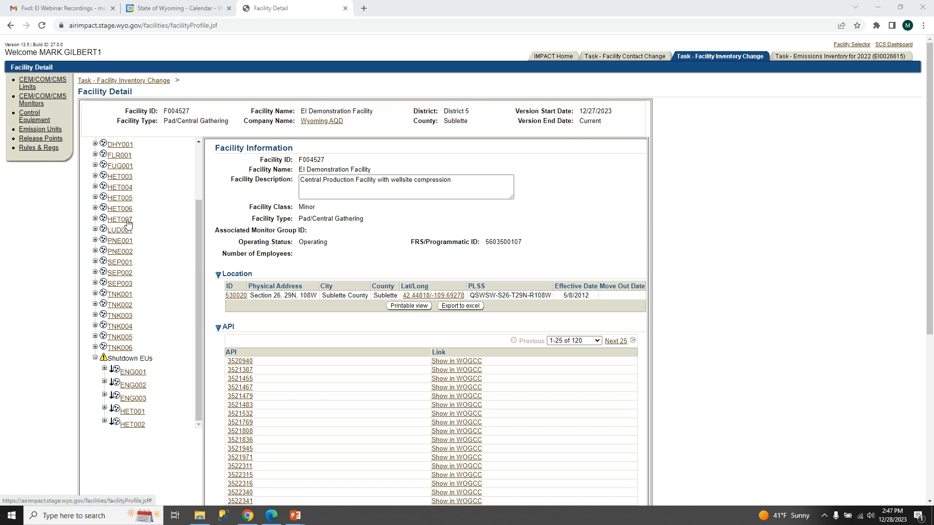
{"action": "scroll", "coordinate": [115, 311], "scroll_direction": "up", "scroll_amount": 4}
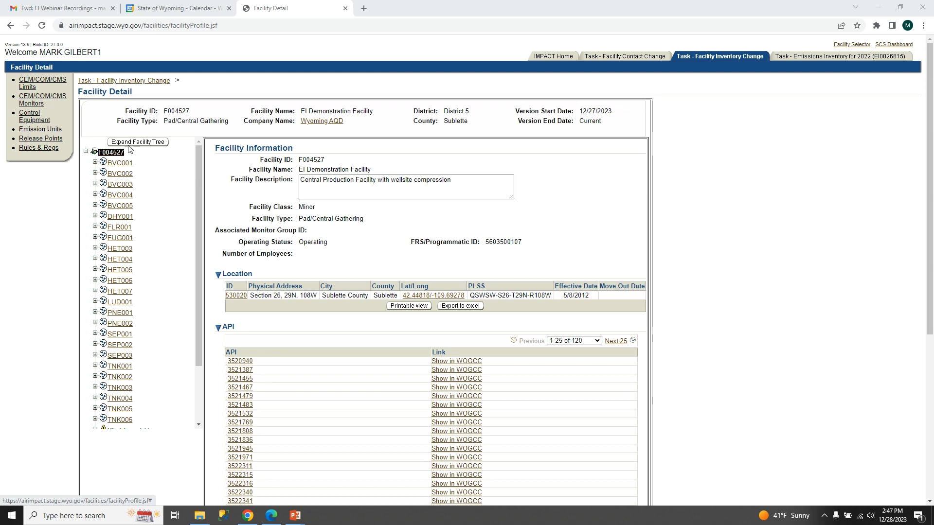
{"action": "left_click", "coordinate": [135, 143]}
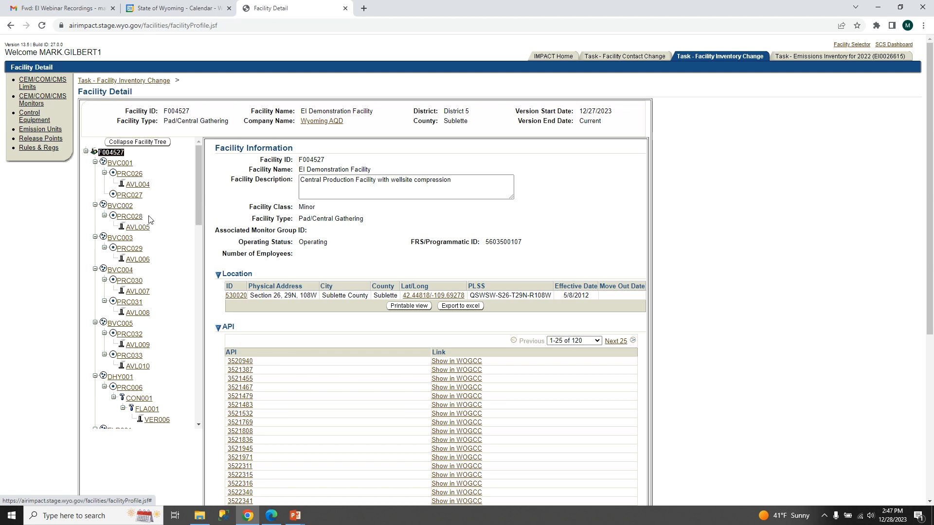
Step: Find the dehydration unit DHY001 in the facility tree and examine its company equipment description and operating status
{"action": "scroll", "coordinate": [137, 250], "scroll_direction": "down", "scroll_amount": 1}
{"action": "scroll", "coordinate": [138, 251], "scroll_direction": "down", "scroll_amount": 6}
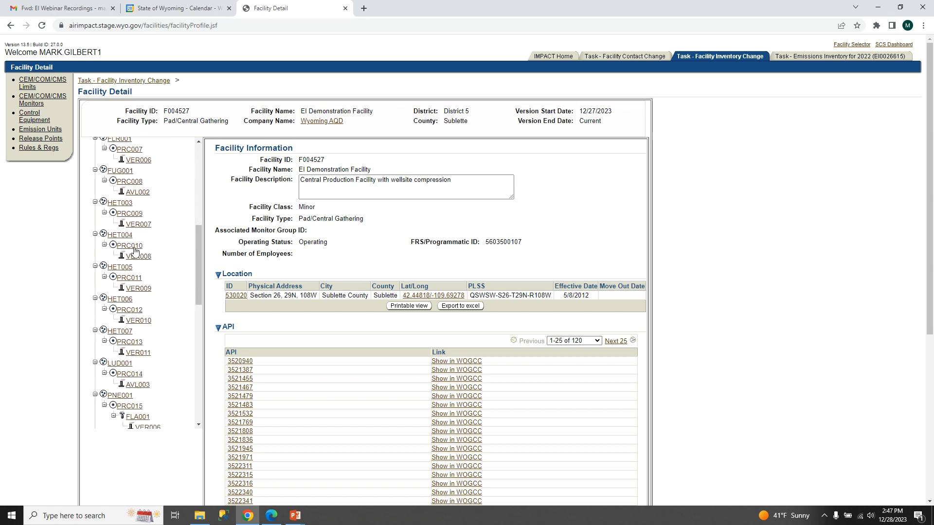
{"action": "scroll", "coordinate": [135, 251], "scroll_direction": "down", "scroll_amount": 2}
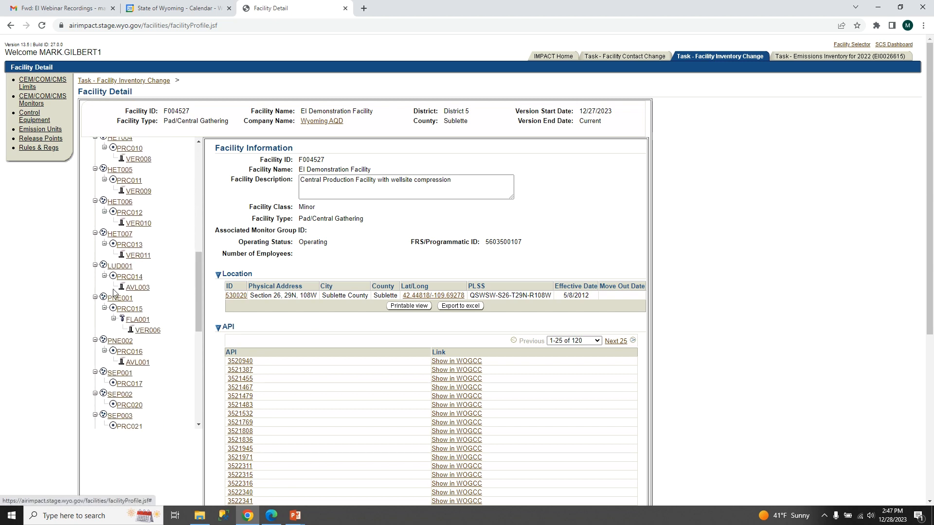
{"action": "scroll", "coordinate": [114, 291], "scroll_direction": "up", "scroll_amount": 5}
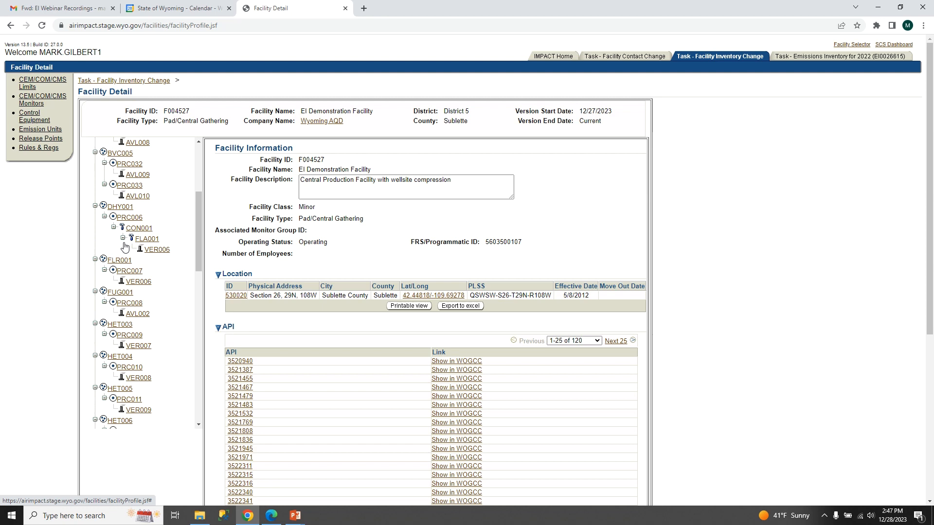
{"action": "left_click", "coordinate": [123, 228]}
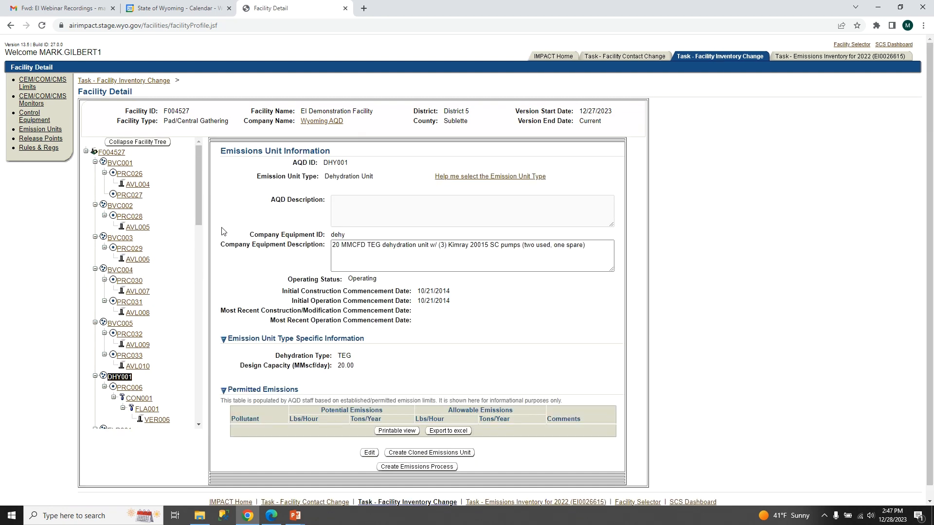
{"action": "scroll", "coordinate": [292, 207], "scroll_direction": "down", "scroll_amount": 1}
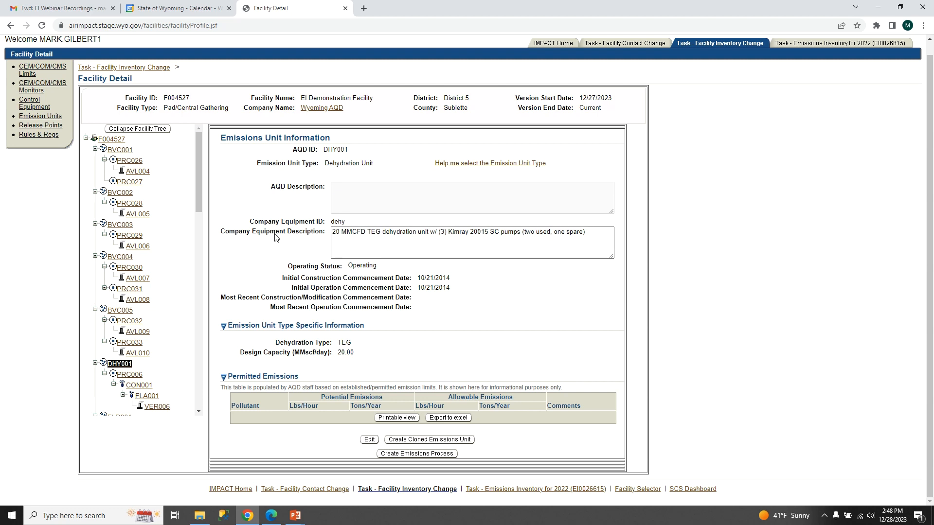
{"action": "left_click", "coordinate": [588, 233]}
{"action": "left_click_drag", "start_coordinate": [350, 245], "coordinate": [352, 237]}
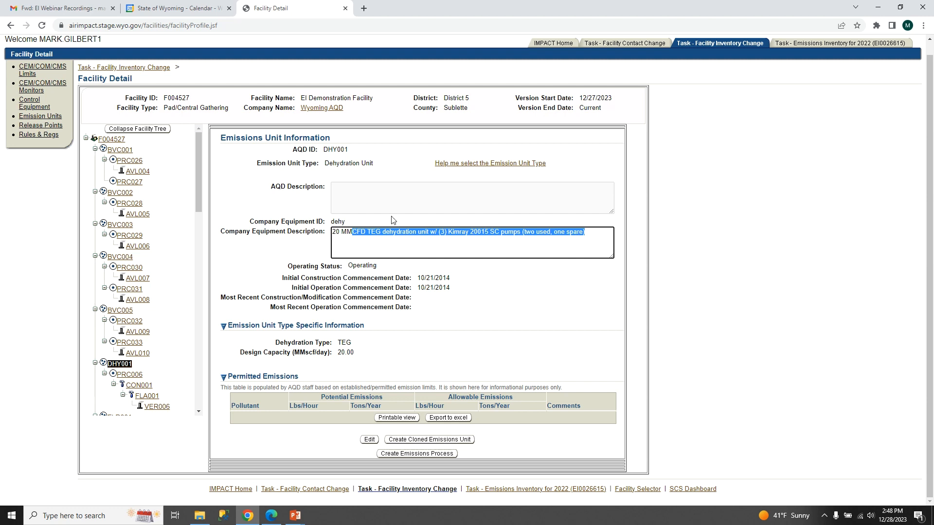
{"action": "left_click_drag", "start_coordinate": [377, 266], "coordinate": [353, 266]}
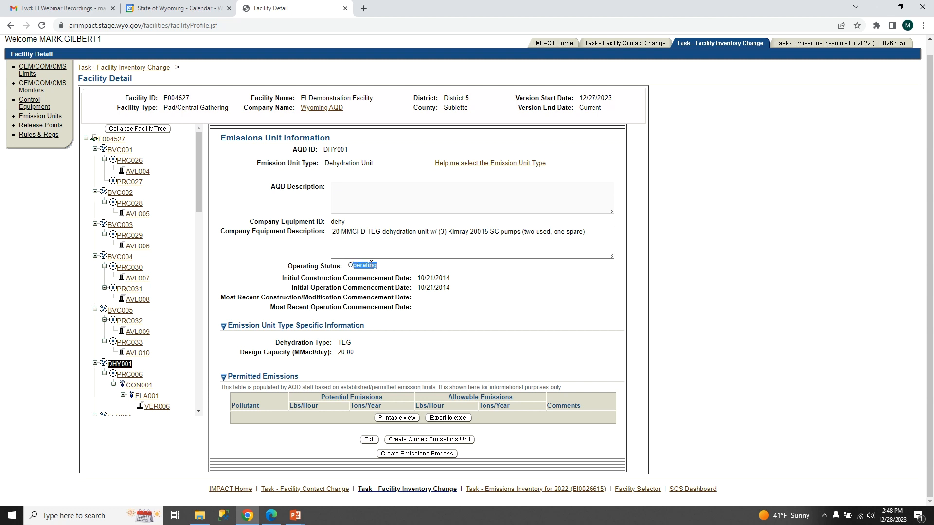
{"action": "left_click", "coordinate": [358, 265]}
Step: Open emission unit DHY001 for editing, check the available operating statuses, and save it without changing any field
{"action": "left_click", "coordinate": [370, 439]}
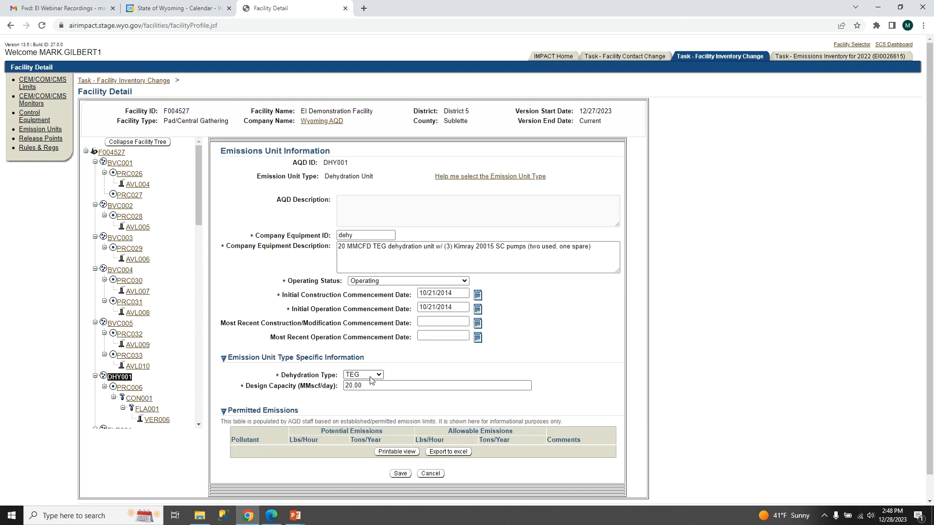
{"action": "left_click", "coordinate": [388, 282]}
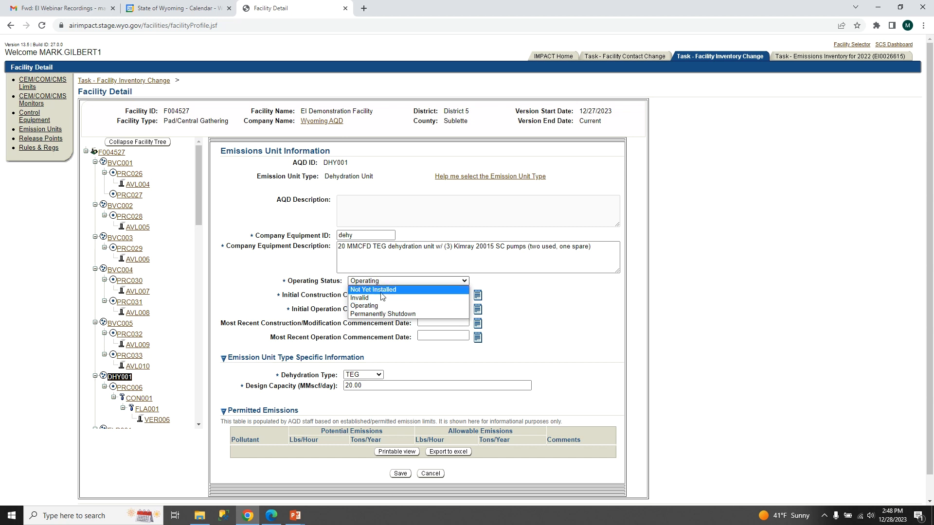
{"action": "left_click", "coordinate": [385, 282]}
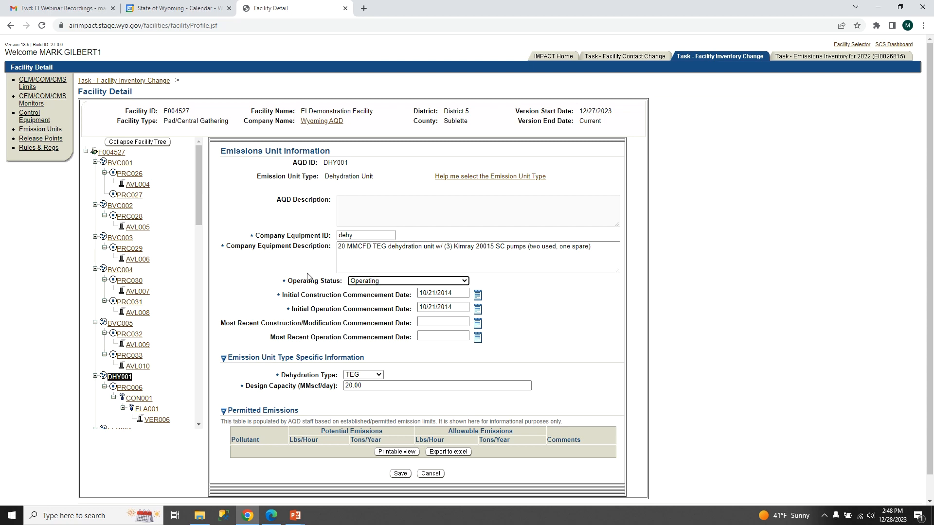
{"action": "scroll", "coordinate": [337, 306], "scroll_direction": "down", "scroll_amount": 1}
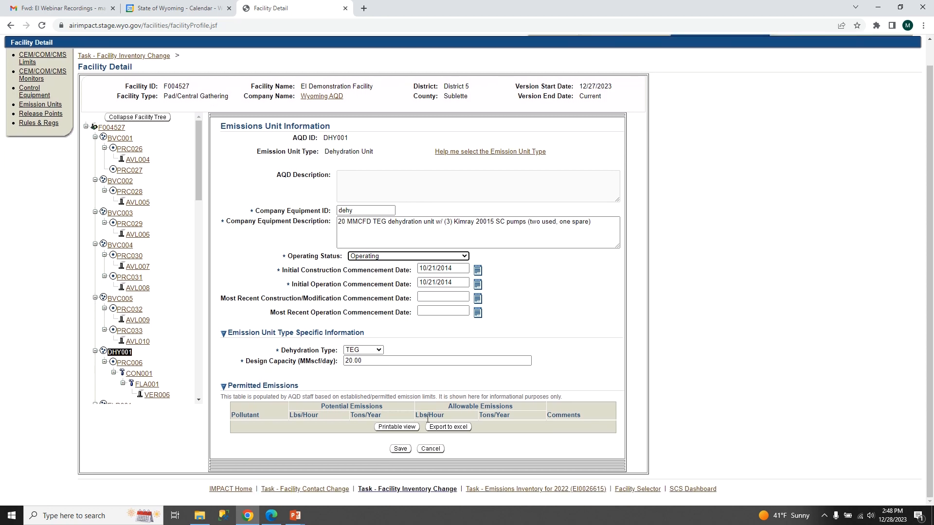
{"action": "left_click", "coordinate": [400, 448]}
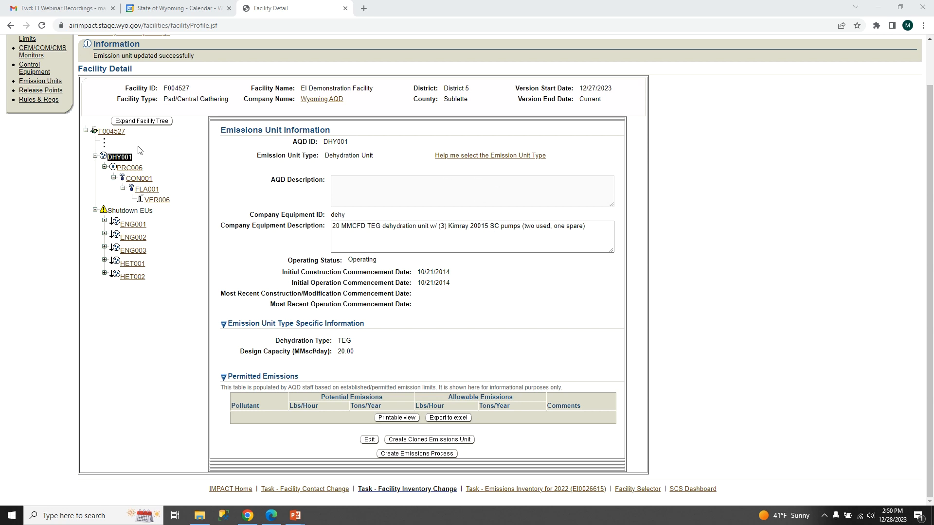
Step: Examine the process information of PRC006 and the control equipment details of flare FLA001 under the dehydration unit
{"action": "left_click", "coordinate": [138, 169]}
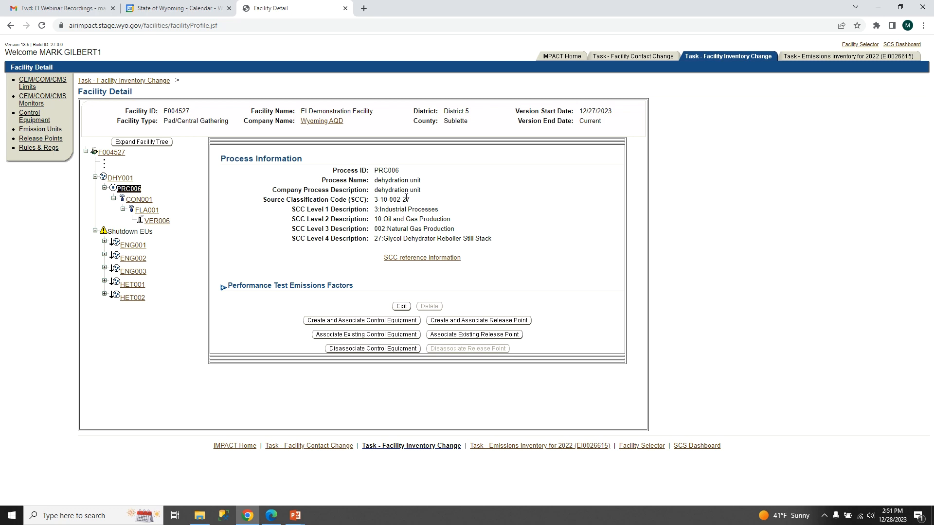
{"action": "left_click", "coordinate": [27, 205]}
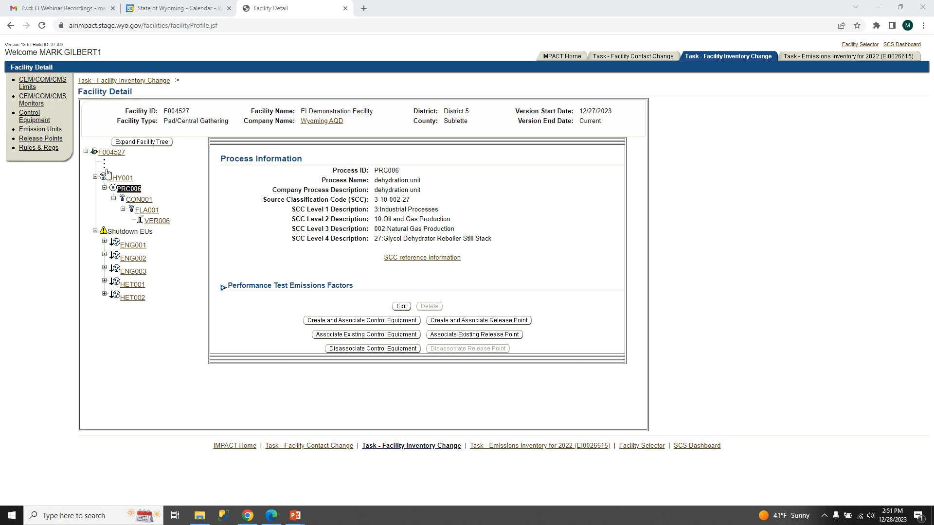
{"action": "left_click", "coordinate": [146, 211]}
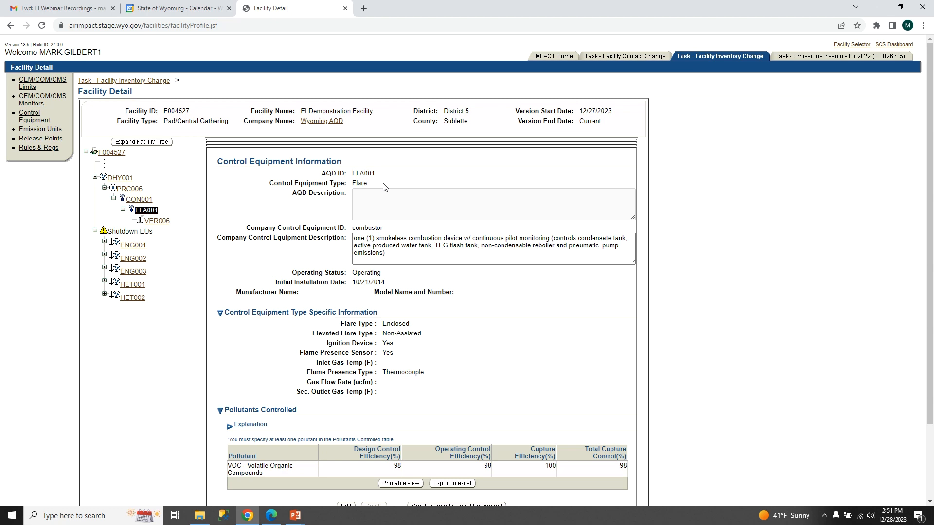
{"action": "scroll", "coordinate": [390, 279], "scroll_direction": "down", "scroll_amount": 2}
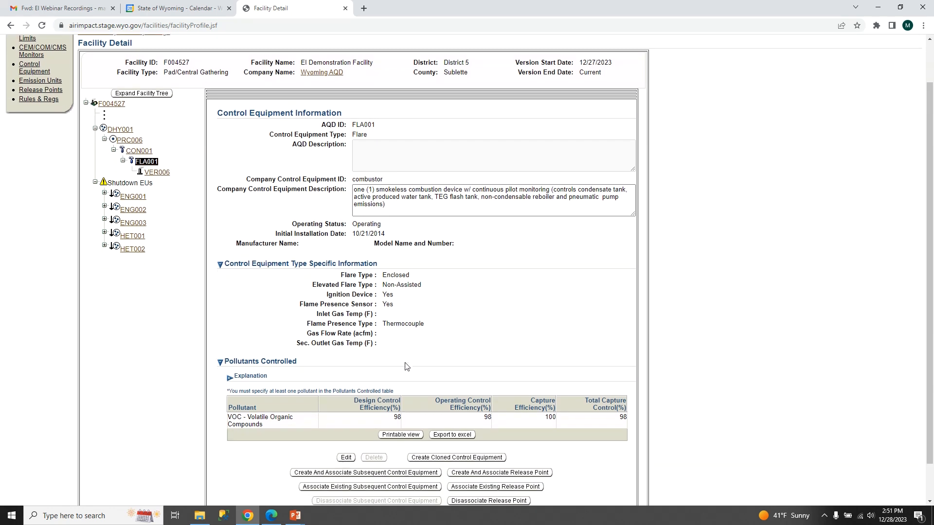
{"action": "scroll", "coordinate": [407, 374], "scroll_direction": "up", "scroll_amount": 2}
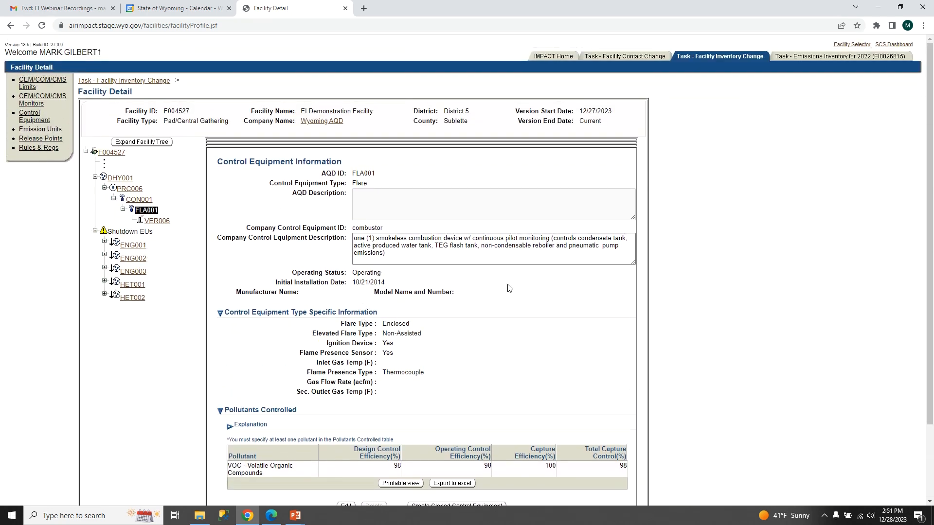
{"action": "left_click", "coordinate": [378, 240]}
{"action": "scroll", "coordinate": [346, 233], "scroll_direction": "down", "scroll_amount": 2}
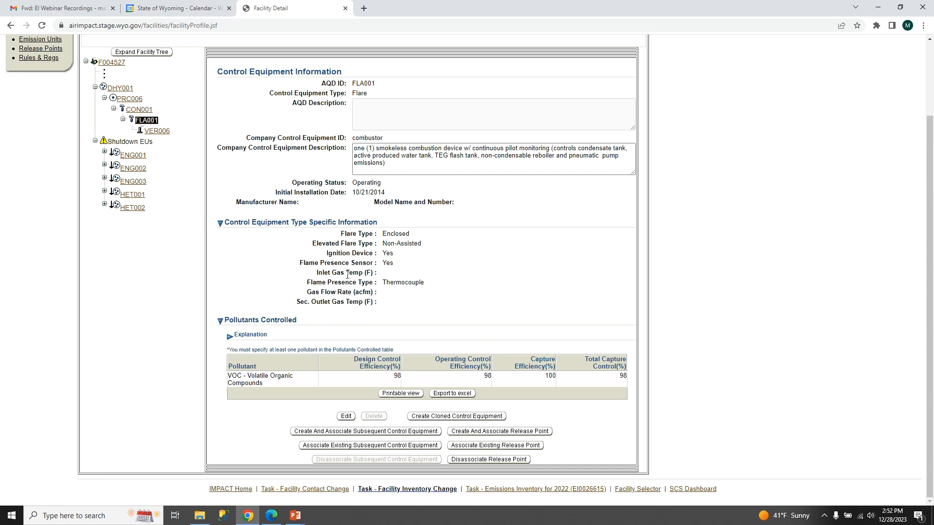
Step: Open the control equipment record of flare FLA001 for editing and save it without changing any field
{"action": "left_click", "coordinate": [346, 416]}
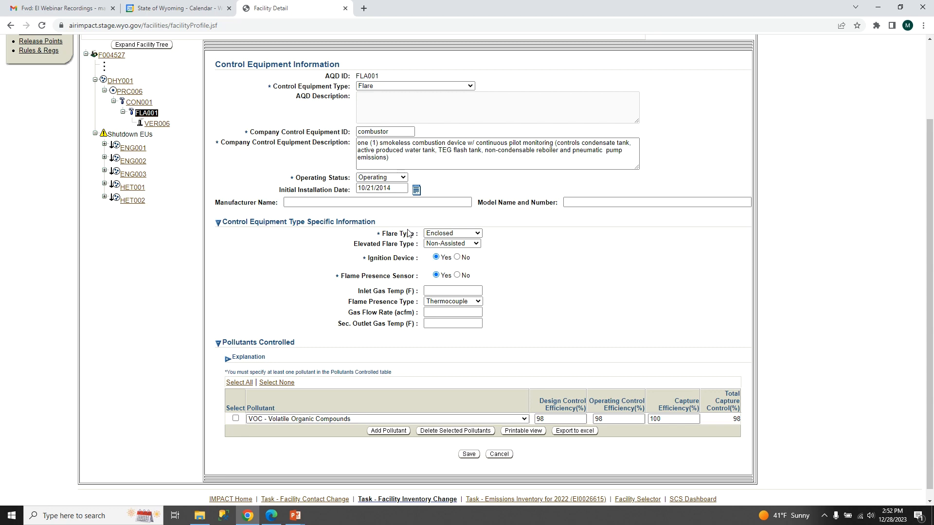
{"action": "left_click", "coordinate": [470, 455]}
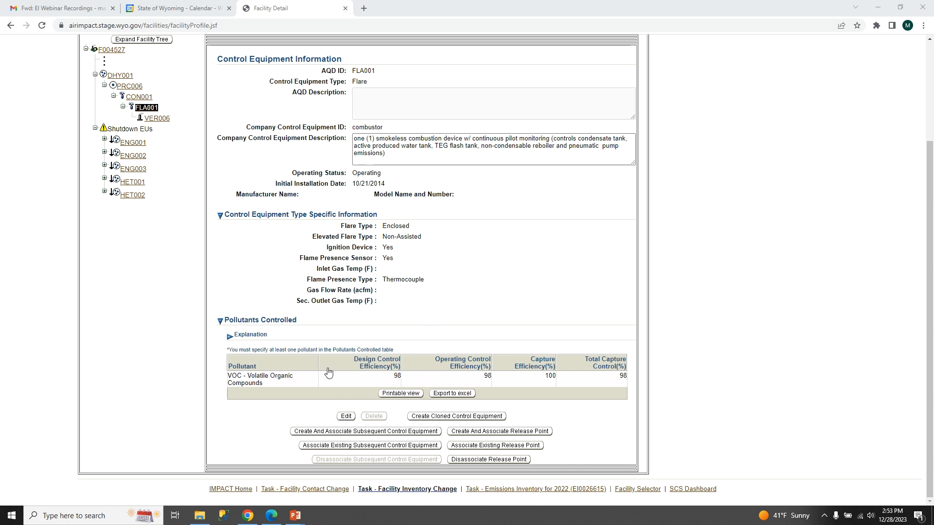
Step: Add NOx - Nitrogen Oxides to flare FLA001's controlled pollutants with 98% design control, 98% operating control and 100% capture efficiency, and save
{"action": "left_click", "coordinate": [345, 416]}
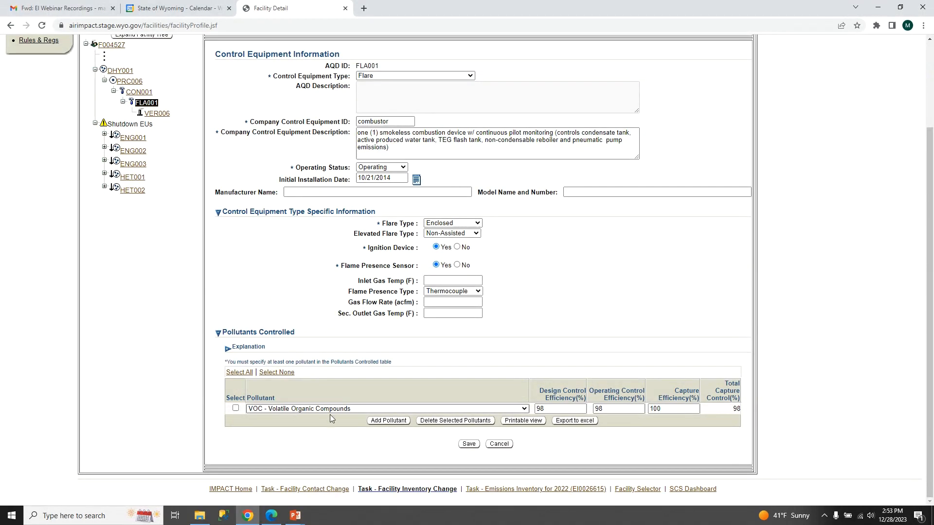
{"action": "left_click", "coordinate": [395, 421]}
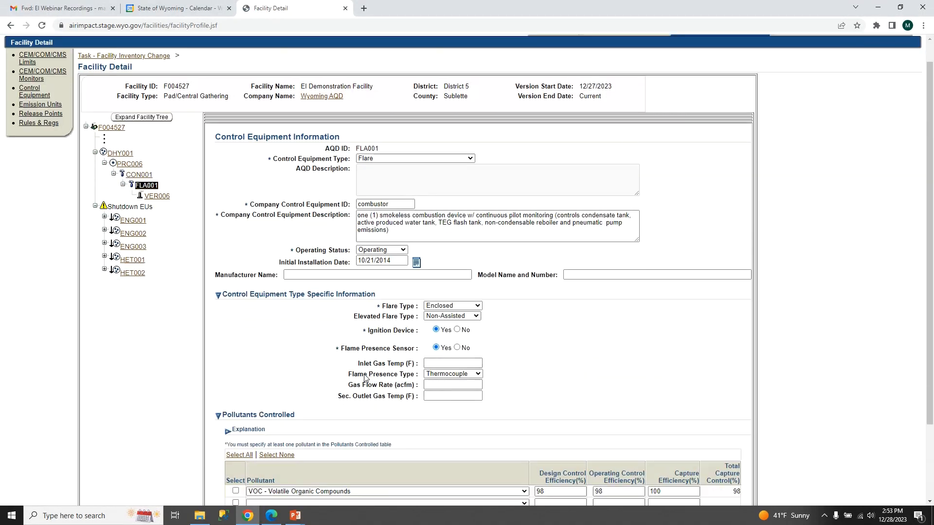
{"action": "left_click", "coordinate": [310, 407]}
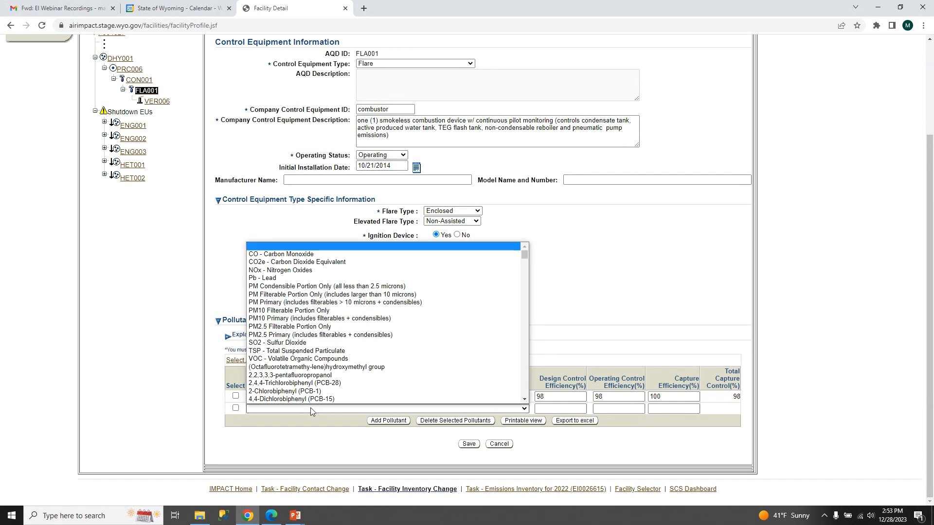
{"action": "key", "text": "n"}
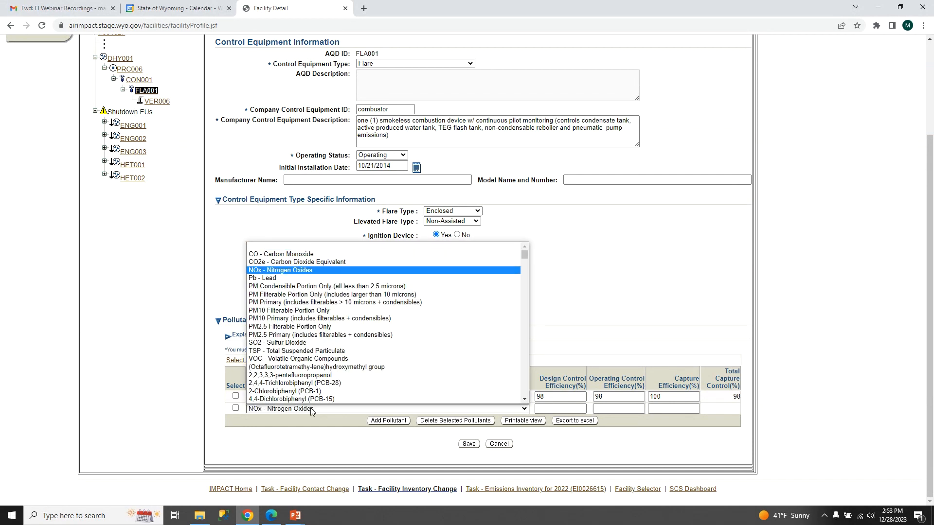
{"action": "key", "text": "Return"}
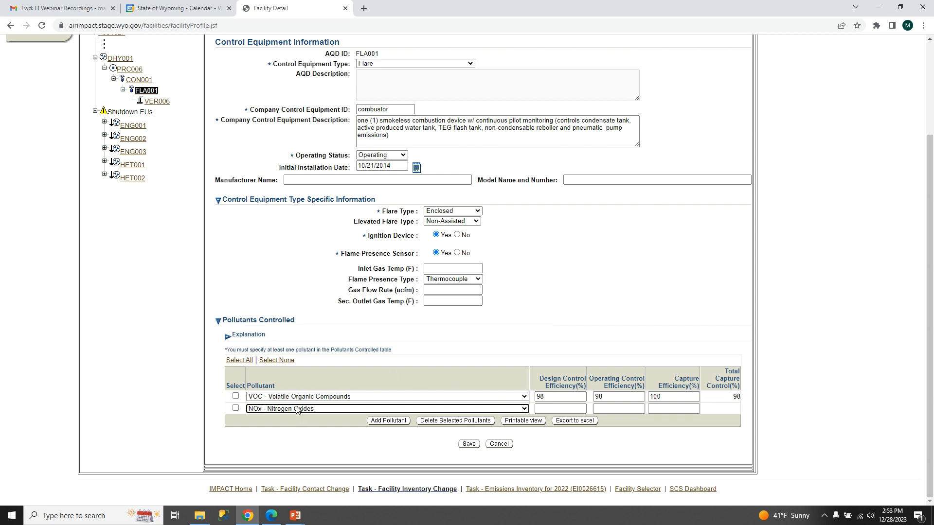
{"action": "left_click", "coordinate": [560, 408]}
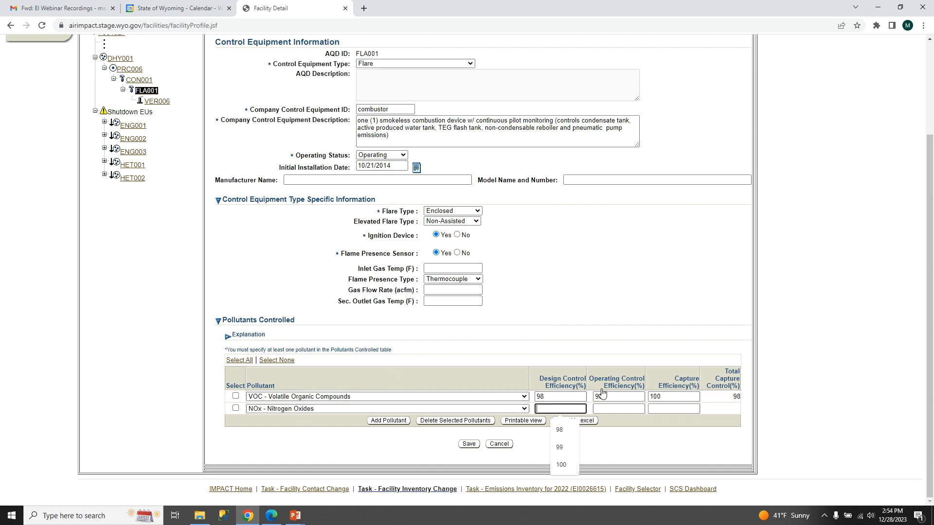
{"action": "type", "text": "98"}
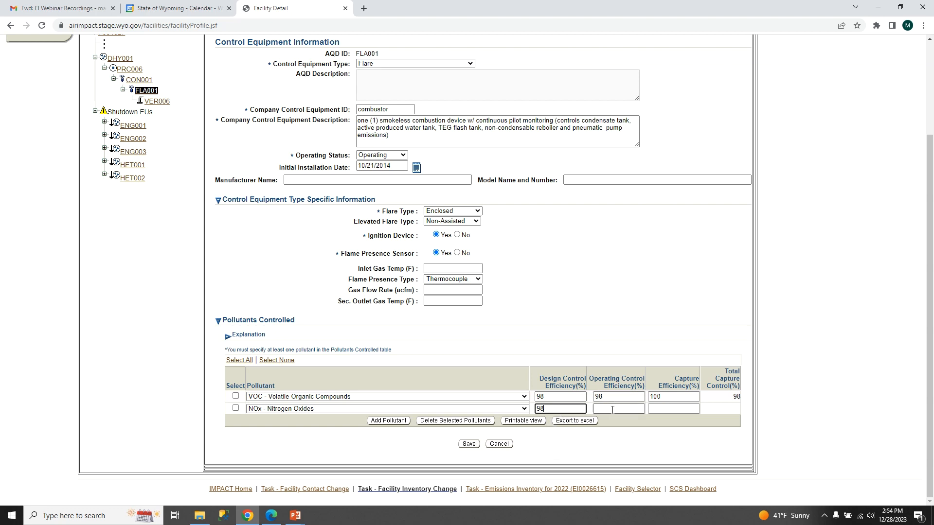
{"action": "left_click", "coordinate": [610, 408]}
{"action": "type", "text": "98"}
{"action": "left_click", "coordinate": [666, 409]}
{"action": "type", "text": "100"}
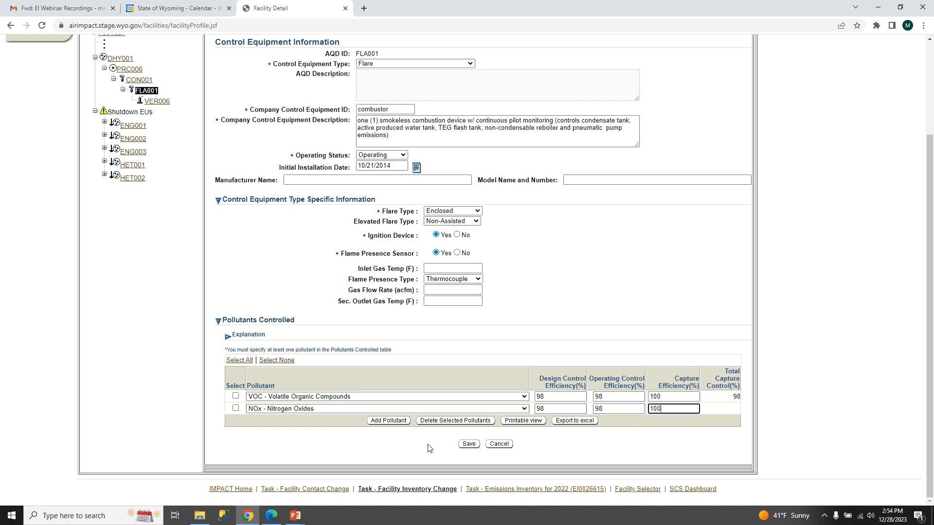
{"action": "left_click", "coordinate": [468, 444]}
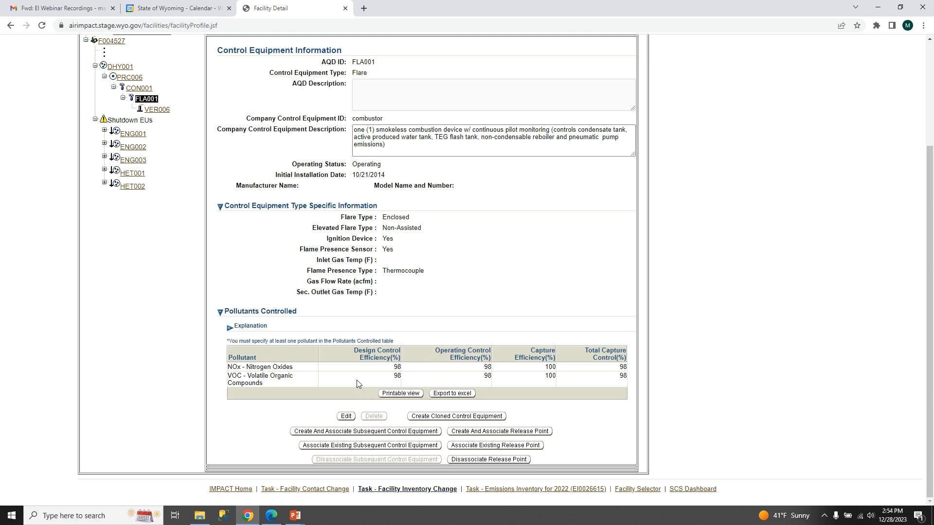
Step: Delete NOx - Nitrogen Oxides from the pollutants controlled by flare FLA001 and save the control equipment record
{"action": "left_click", "coordinate": [346, 416]}
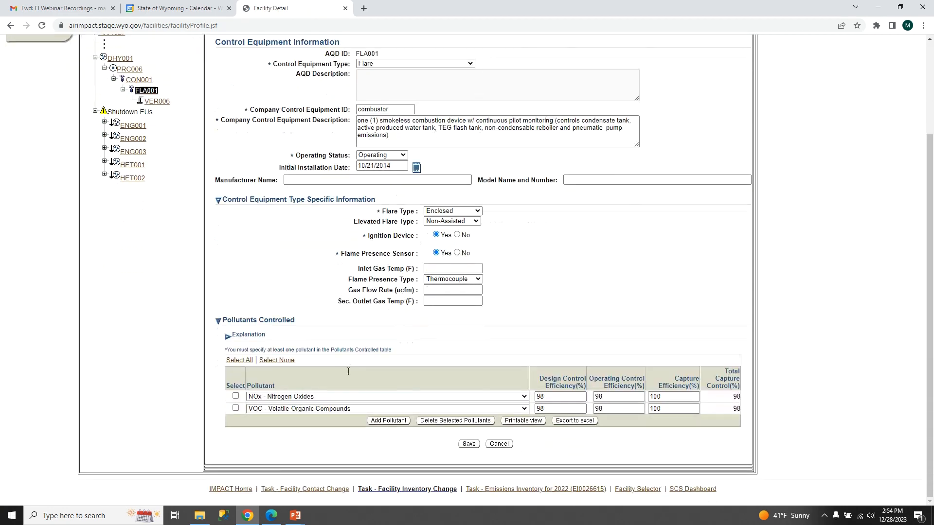
{"action": "left_click", "coordinate": [236, 396]}
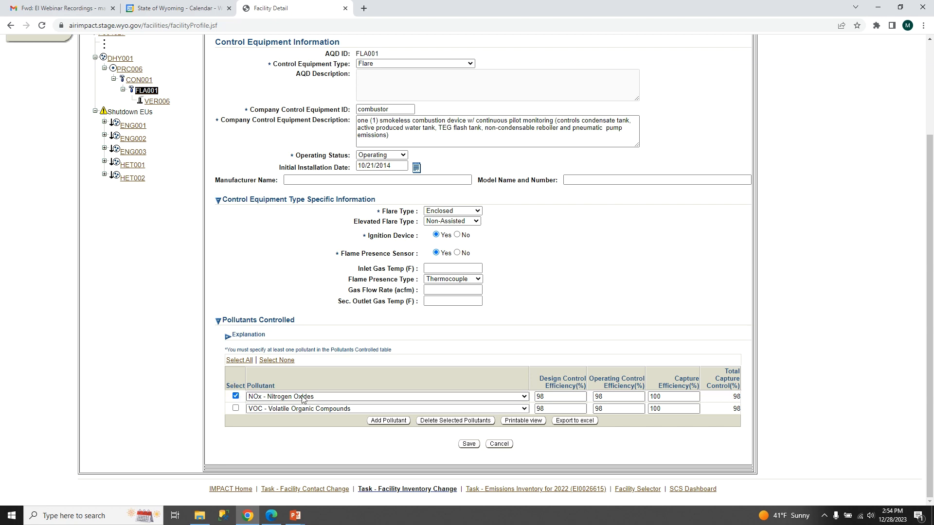
{"action": "left_click", "coordinate": [446, 421]}
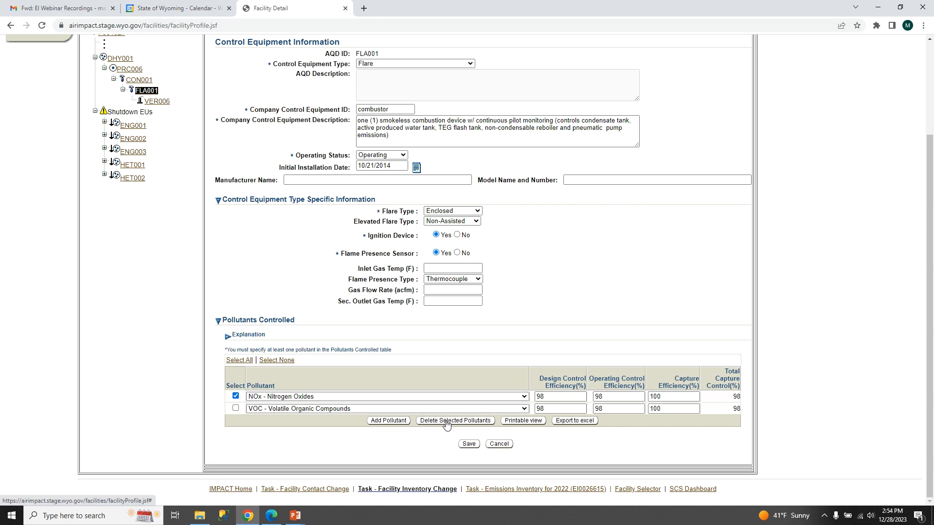
{"action": "scroll", "coordinate": [441, 402], "scroll_direction": "down", "scroll_amount": 1}
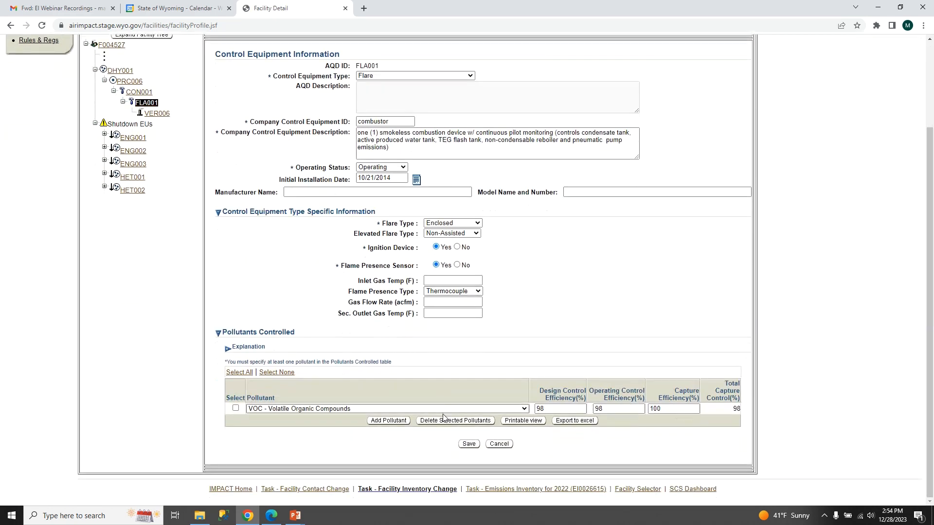
{"action": "left_click", "coordinate": [468, 444]}
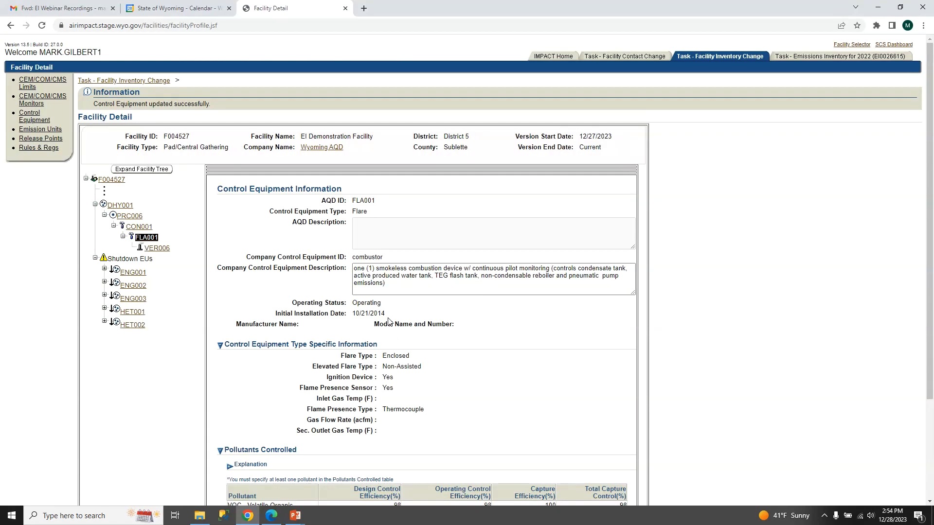
{"action": "scroll", "coordinate": [392, 330], "scroll_direction": "down", "scroll_amount": 3}
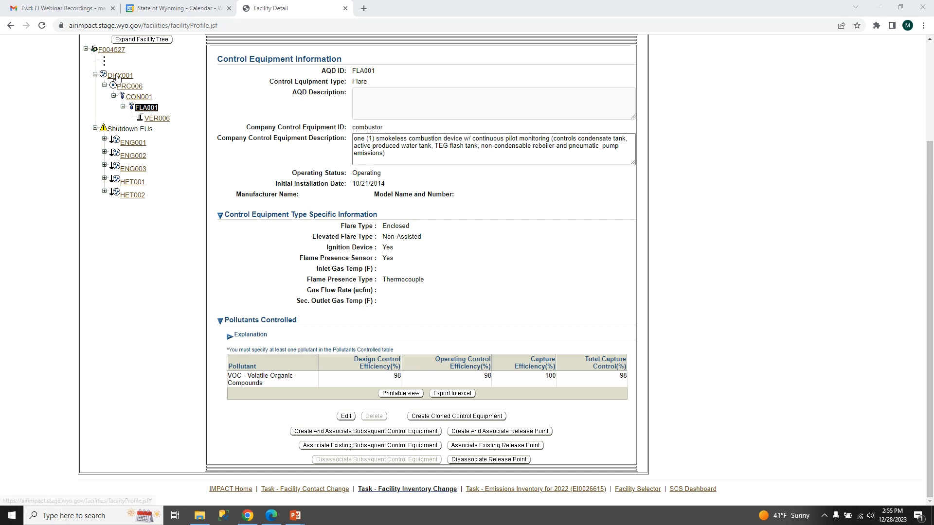
Step: Open release point VER006 for editing and examine its details and the available release point types
{"action": "left_click", "coordinate": [157, 118]}
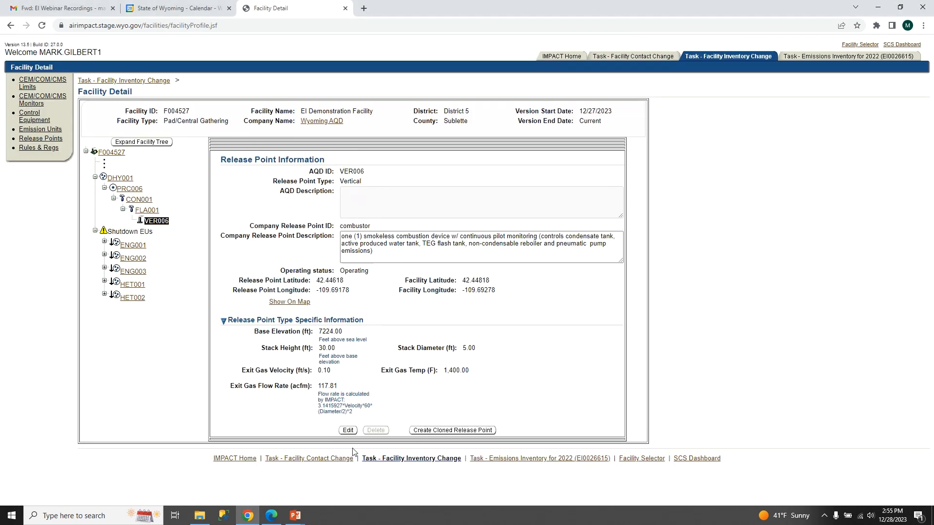
{"action": "left_click", "coordinate": [348, 430]}
{"action": "left_click", "coordinate": [397, 182]}
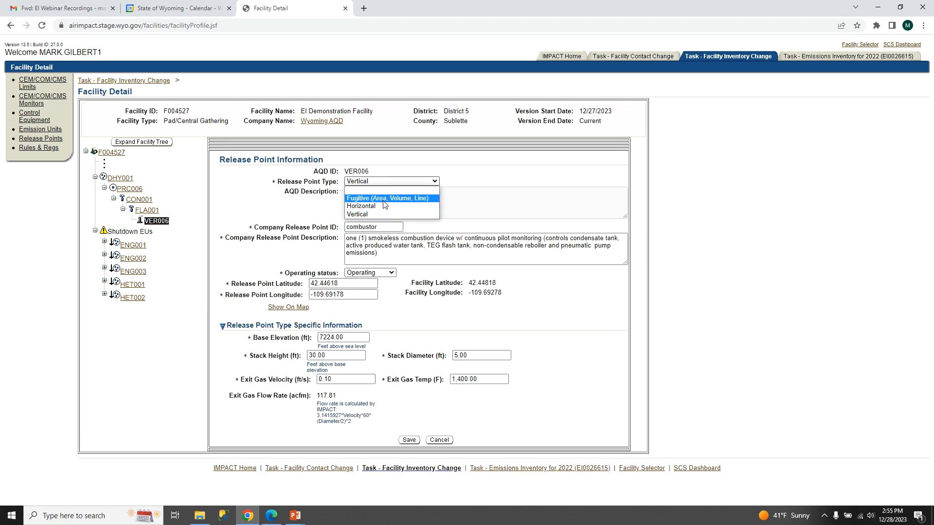
{"action": "left_click", "coordinate": [404, 168]}
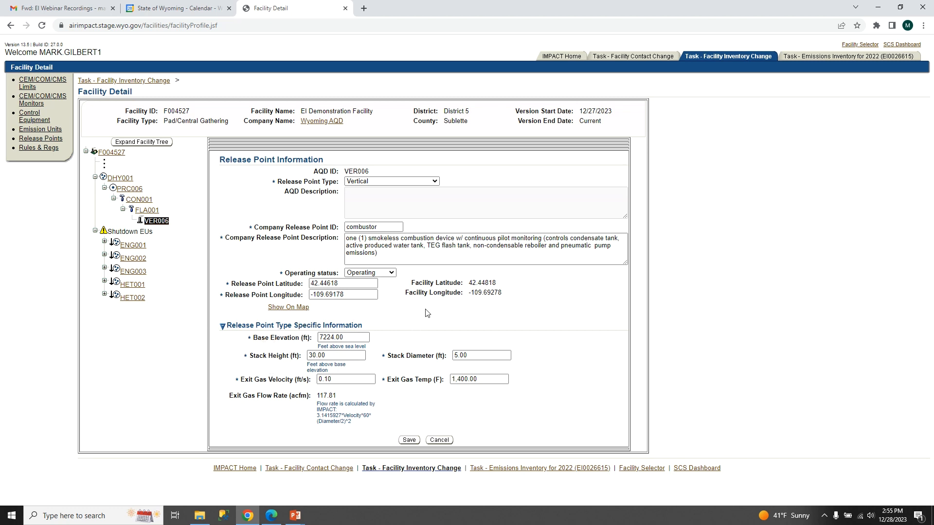
Step: Try the Fugitive (Area, Volume, Line) and Horizontal release point types on VER006, and cancel the edit
{"action": "left_click", "coordinate": [401, 182]}
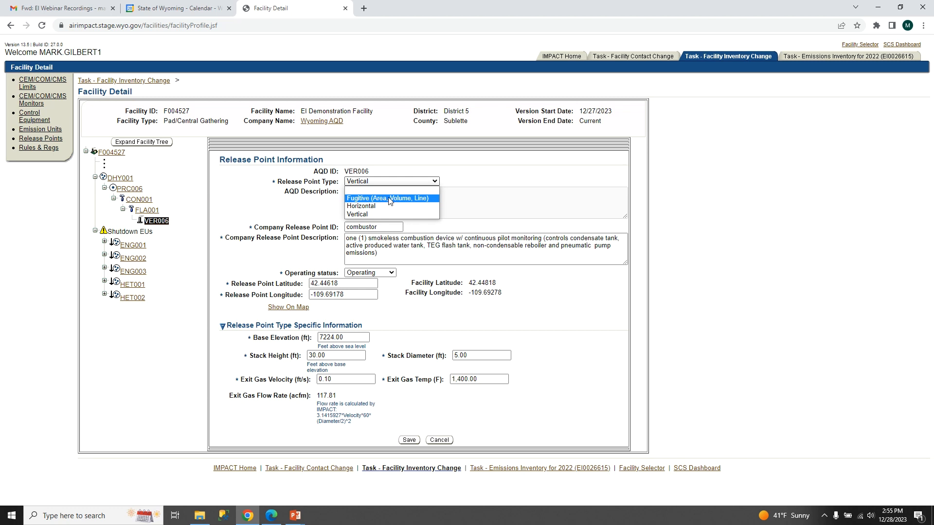
{"action": "left_click", "coordinate": [390, 200]}
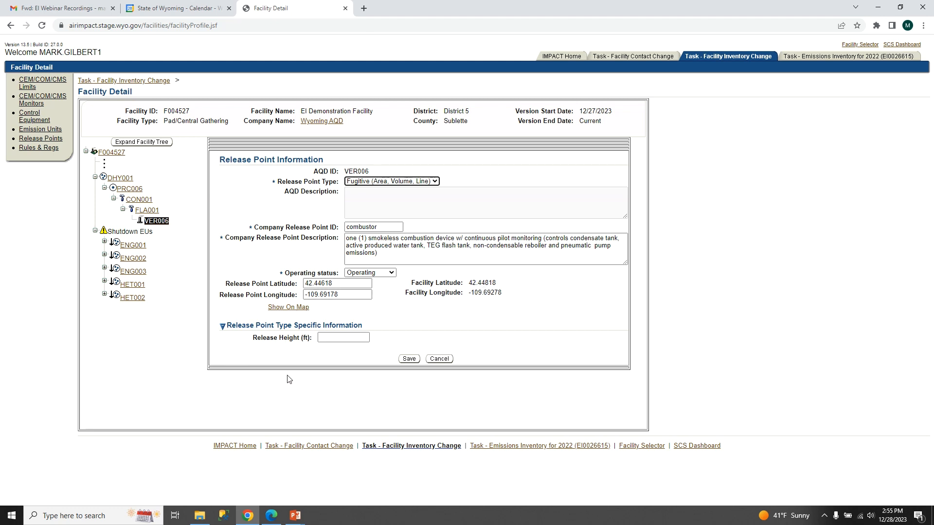
{"action": "left_click", "coordinate": [400, 182]}
{"action": "left_click", "coordinate": [381, 207]}
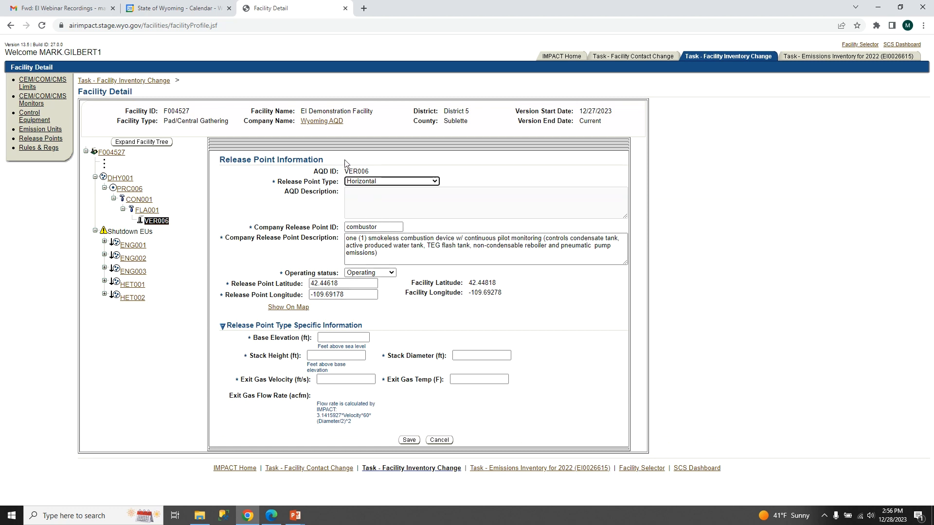
{"action": "left_click", "coordinate": [439, 439]}
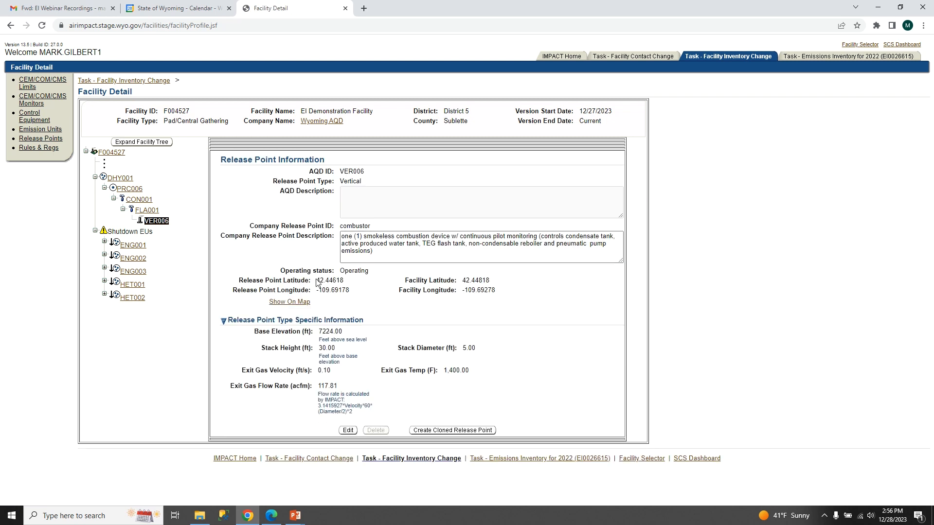
{"action": "left_click", "coordinate": [29, 209]}
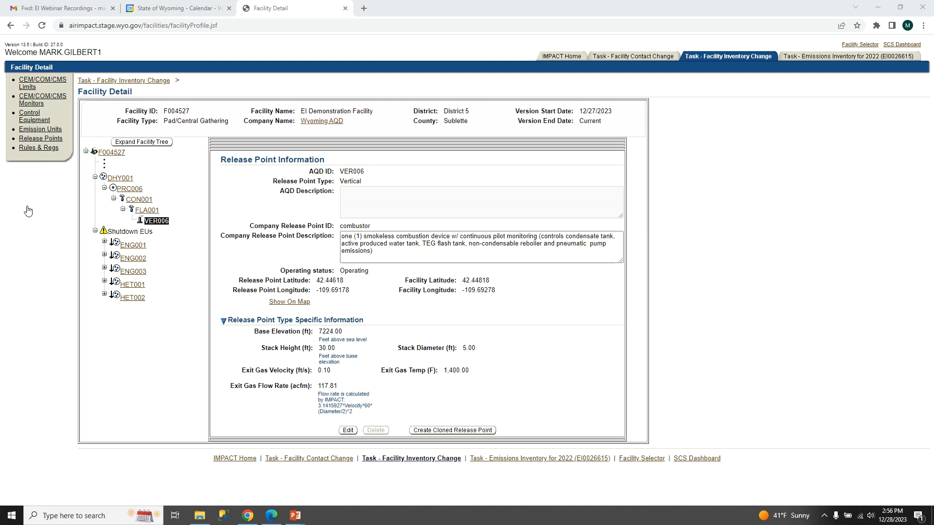
{"action": "scroll", "coordinate": [325, 210], "scroll_direction": "up", "scroll_amount": 5}
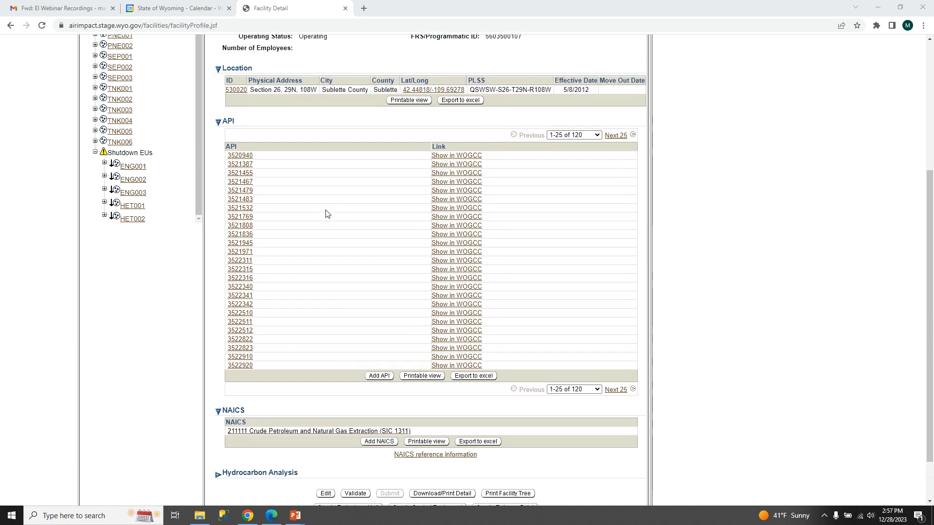
{"action": "scroll", "coordinate": [328, 214], "scroll_direction": "up", "scroll_amount": 1}
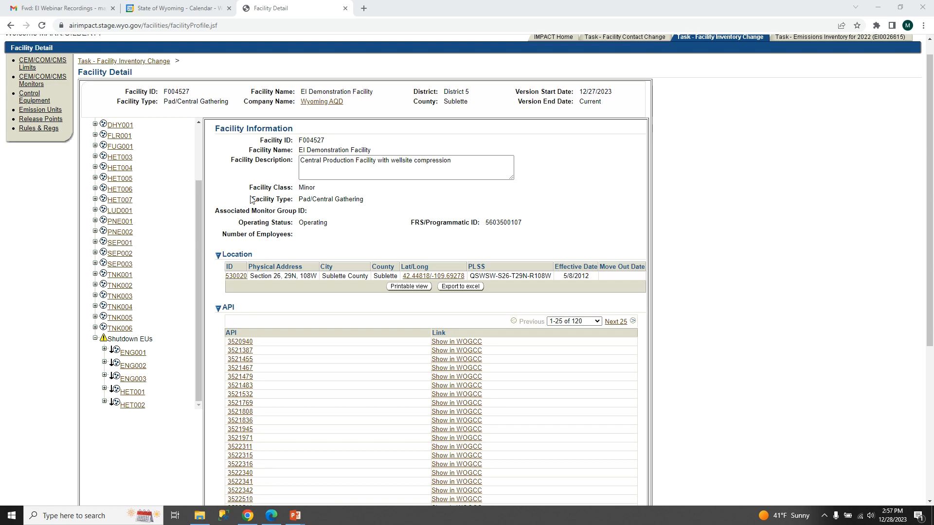
{"action": "scroll", "coordinate": [251, 197], "scroll_direction": "down", "scroll_amount": 5}
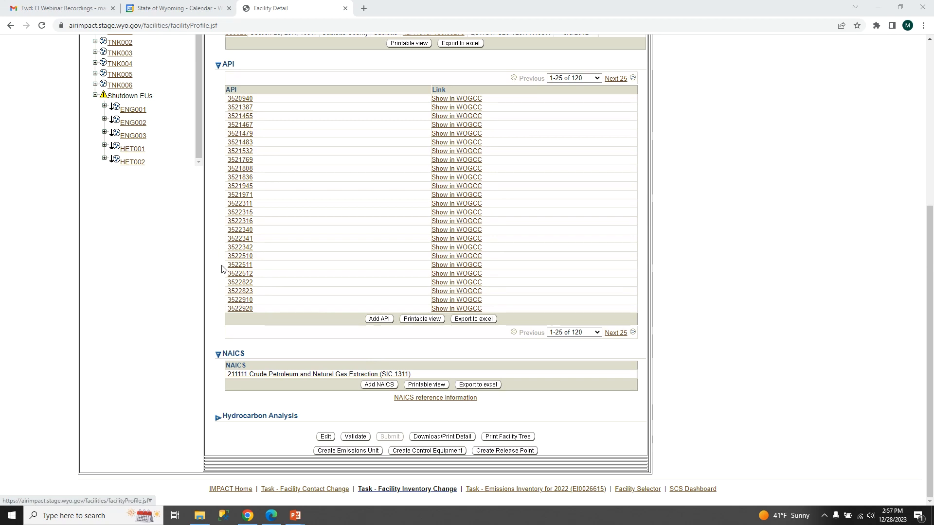
{"action": "scroll", "coordinate": [227, 275], "scroll_direction": "up", "scroll_amount": 5}
{"action": "scroll", "coordinate": [116, 181], "scroll_direction": "up", "scroll_amount": 3}
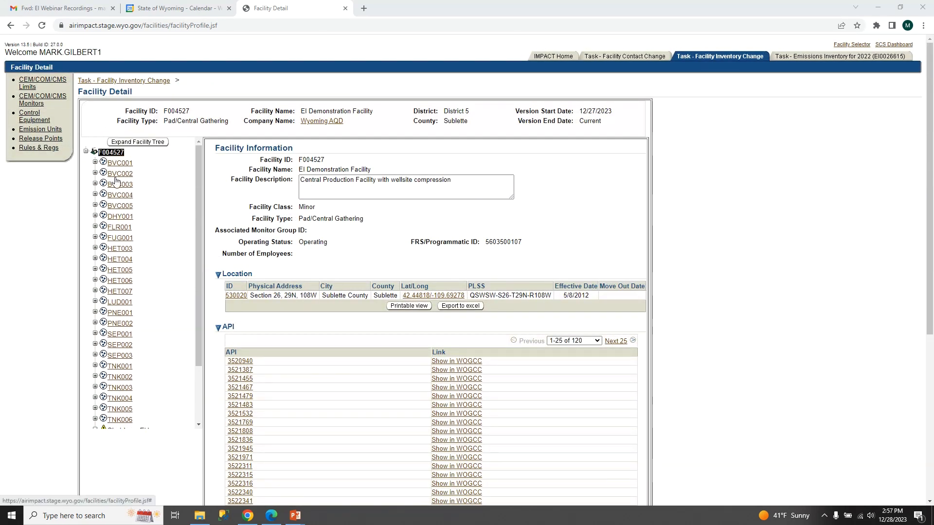
Step: Start a new emissions unit of type Flare for facility F004527 with company equipment ID FLR and description Flare
{"action": "left_click", "coordinate": [112, 152]}
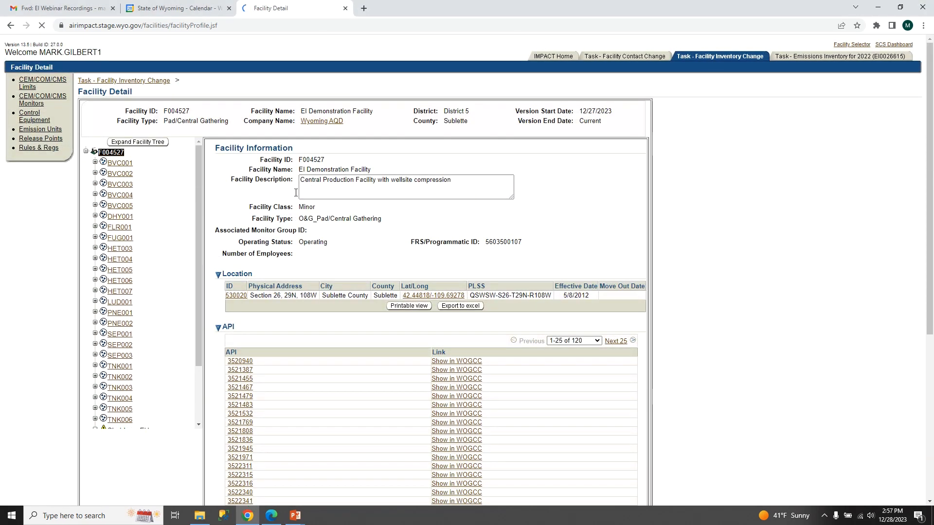
{"action": "scroll", "coordinate": [329, 225], "scroll_direction": "down", "scroll_amount": 5}
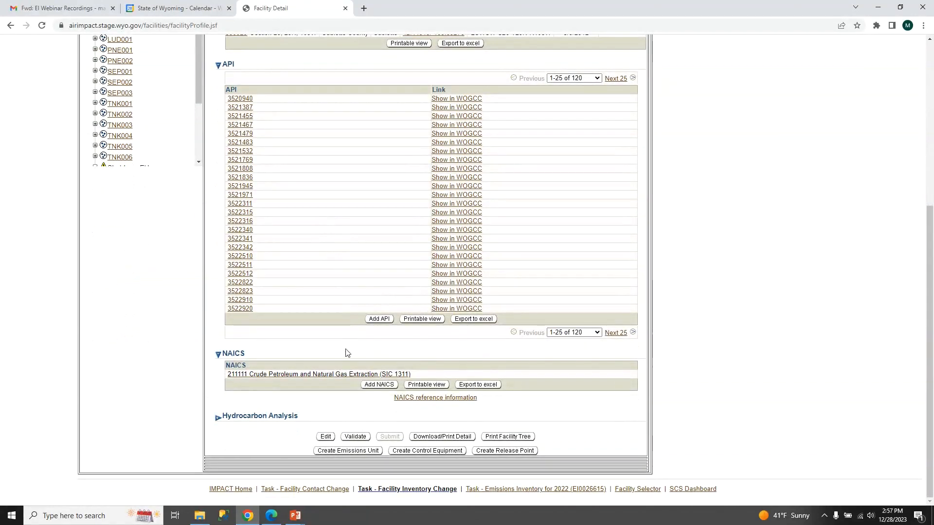
{"action": "left_click", "coordinate": [344, 450]}
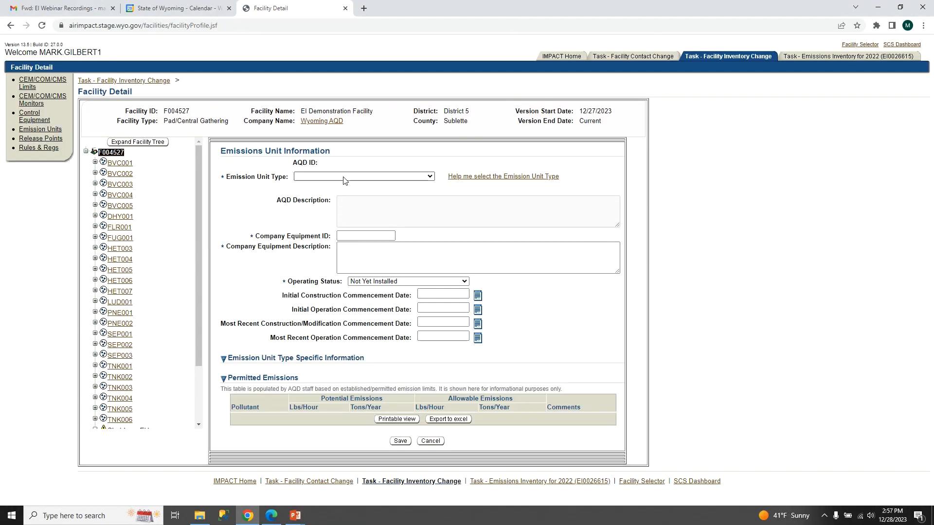
{"action": "left_click", "coordinate": [344, 178]}
{"action": "key", "text": "f"}
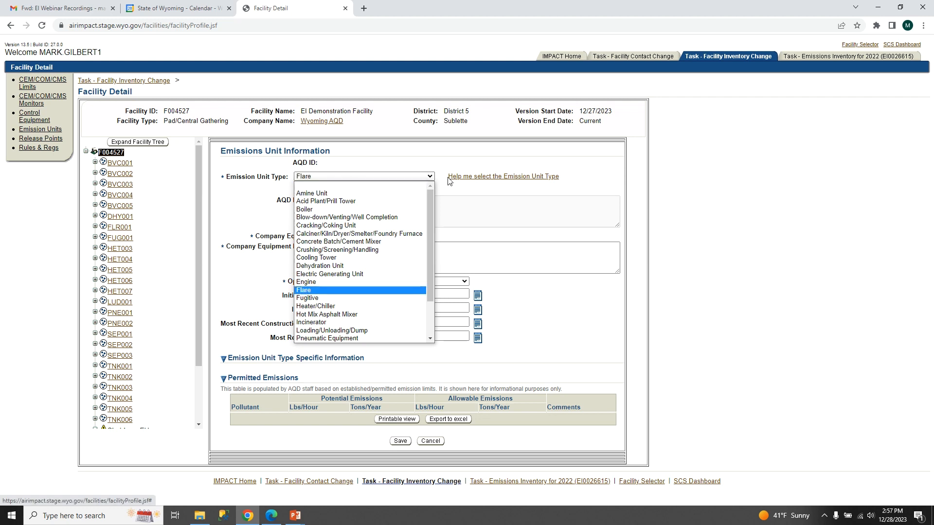
{"action": "key", "text": "Return"}
{"action": "left_click", "coordinate": [417, 258]}
{"action": "type", "text": "Flare"}
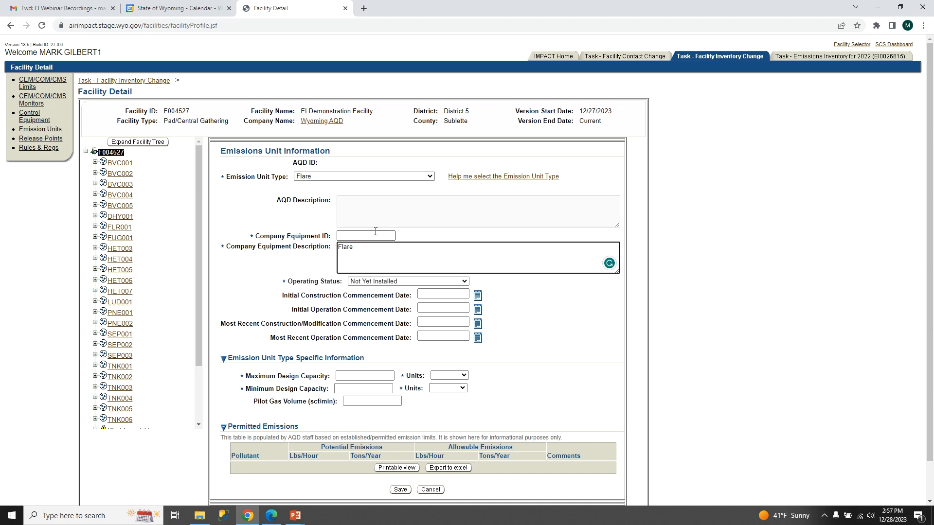
{"action": "left_click", "coordinate": [376, 235]}
{"action": "type", "text": "FLR"}
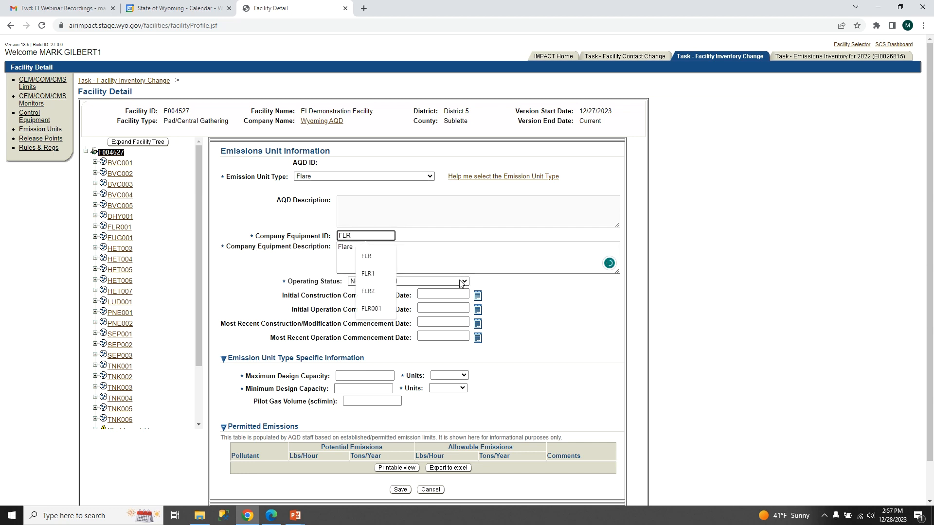
Step: Set the new flare's operating status to Operating and its initial construction and initial operation commencement dates to 1/1/2022
{"action": "left_click", "coordinate": [408, 281]}
{"action": "left_click", "coordinate": [422, 308]}
{"action": "left_click", "coordinate": [433, 296]}
{"action": "type", "text": "1/1/202"}
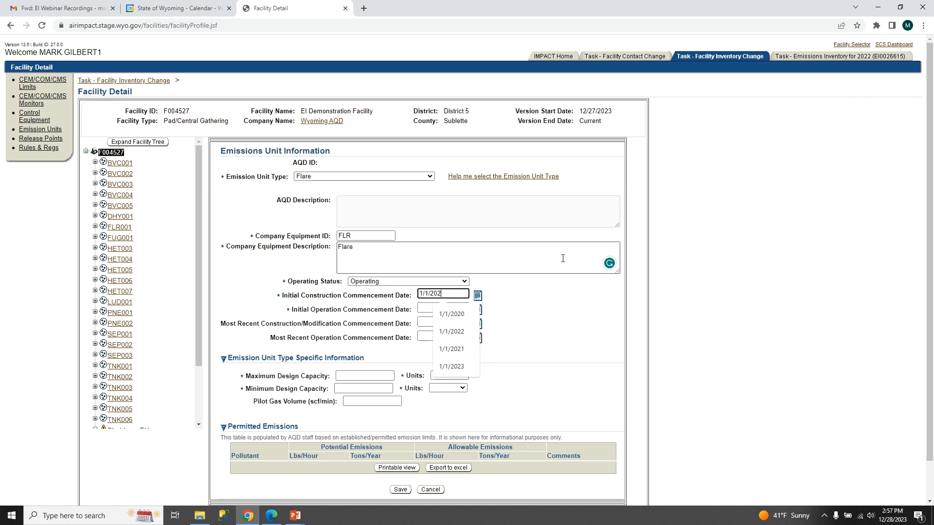
{"action": "left_click", "coordinate": [452, 366]}
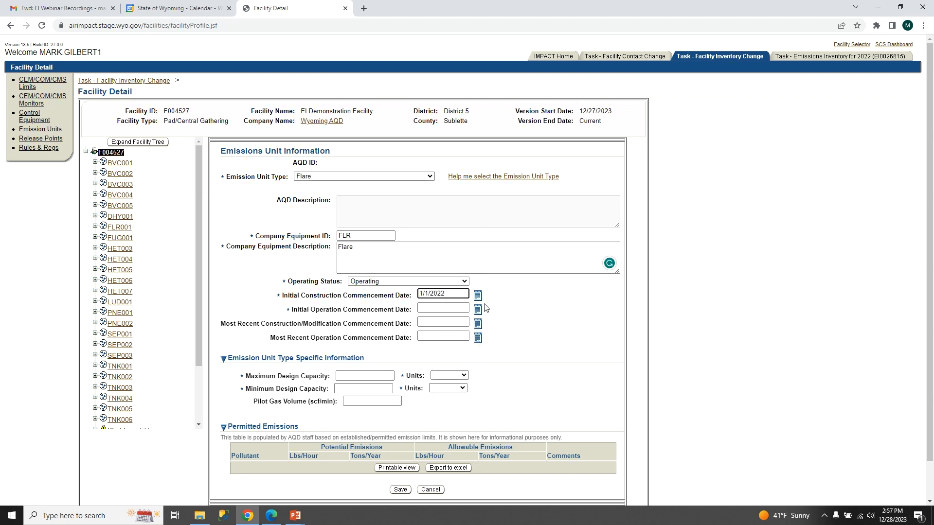
{"action": "left_click", "coordinate": [440, 308]}
{"action": "left_click", "coordinate": [440, 322]}
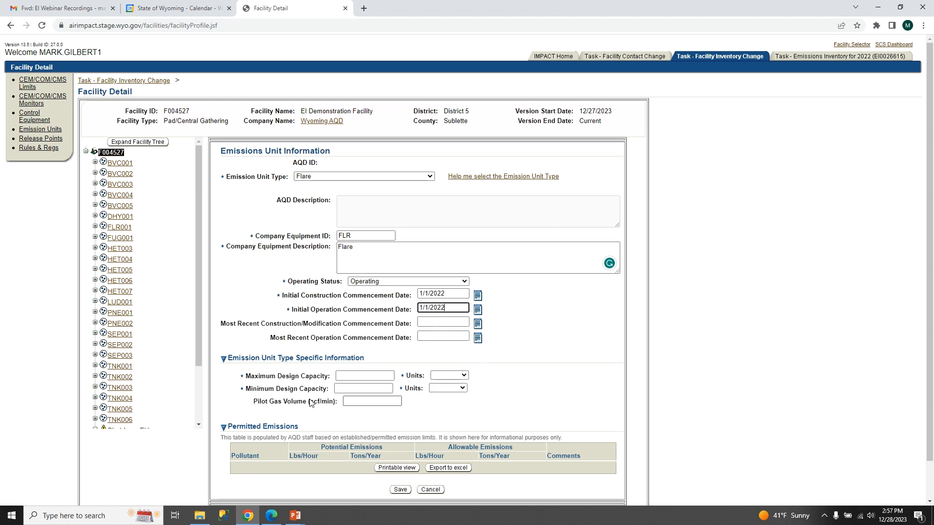
Step: Set the flare's maximum design capacity to 5 Mscf/hr, minimum to 1 Mscf/hr and pilot gas volume to 0.29 scf/min, and save the unit
{"action": "left_click", "coordinate": [354, 375]}
{"action": "type", "text": "5"}
{"action": "left_click", "coordinate": [361, 388]}
{"action": "type", "text": "1"}
{"action": "left_click", "coordinate": [445, 375]}
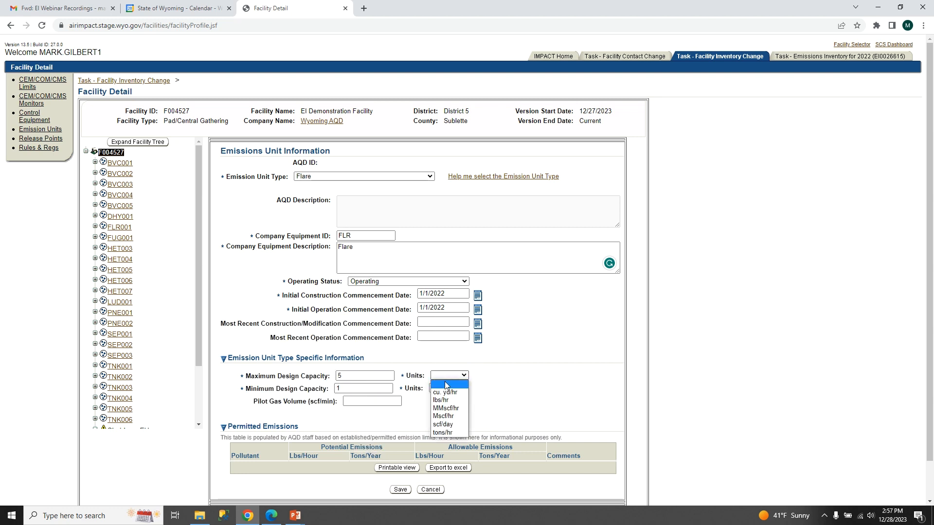
{"action": "left_click", "coordinate": [451, 415]}
{"action": "left_click", "coordinate": [450, 389]}
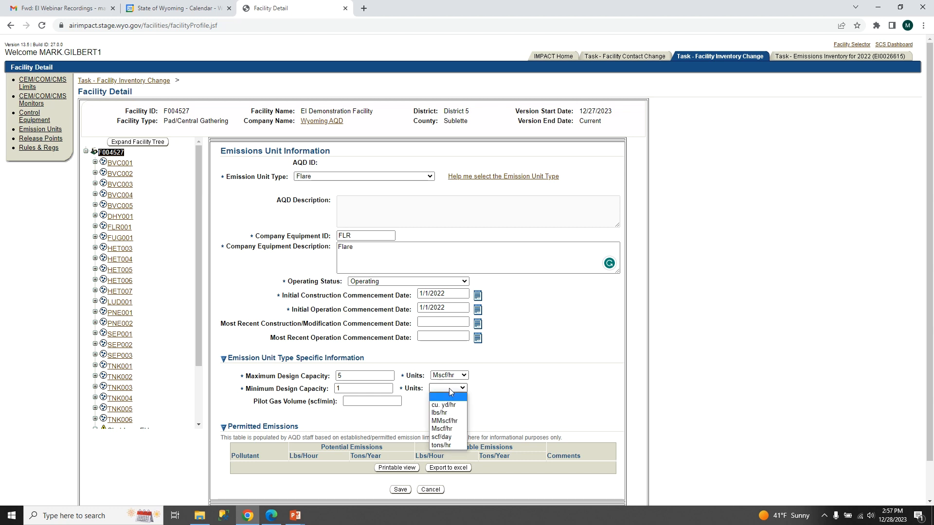
{"action": "left_click", "coordinate": [444, 427]}
{"action": "left_click", "coordinate": [365, 401]}
{"action": "left_click", "coordinate": [375, 421]}
{"action": "scroll", "coordinate": [392, 438], "scroll_direction": "down", "scroll_amount": 1}
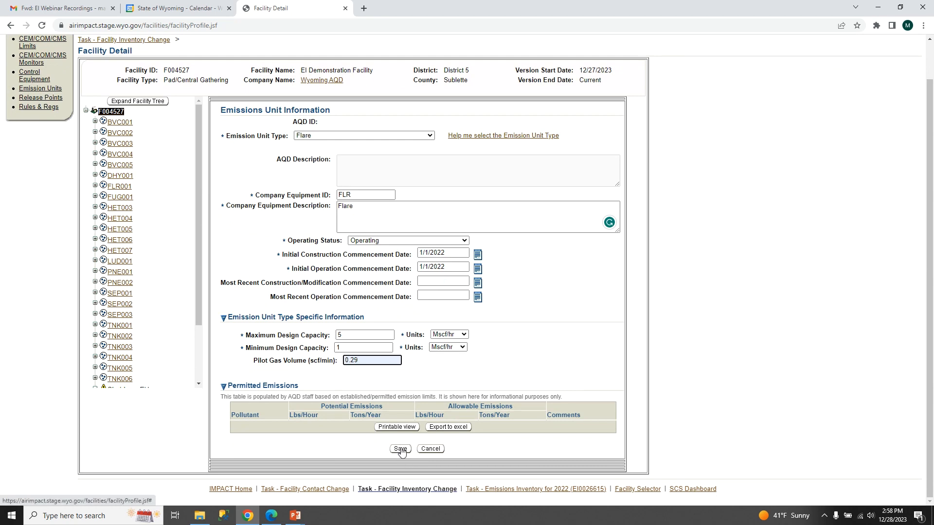
{"action": "left_click", "coordinate": [401, 449]}
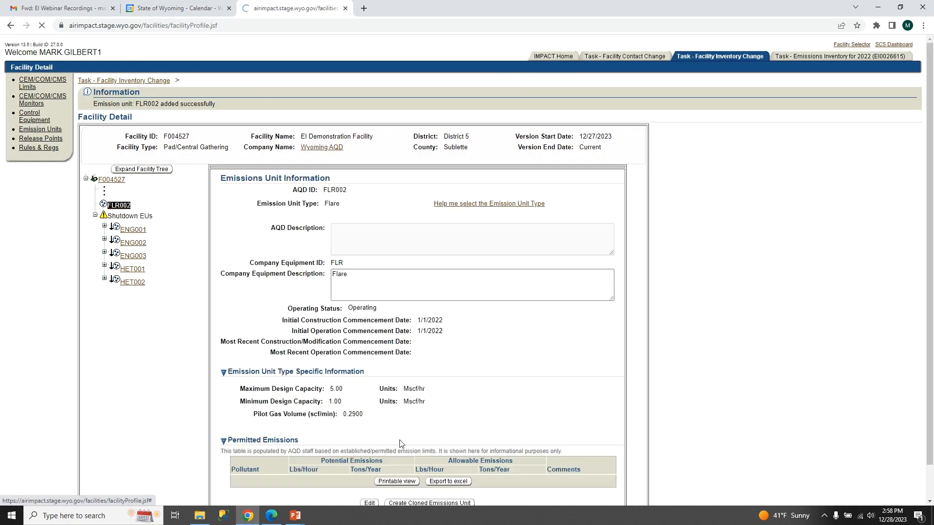
{"action": "scroll", "coordinate": [406, 458], "scroll_direction": "down", "scroll_amount": 2}
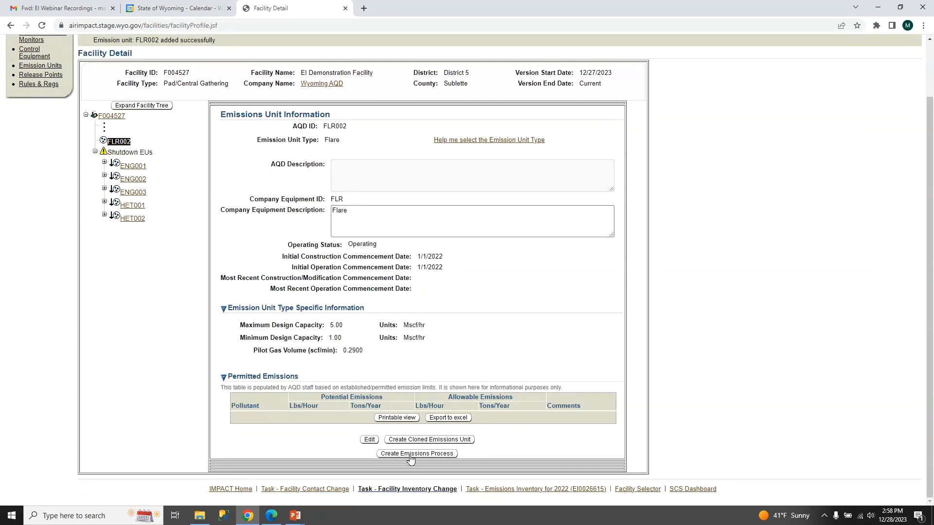
{"action": "left_click", "coordinate": [406, 458]}
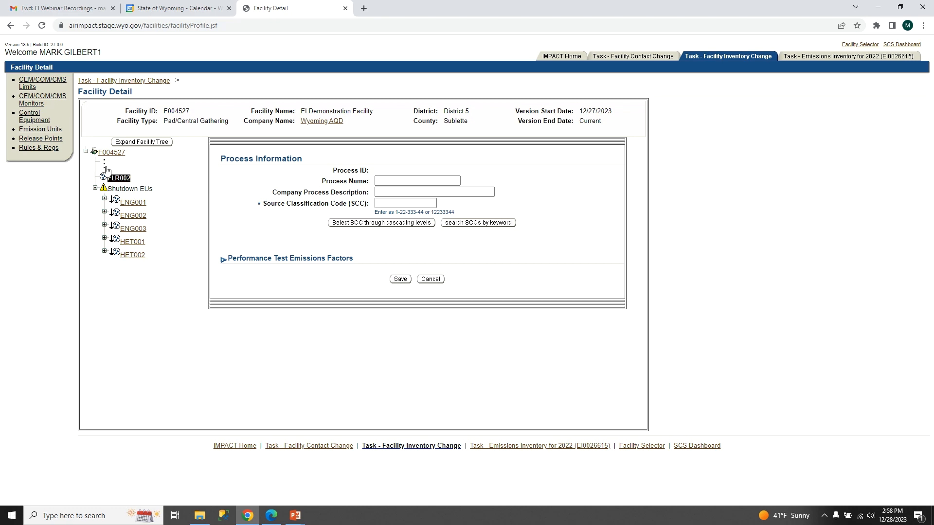
{"action": "left_click", "coordinate": [113, 178]}
{"action": "left_click", "coordinate": [552, 80]}
{"action": "left_click", "coordinate": [438, 280]}
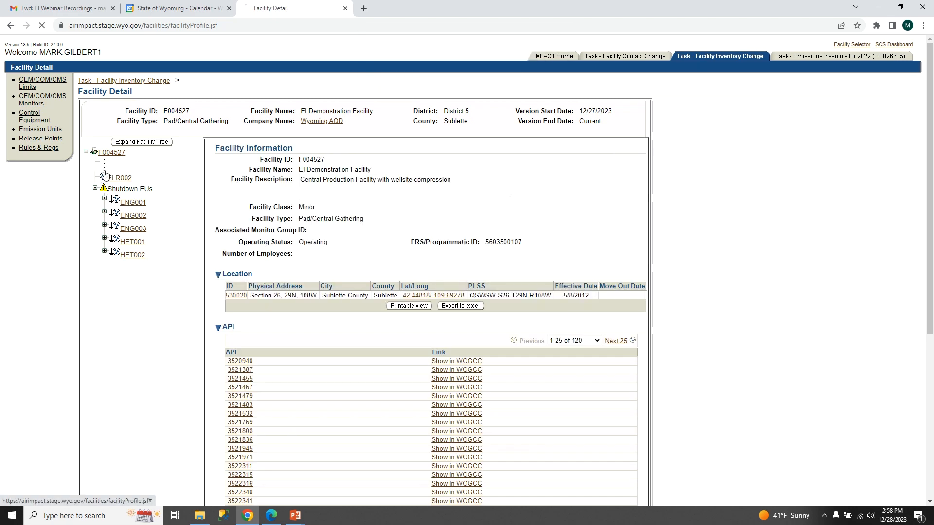
Step: Copy the Source Classification Code from process PRC007 under flare unit FLR001
{"action": "left_click", "coordinate": [118, 228]}
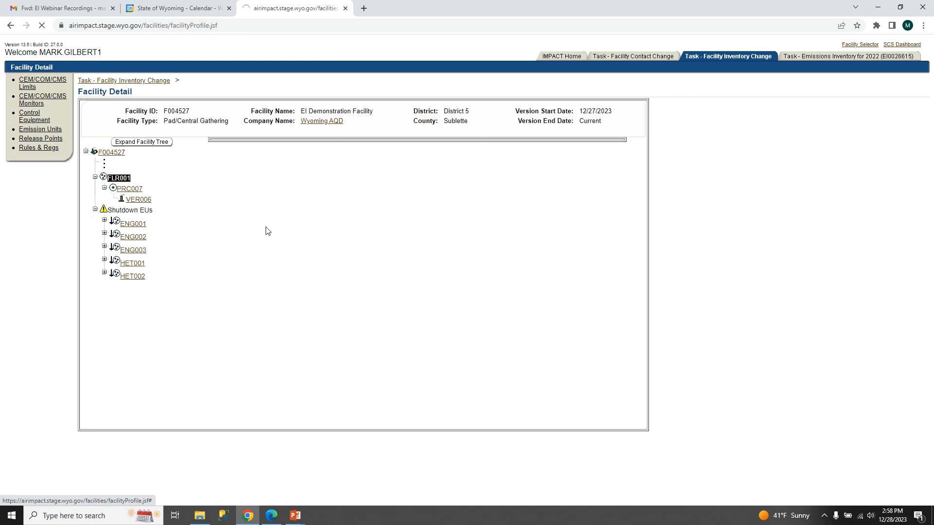
{"action": "left_click", "coordinate": [129, 189]}
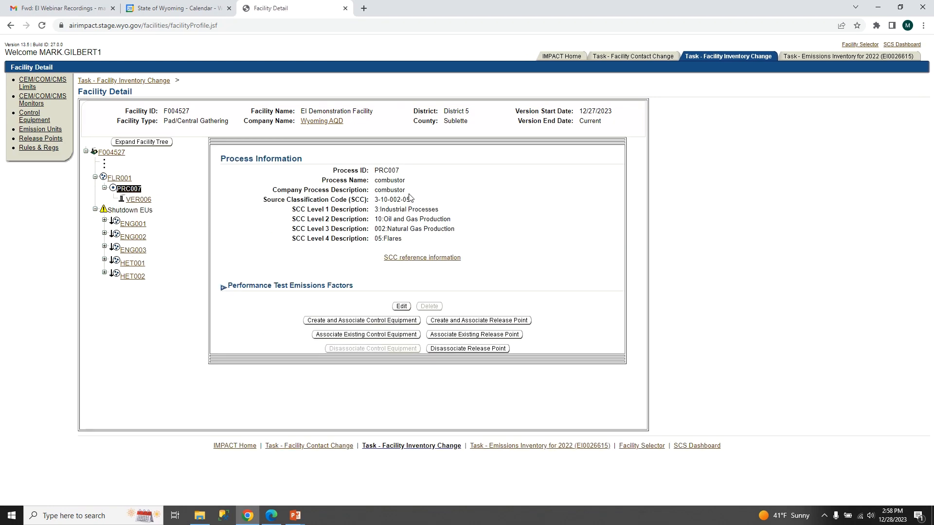
{"action": "left_click_drag", "start_coordinate": [413, 201], "coordinate": [377, 199]}
Step: Create an emissions process under flare unit FLR002 with Source Classification Code 3-10-002-05, save it and return to the full facility tree
{"action": "left_click", "coordinate": [104, 166]}
{"action": "left_click", "coordinate": [120, 237]}
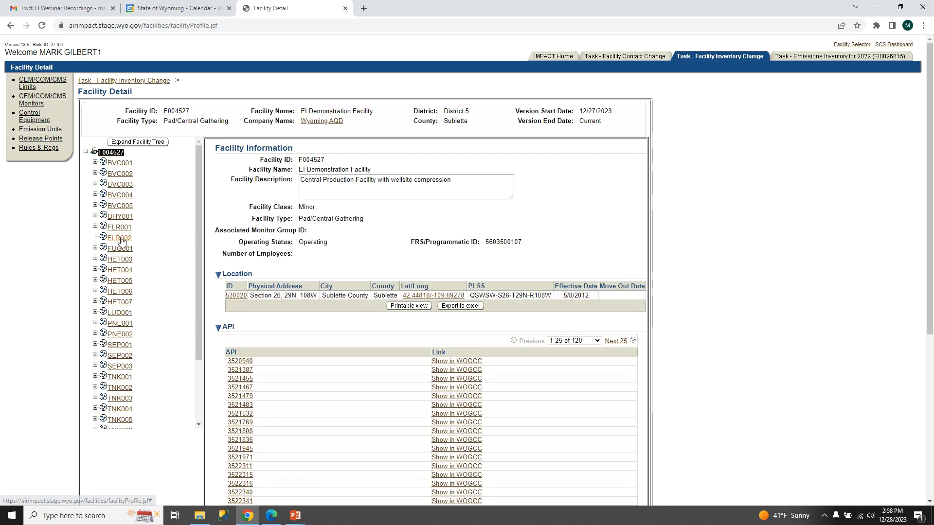
{"action": "scroll", "coordinate": [393, 376], "scroll_direction": "down", "scroll_amount": 1}
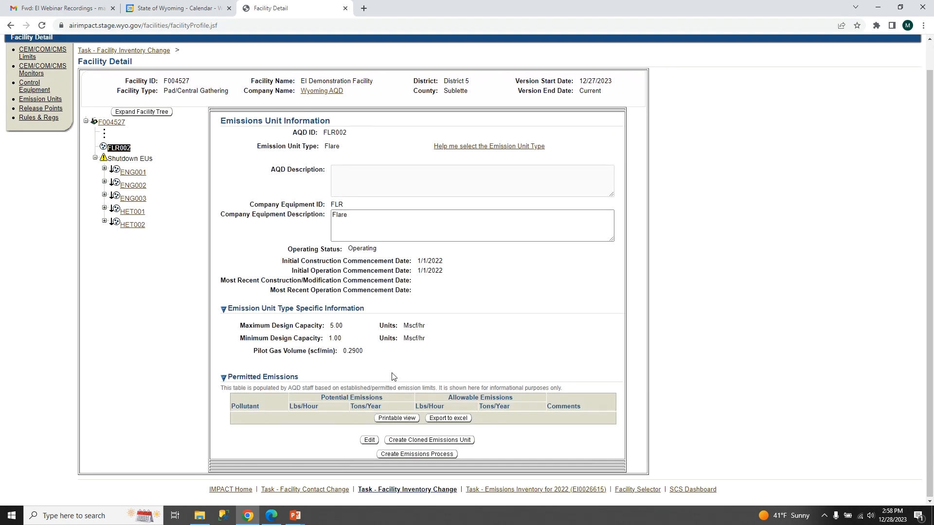
{"action": "left_click", "coordinate": [402, 455]}
{"action": "left_click", "coordinate": [384, 203]}
{"action": "type", "text": "3-10-002-05"}
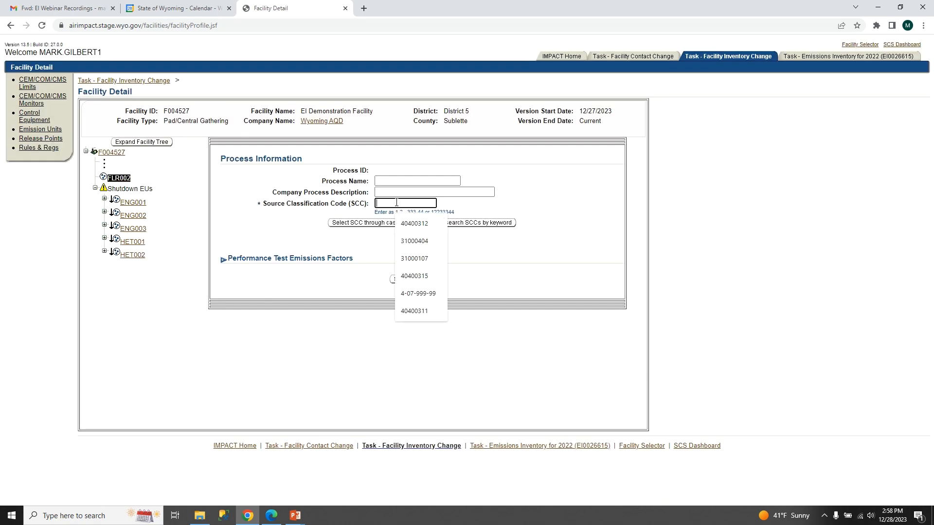
{"action": "left_click", "coordinate": [399, 279]}
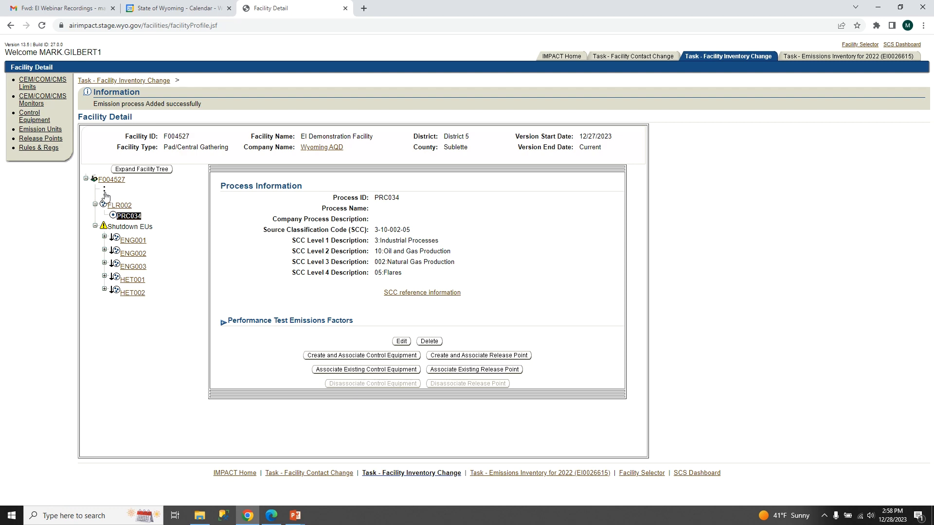
{"action": "left_click", "coordinate": [106, 196]}
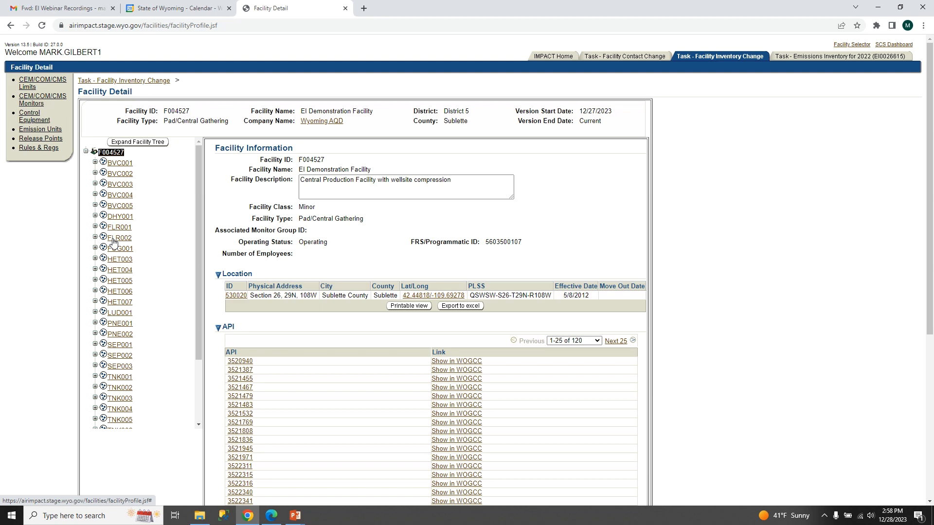
Step: Clone release point VER006 under flare unit FLR001's process and set the clone's base elevation to 7224.00 ft
{"action": "left_click", "coordinate": [115, 228]}
{"action": "left_click", "coordinate": [141, 200]}
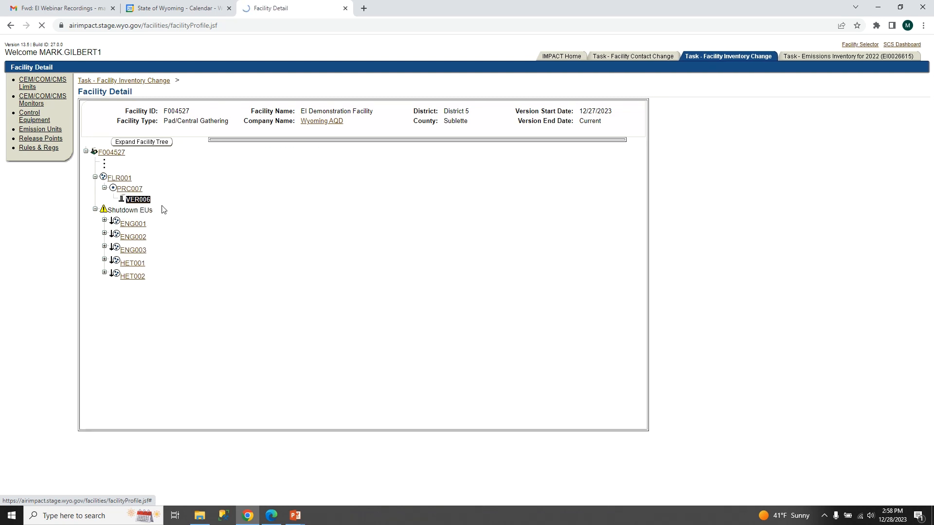
{"action": "double_click", "coordinate": [327, 330]}
{"action": "key", "text": "ctrl+c"}
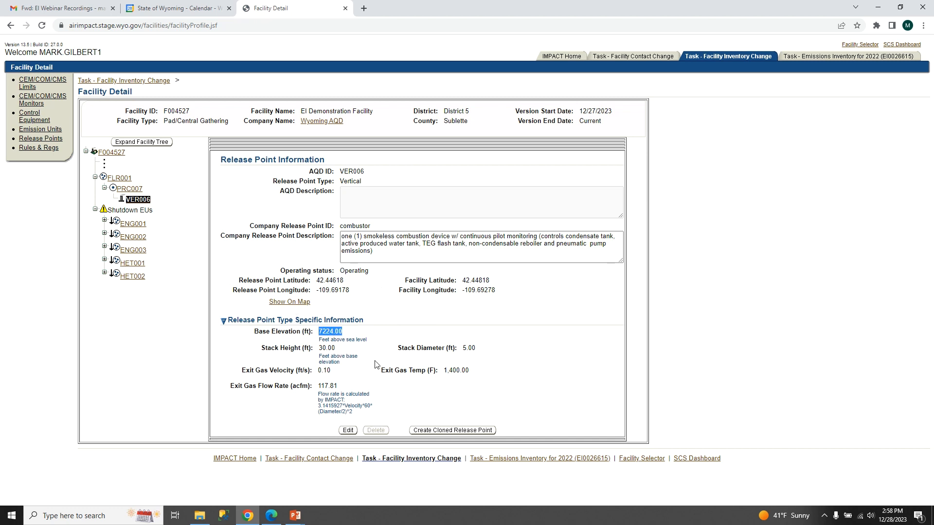
{"action": "left_click", "coordinate": [436, 432]}
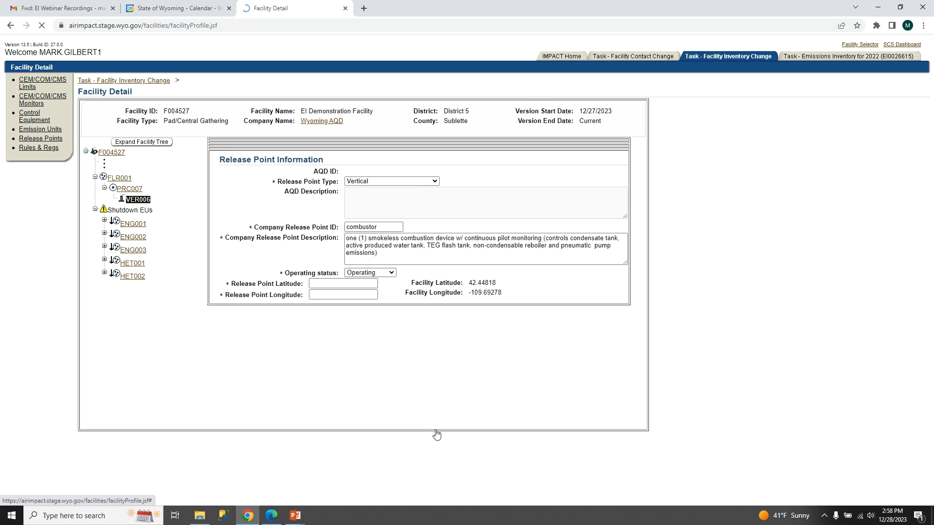
{"action": "left_click", "coordinate": [339, 327]}
{"action": "key", "text": "ctrl+v"}
Step: Copy the facility's coordinates into the cloned release point, setting latitude to 42.44818 and longitude to -109.69278
{"action": "double_click", "coordinate": [480, 283]}
{"action": "key", "text": "ctrl+c"}
{"action": "left_click", "coordinate": [317, 284]}
{"action": "key", "text": "ctrl+v"}
{"action": "left_click_drag", "start_coordinate": [501, 292], "coordinate": [468, 292]}
{"action": "key", "text": "ctrl+c"}
{"action": "left_click", "coordinate": [322, 294]}
{"action": "key", "text": "ctrl+v"}
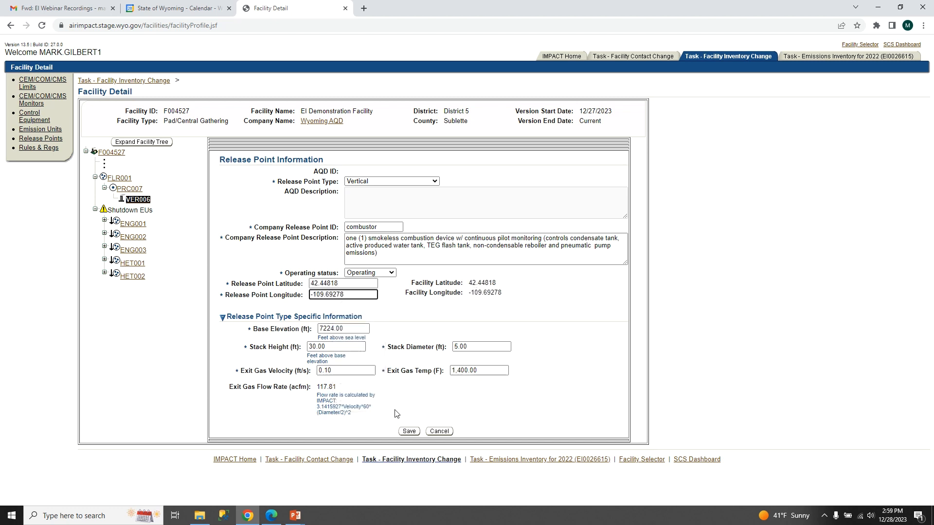
Step: Set the cloned release point's company release point ID to FLR and save it
{"action": "left_click_drag", "start_coordinate": [385, 227], "coordinate": [314, 224]}
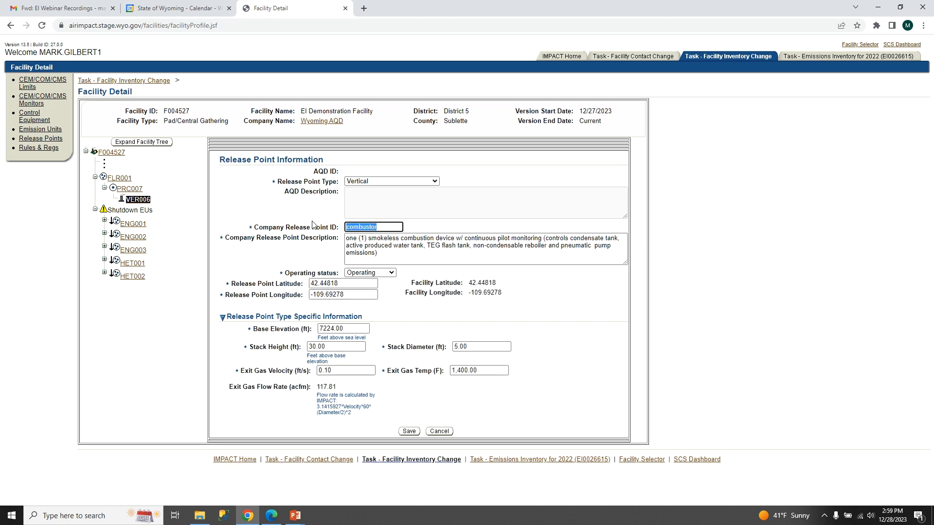
{"action": "type", "text": "FLR"}
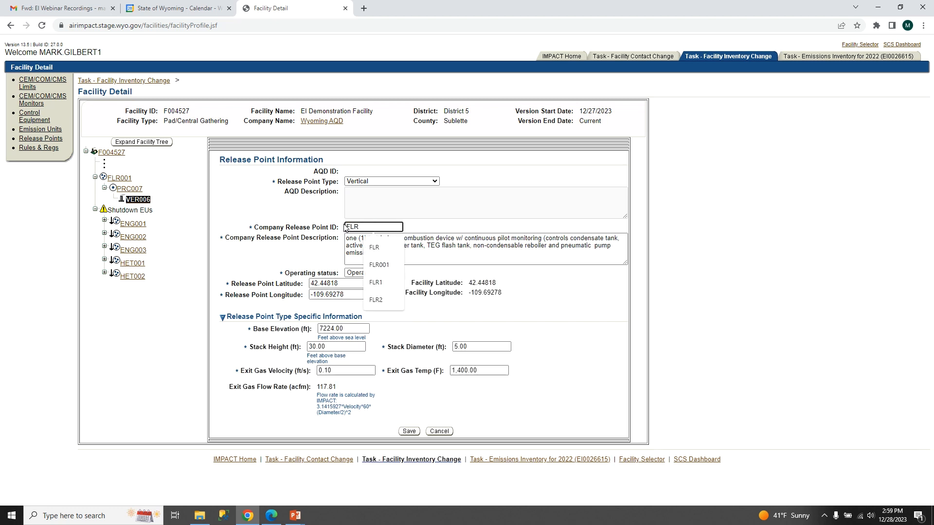
{"action": "left_click", "coordinate": [409, 431]}
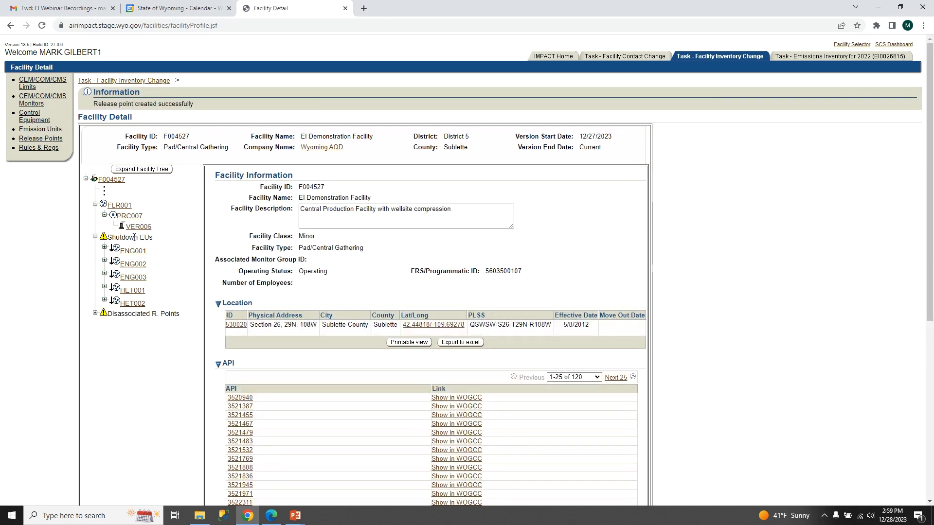
Step: Return to the full facility tree and check the disassociated release points for the new release point's ID
{"action": "left_click", "coordinate": [105, 194]}
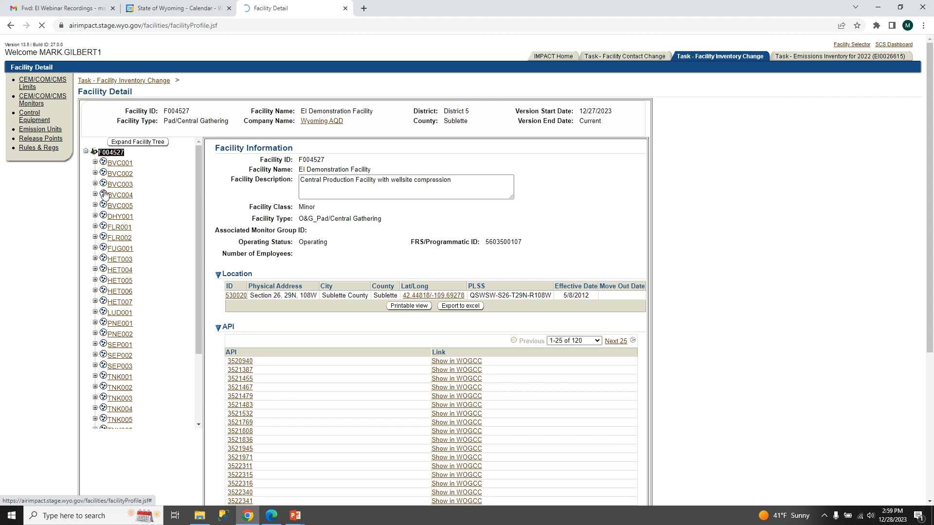
{"action": "scroll", "coordinate": [131, 280], "scroll_direction": "down", "scroll_amount": 3}
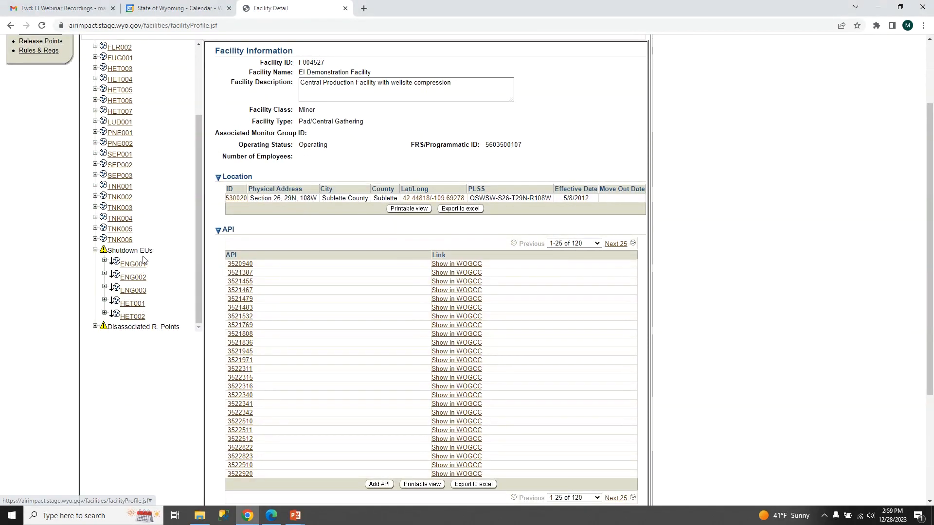
{"action": "scroll", "coordinate": [144, 262], "scroll_direction": "down", "scroll_amount": 2}
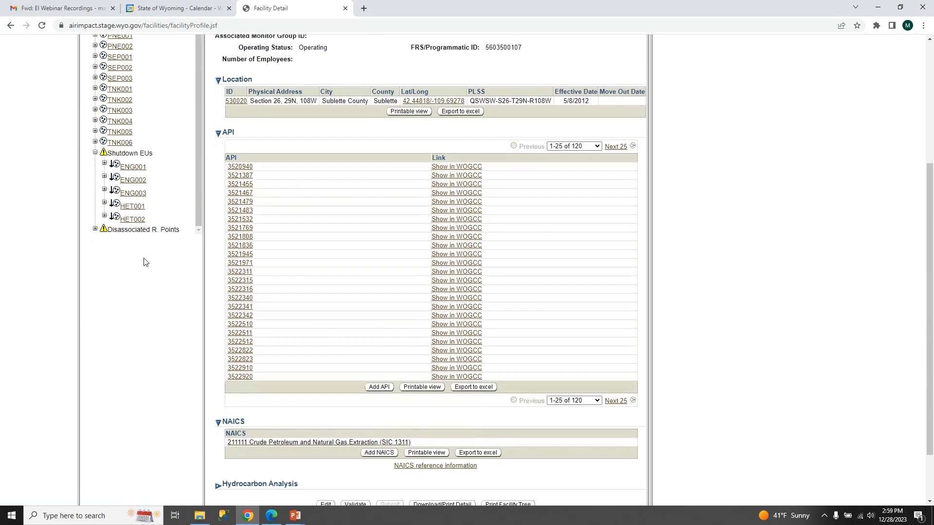
{"action": "left_click", "coordinate": [95, 230]}
{"action": "scroll", "coordinate": [161, 346], "scroll_direction": "down", "scroll_amount": 5}
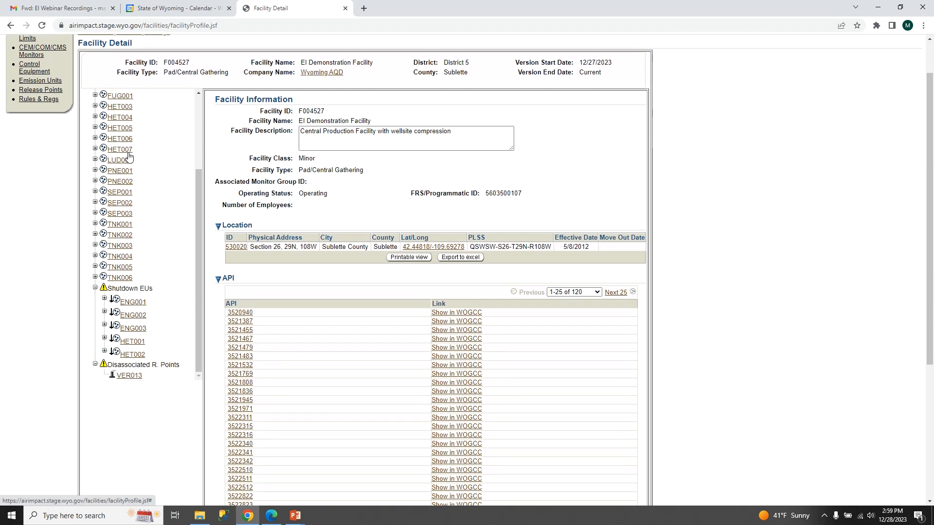
{"action": "scroll", "coordinate": [123, 199], "scroll_direction": "up", "scroll_amount": 4}
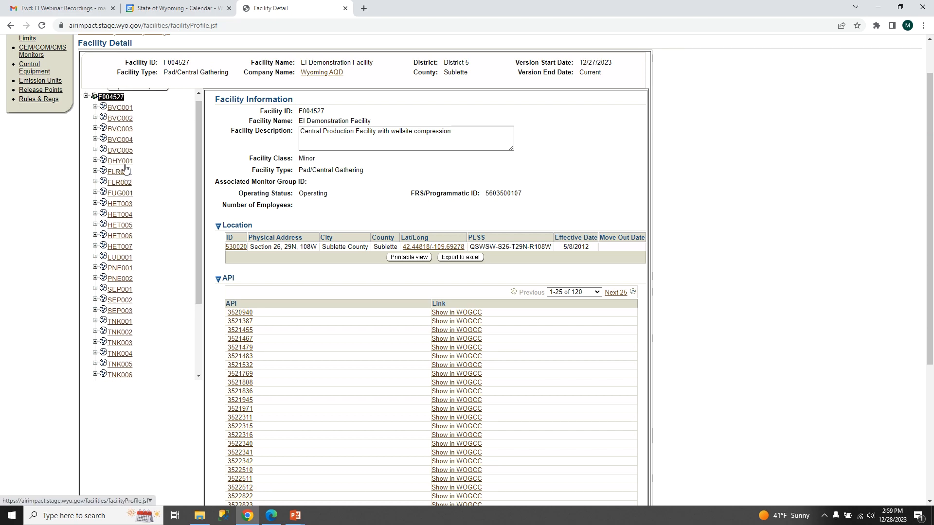
Step: Associate existing release point VER013 with process PRC034 under flare unit FLR002, view it and return to the full facility tree
{"action": "left_click", "coordinate": [120, 183]}
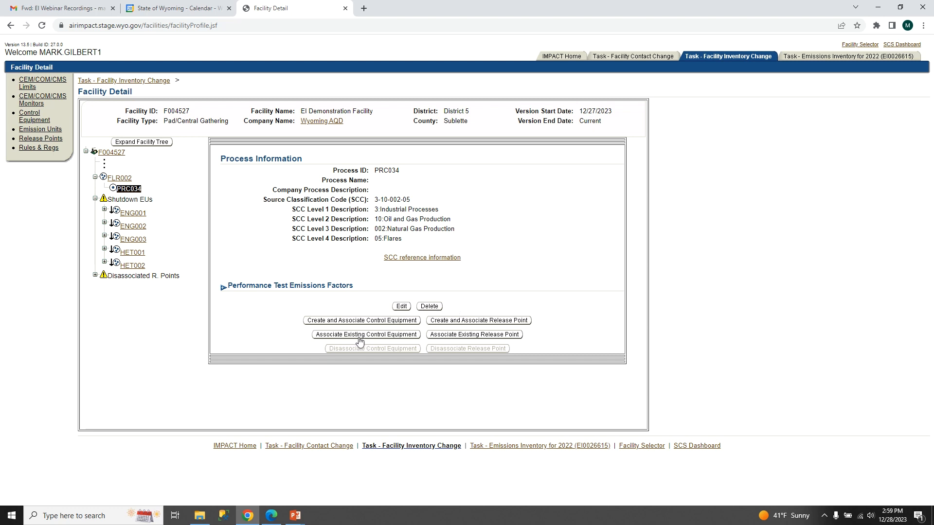
{"action": "left_click", "coordinate": [442, 335]}
{"action": "left_click", "coordinate": [398, 202]}
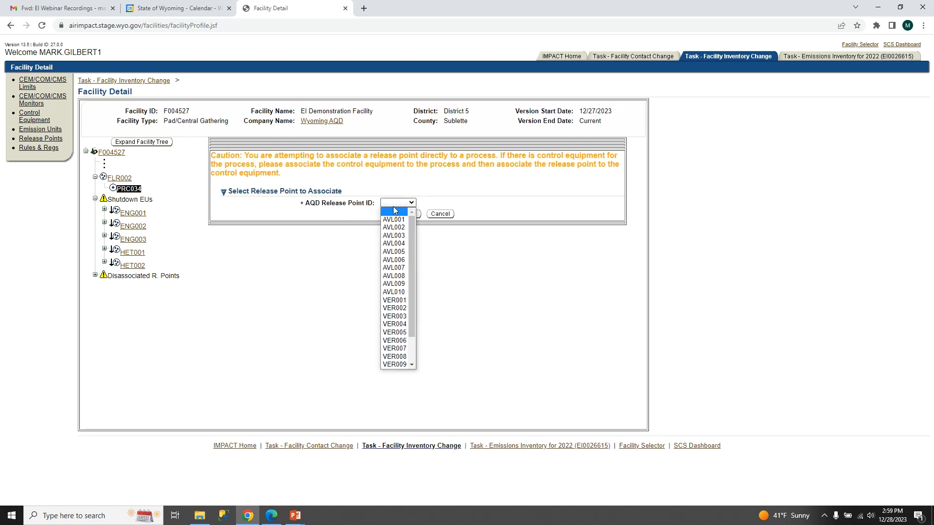
{"action": "left_click", "coordinate": [131, 247]}
{"action": "left_click", "coordinate": [95, 276]}
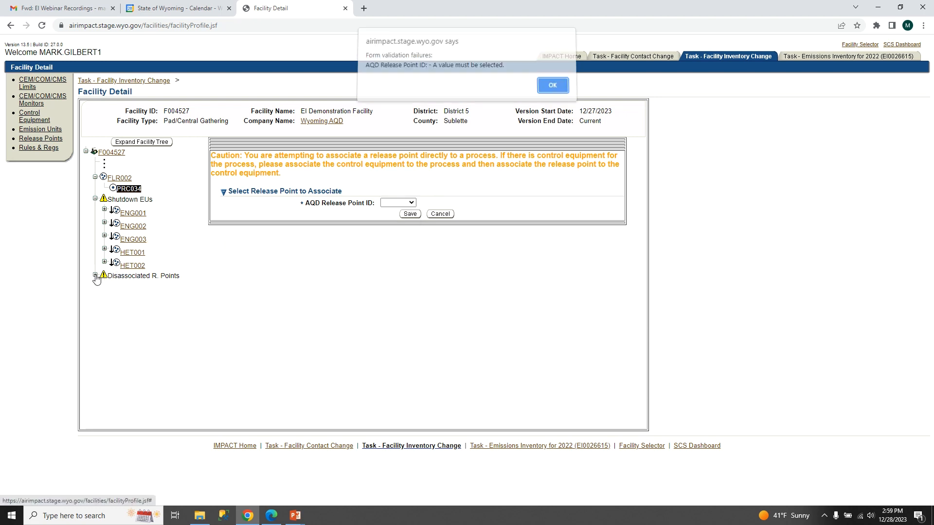
{"action": "key", "text": "Return"}
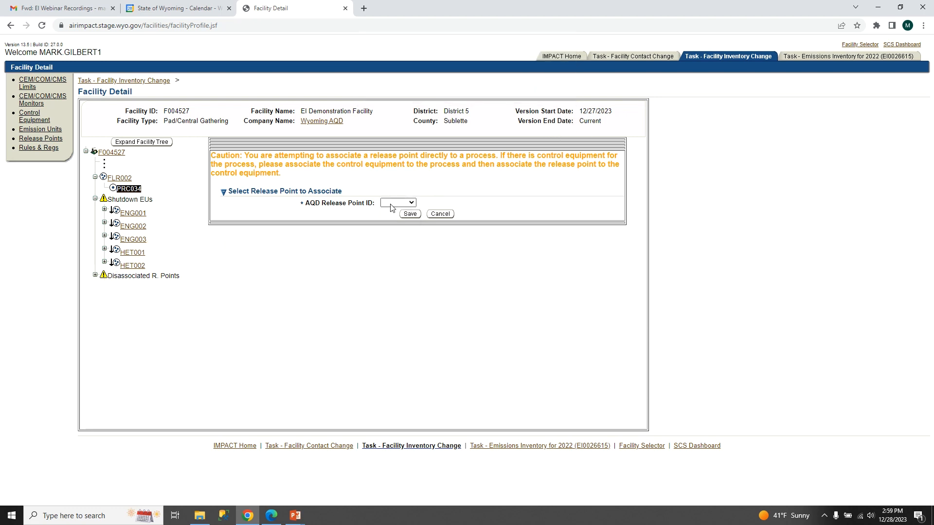
{"action": "left_click", "coordinate": [398, 203]}
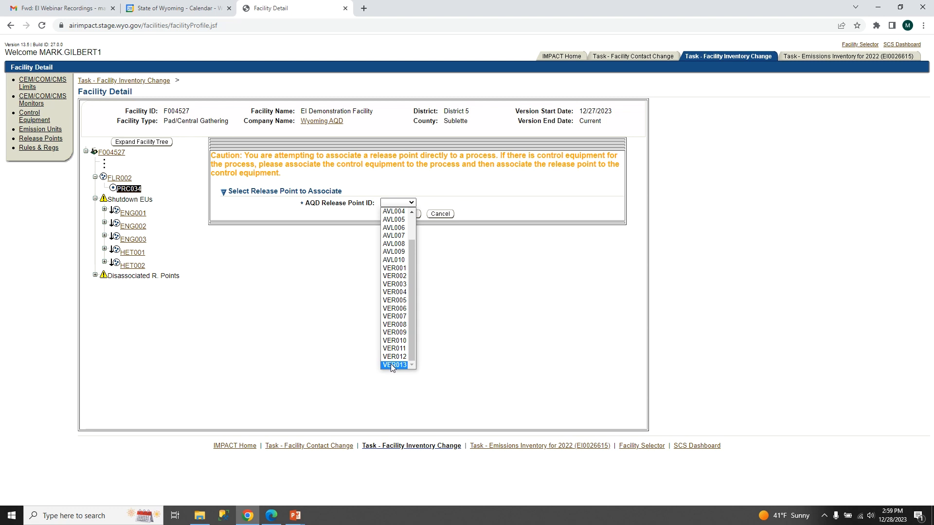
{"action": "left_click", "coordinate": [393, 365]}
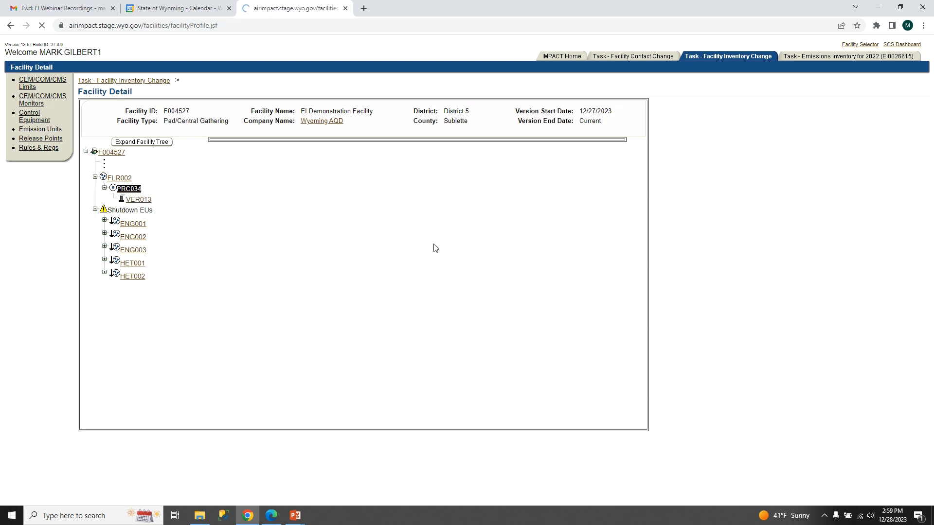
{"action": "left_click", "coordinate": [139, 200]}
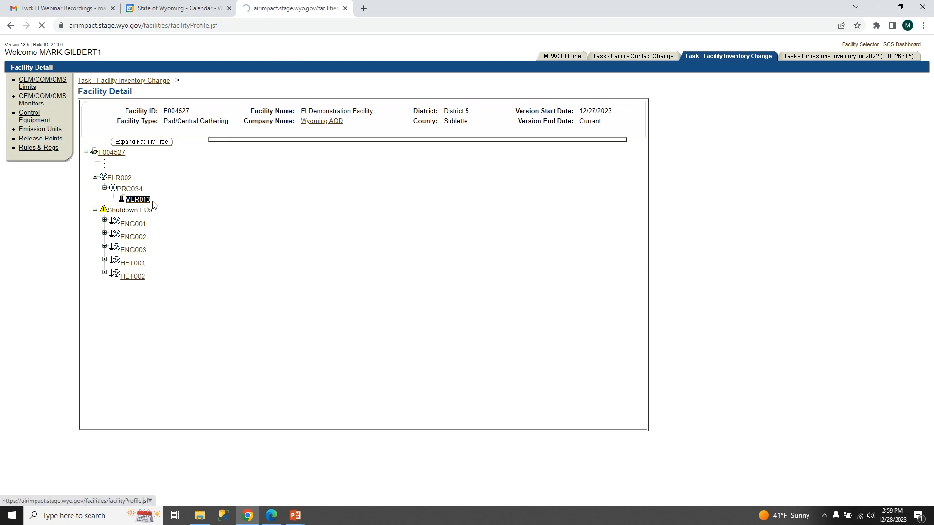
{"action": "left_click", "coordinate": [111, 152]}
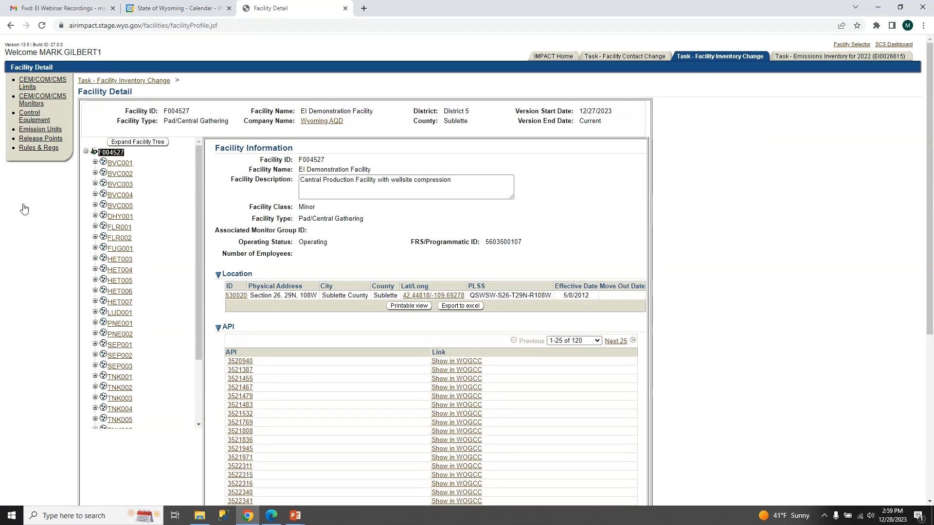
Step: Examine process PRC025 under tank unit TNK006 and the details of its release point VER012
{"action": "scroll", "coordinate": [154, 273], "scroll_direction": "down", "scroll_amount": 3}
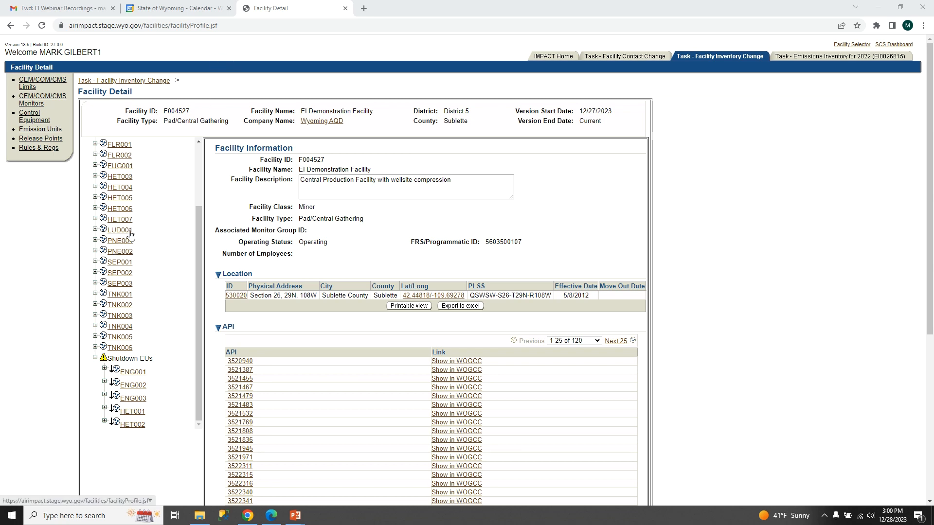
{"action": "left_click", "coordinate": [95, 346]}
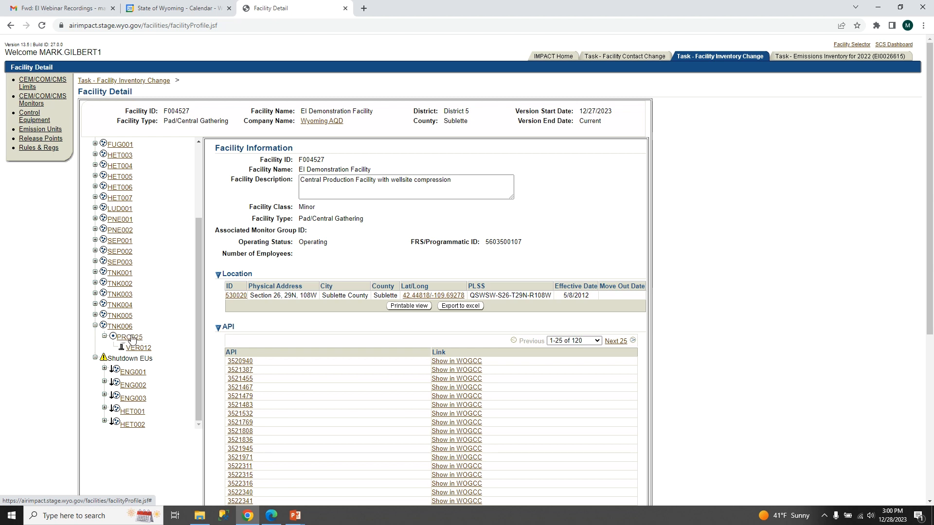
{"action": "left_click", "coordinate": [131, 338]}
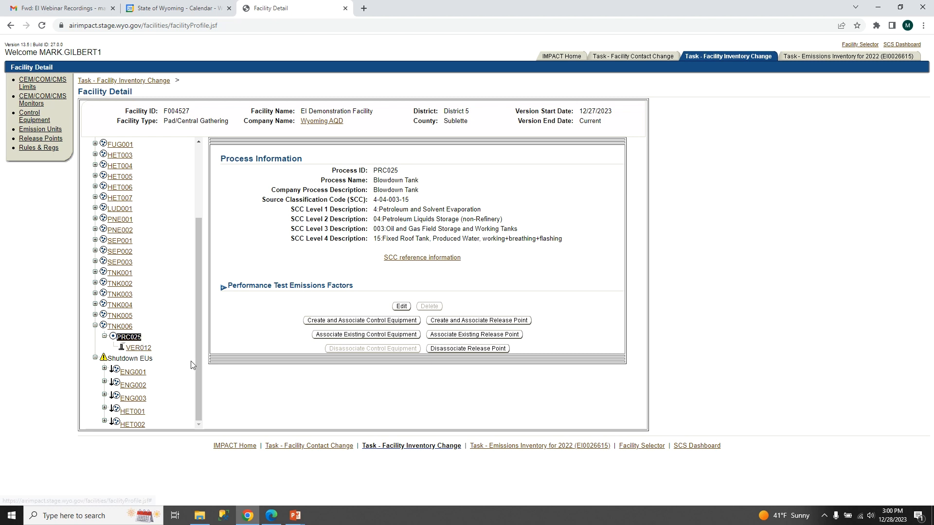
{"action": "left_click", "coordinate": [139, 347]}
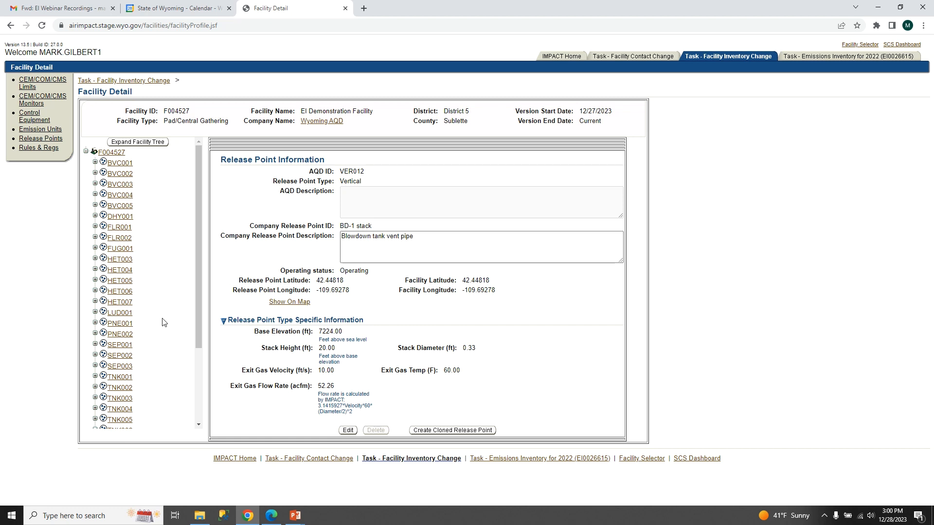
{"action": "scroll", "coordinate": [163, 322], "scroll_direction": "down", "scroll_amount": 3}
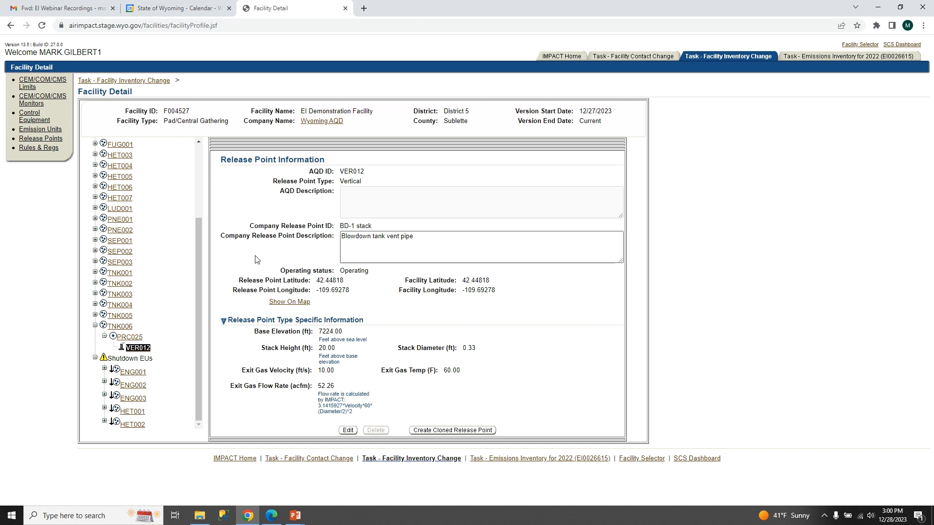
Step: Disassociate release point VER012 from process PRC025 of tank unit TNK006 and save
{"action": "left_click", "coordinate": [131, 337]}
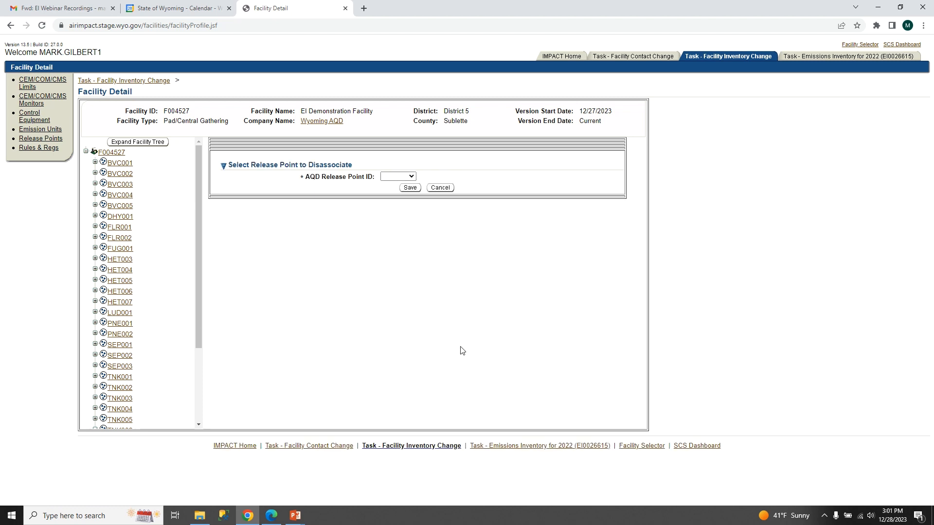
{"action": "scroll", "coordinate": [136, 344], "scroll_direction": "down", "scroll_amount": 3}
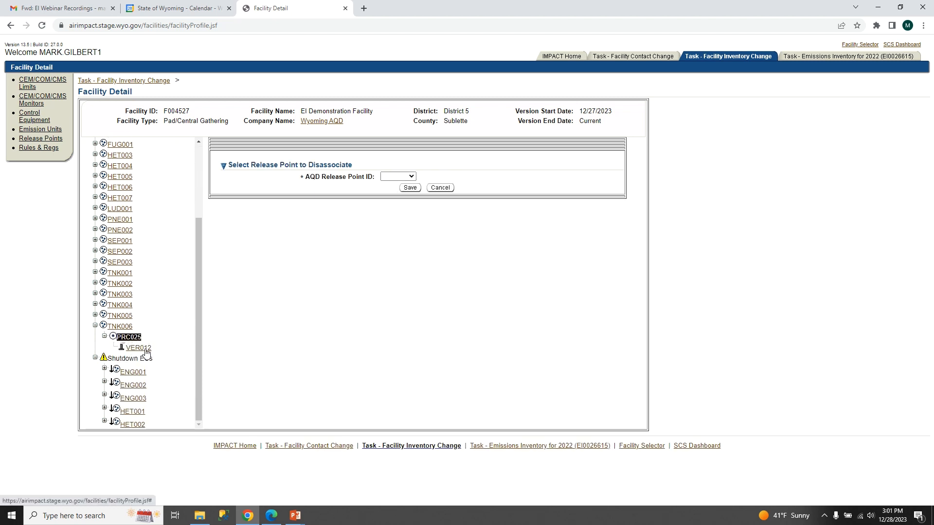
{"action": "left_click", "coordinate": [398, 177]}
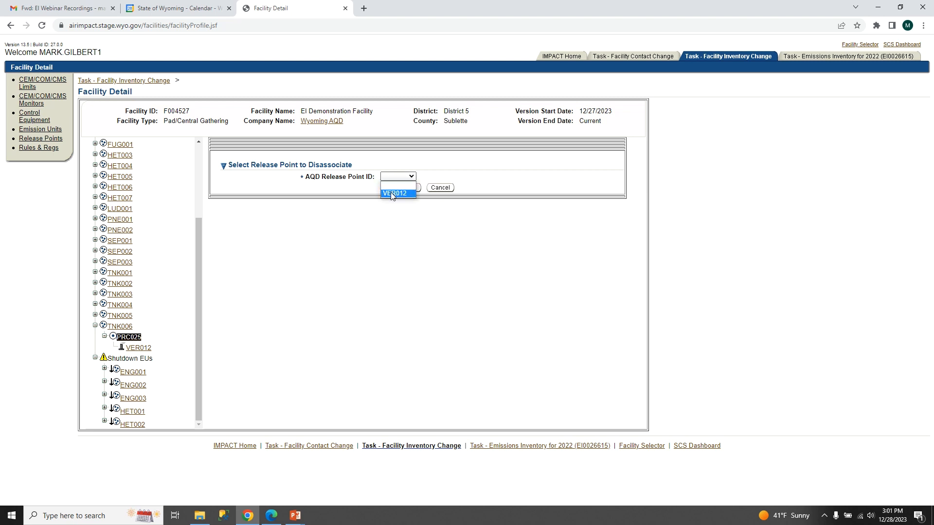
{"action": "left_click", "coordinate": [393, 194]}
{"action": "left_click", "coordinate": [409, 188]}
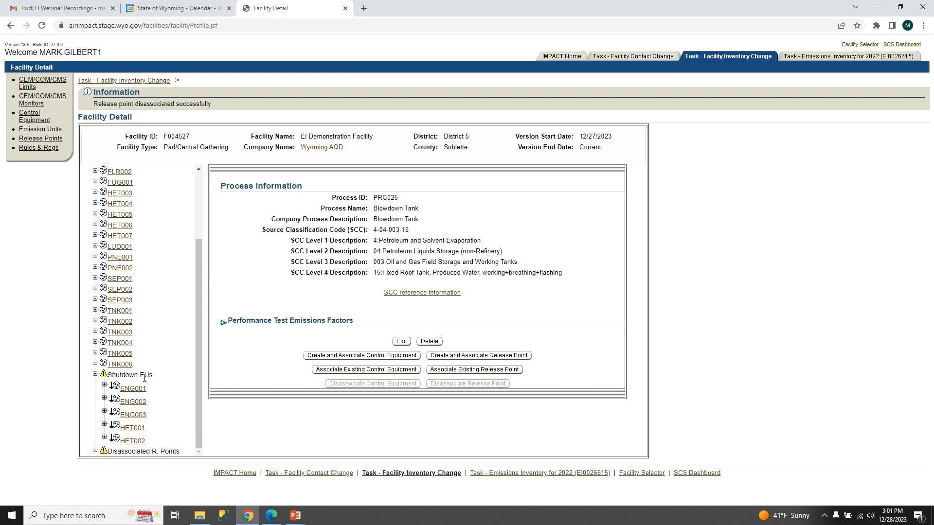
Step: Start a new associated control equipment record of type Flare for process PRC025 under tank unit TNK006
{"action": "left_click", "coordinate": [96, 363]}
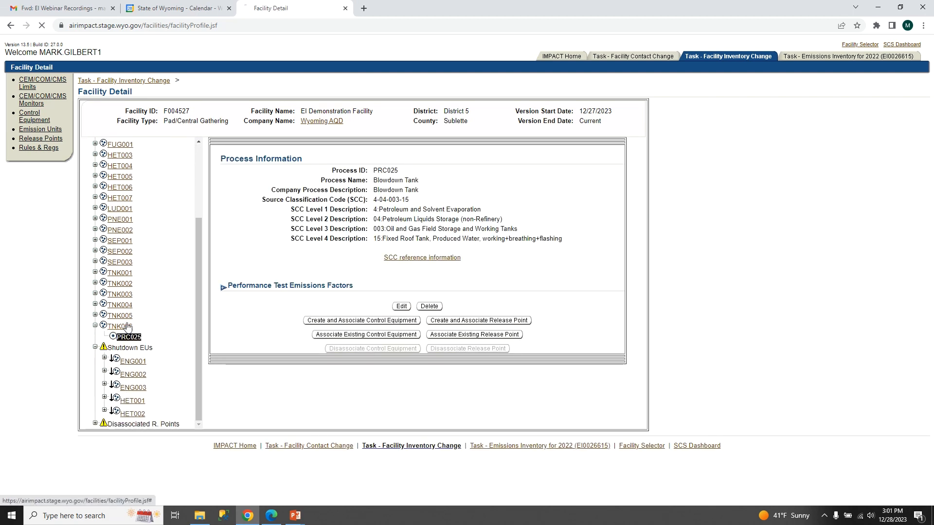
{"action": "left_click", "coordinate": [124, 327]}
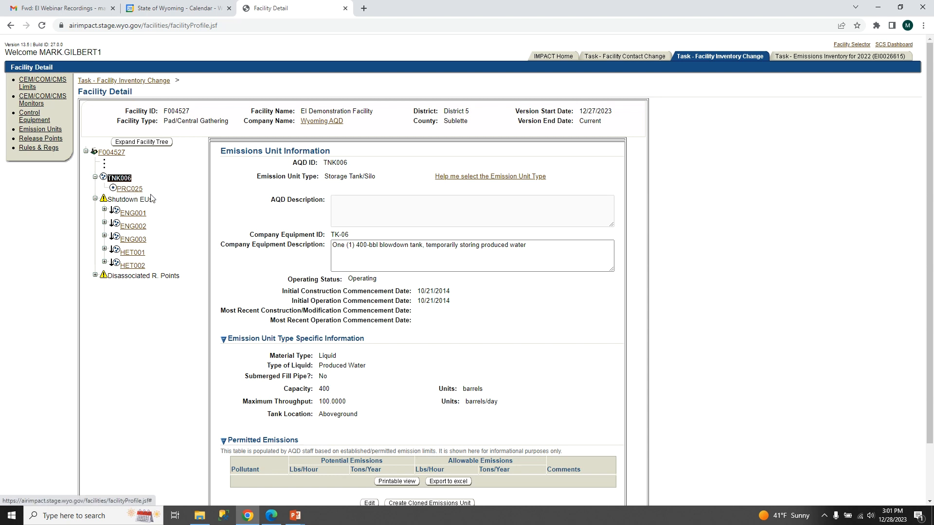
{"action": "left_click", "coordinate": [129, 188]}
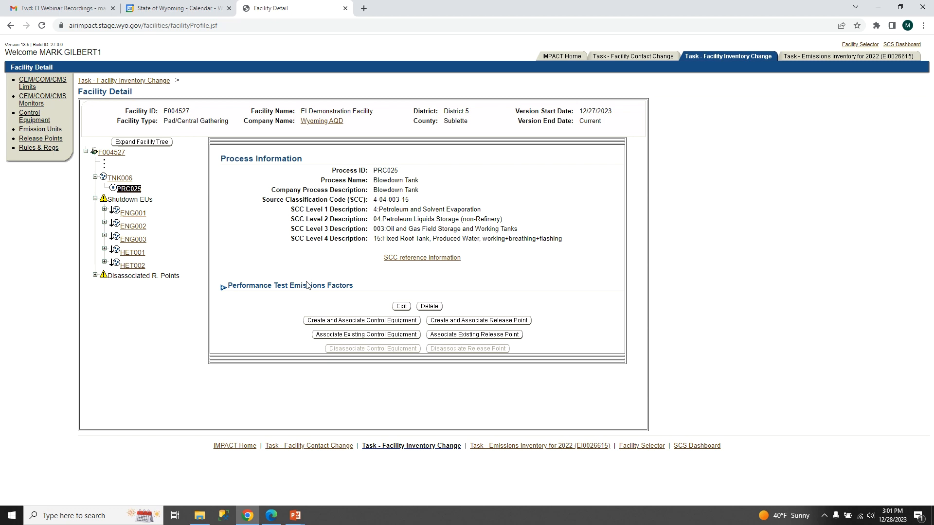
{"action": "left_click", "coordinate": [351, 320]}
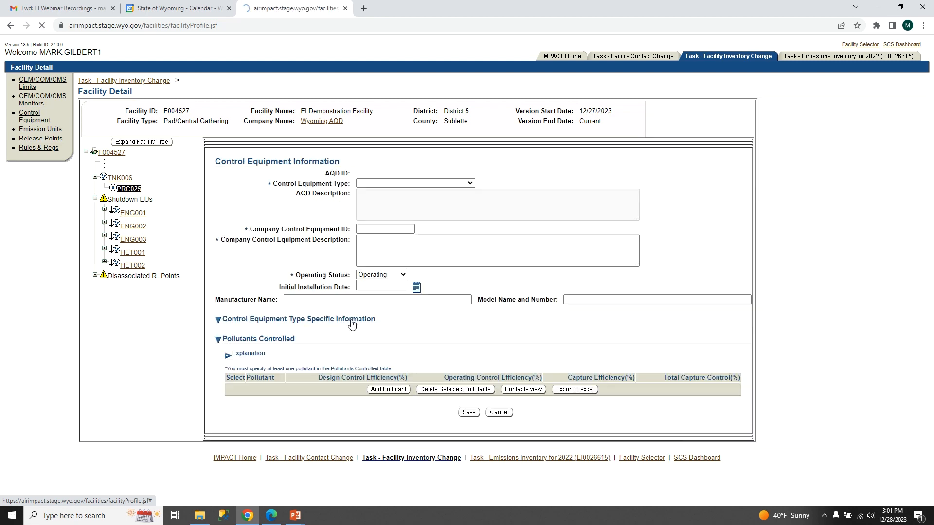
{"action": "left_click", "coordinate": [383, 184]}
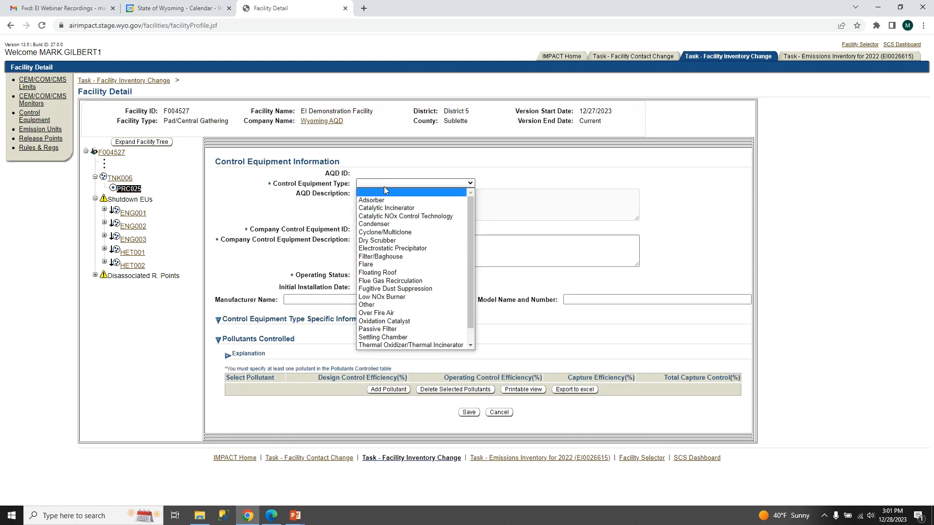
{"action": "left_click", "coordinate": [378, 265]}
Step: Describe the new control equipment as Flare and enter FLR as its company control equipment ID
{"action": "left_click", "coordinate": [481, 239]}
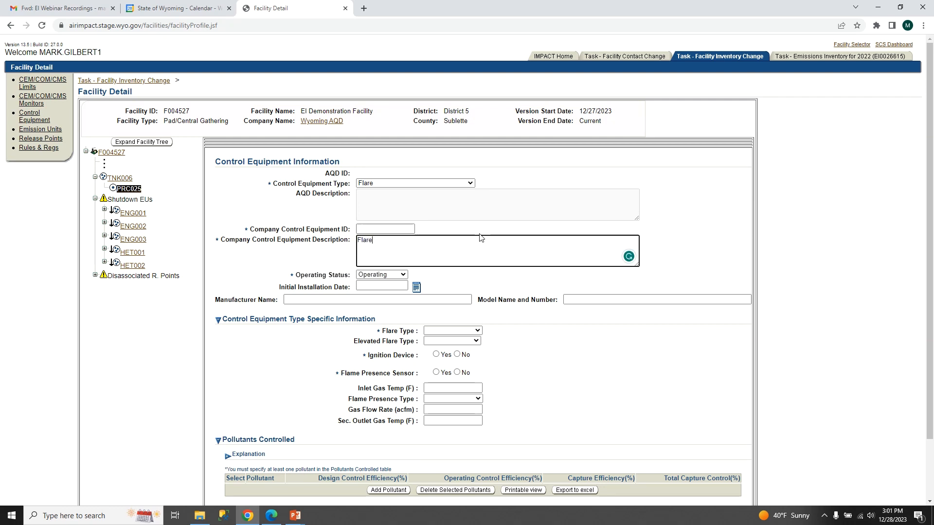
{"action": "left_click", "coordinate": [388, 230]}
{"action": "type", "text": "Fl"}
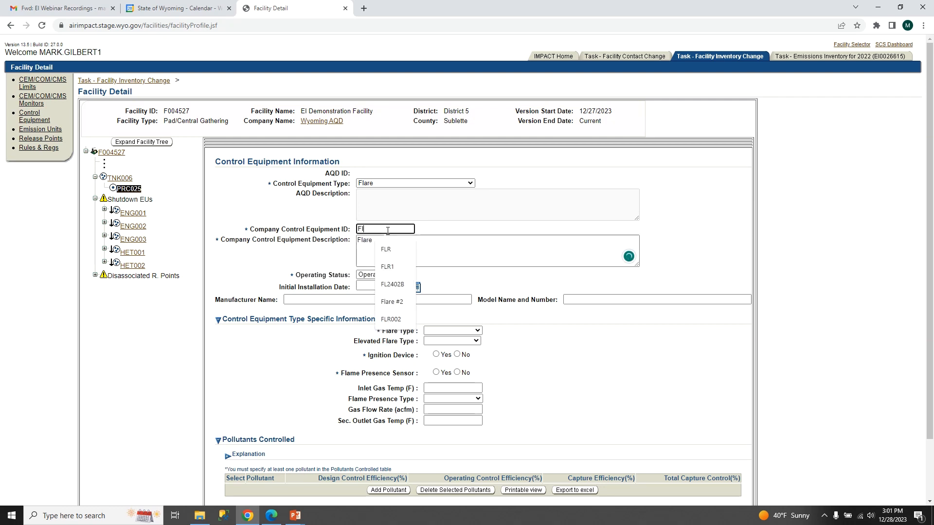
{"action": "key", "text": "BackSpace"}
{"action": "type", "text": "LR"}
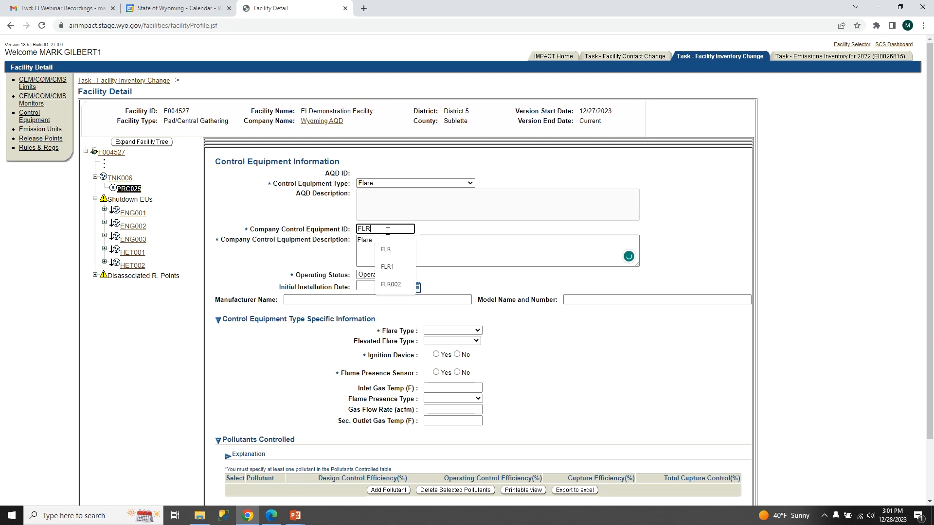
{"action": "left_click", "coordinate": [300, 322]}
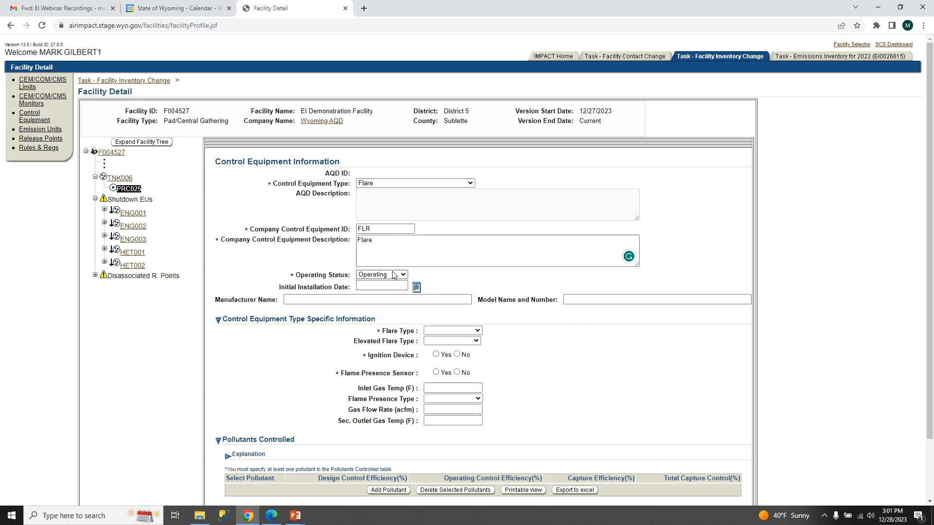
Step: Set the flare type to Elevated - Open and answer Yes for both the ignition device and the flame presence sensor
{"action": "left_click", "coordinate": [481, 333]}
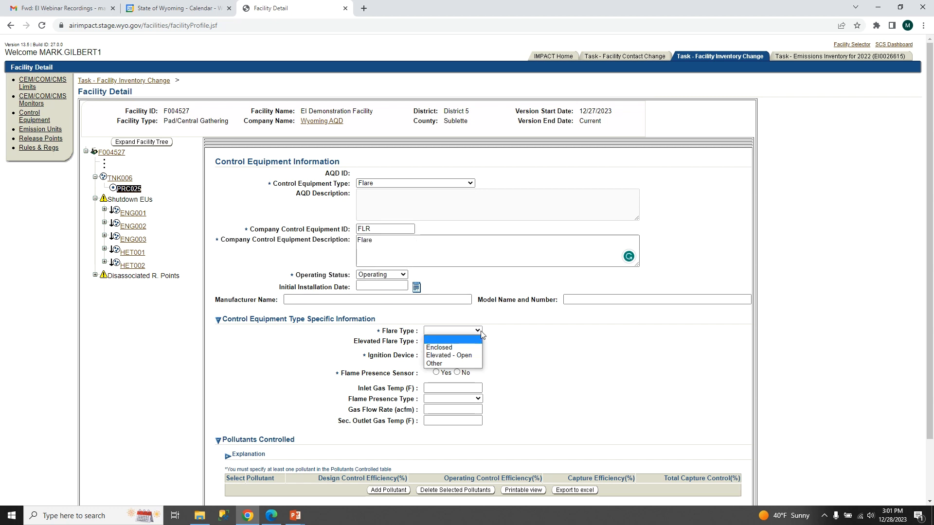
{"action": "left_click", "coordinate": [465, 355]}
{"action": "left_click", "coordinate": [437, 355]}
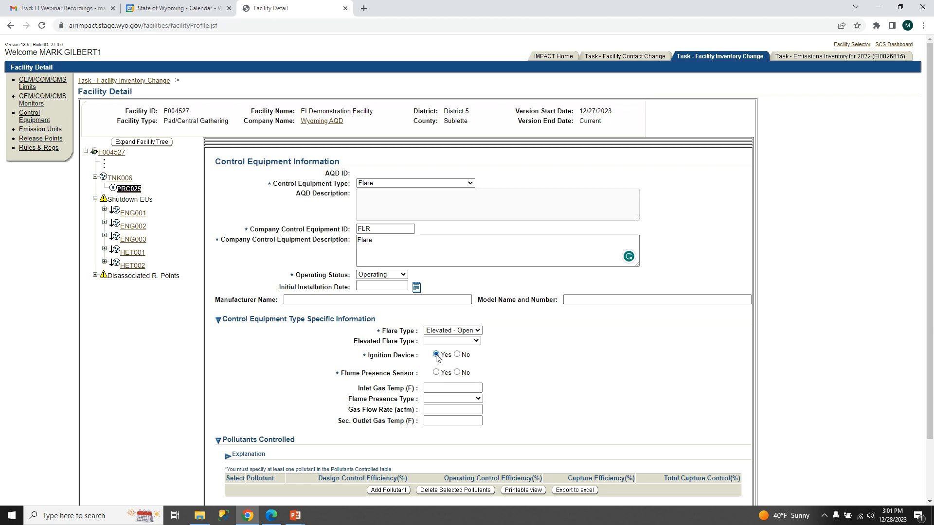
{"action": "scroll", "coordinate": [511, 364], "scroll_direction": "down", "scroll_amount": 2}
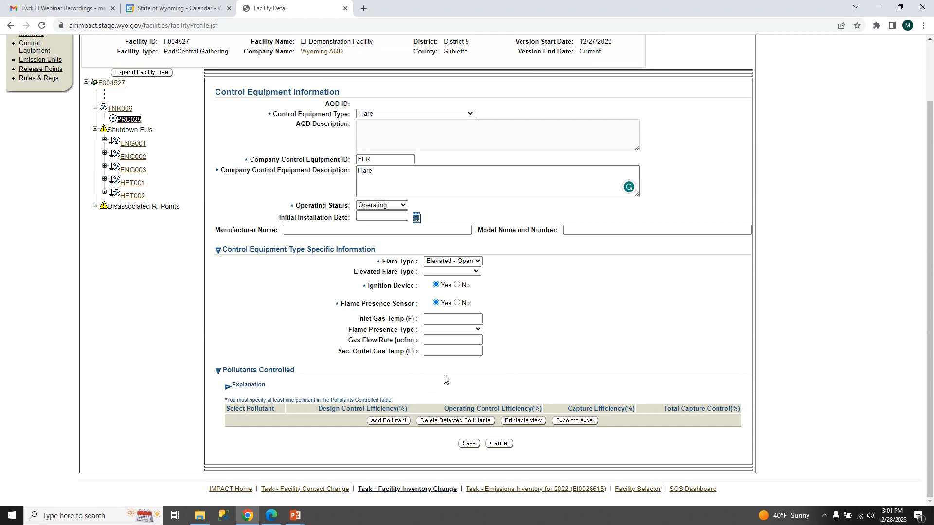
Step: Add VOC as a controlled pollutant with 98% design, 98% operating and 100% capture efficiency, and try to save the control equipment
{"action": "left_click", "coordinate": [383, 421]}
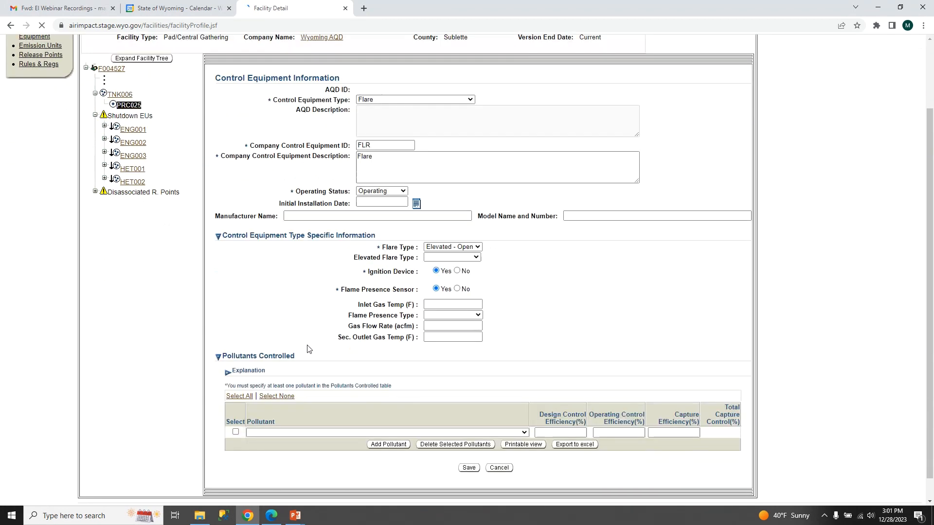
{"action": "left_click", "coordinate": [259, 409]}
{"action": "key", "text": "v"}
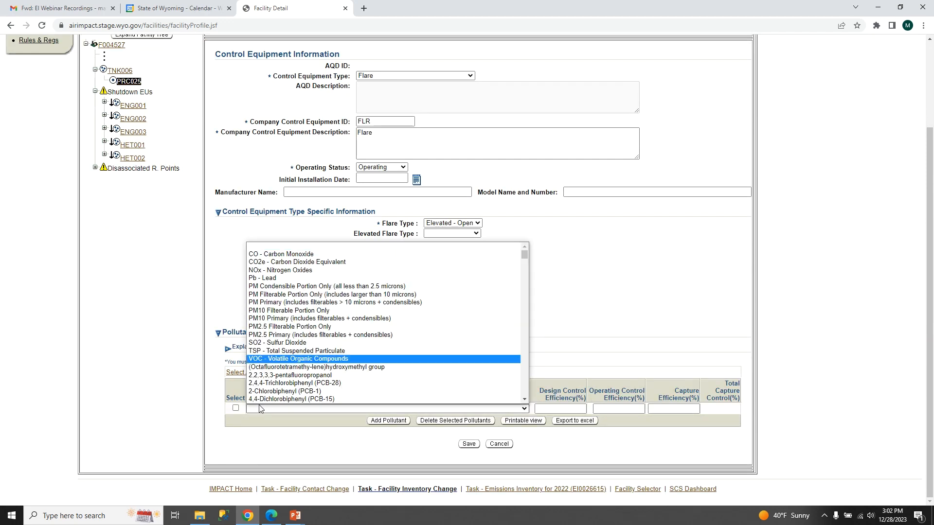
{"action": "key", "text": "Return"}
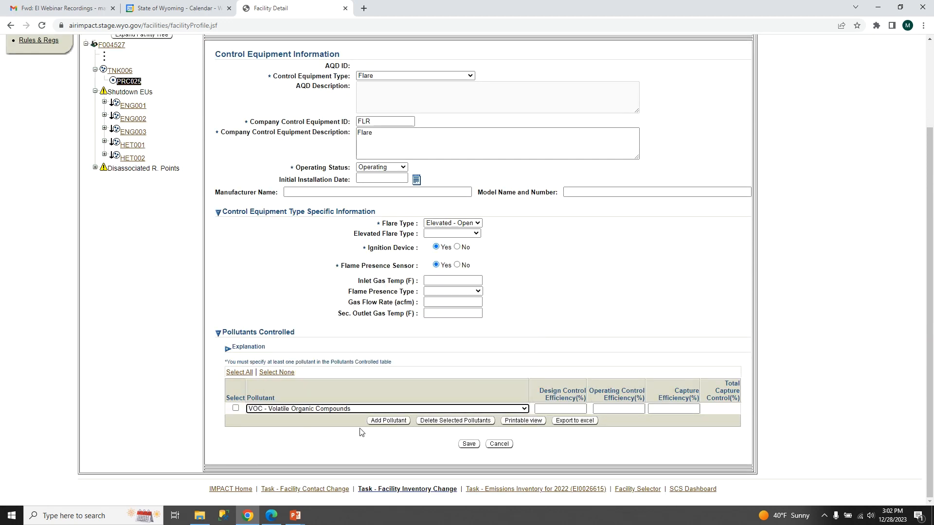
{"action": "left_click", "coordinate": [544, 408]}
{"action": "type", "text": "98"}
{"action": "left_click", "coordinate": [626, 409]}
{"action": "type", "text": "98"}
{"action": "left_click", "coordinate": [675, 416]}
{"action": "left_click", "coordinate": [673, 408]}
{"action": "type", "text": "100"}
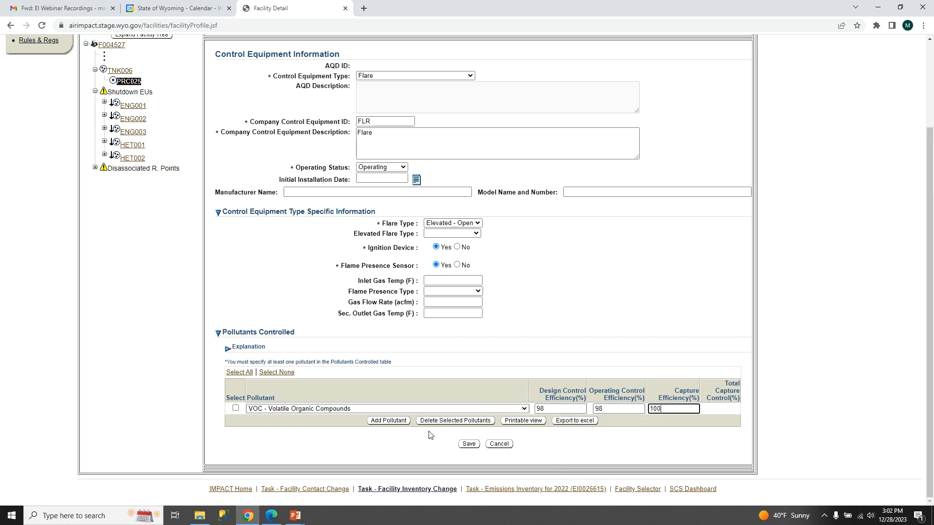
{"action": "left_click", "coordinate": [469, 444]}
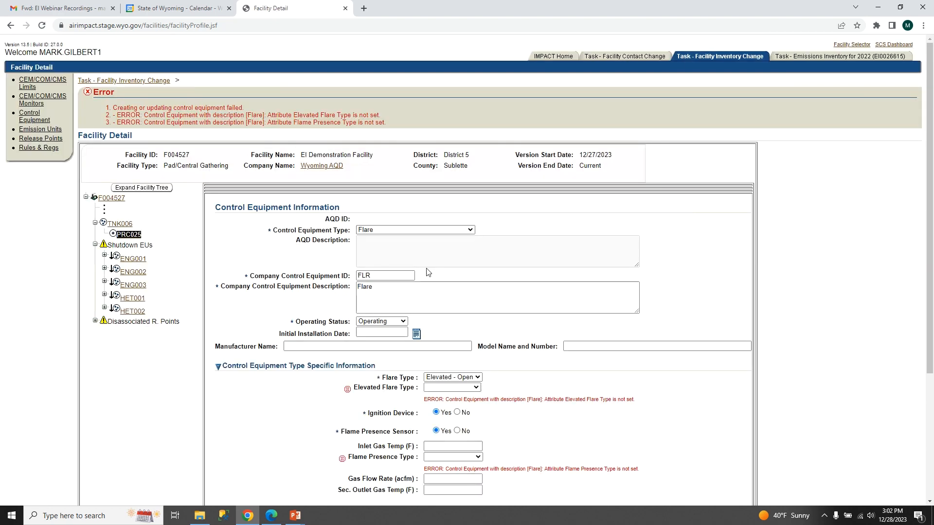
Step: Set the elevated flare type to Air-Assisted and the flame presence type to Thermocouple, and save the control equipment
{"action": "scroll", "coordinate": [428, 273], "scroll_direction": "down", "scroll_amount": 2}
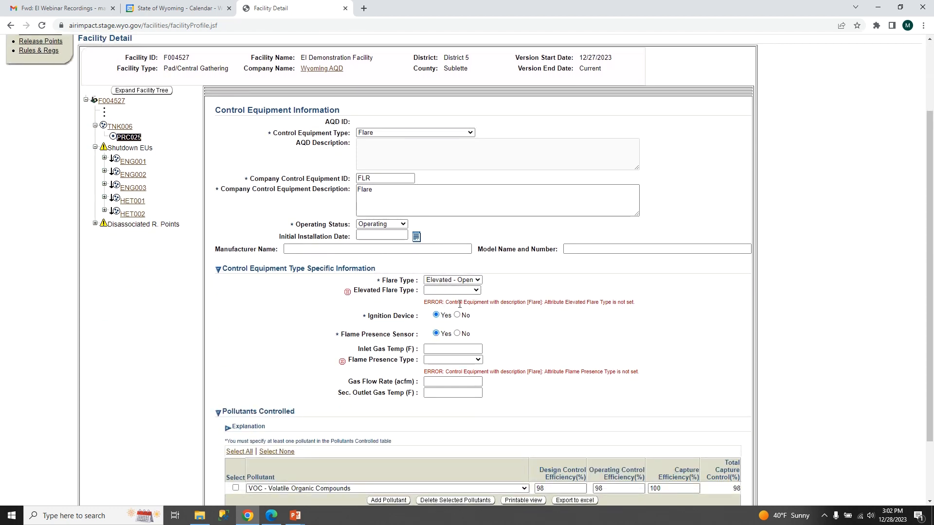
{"action": "left_click", "coordinate": [469, 292]}
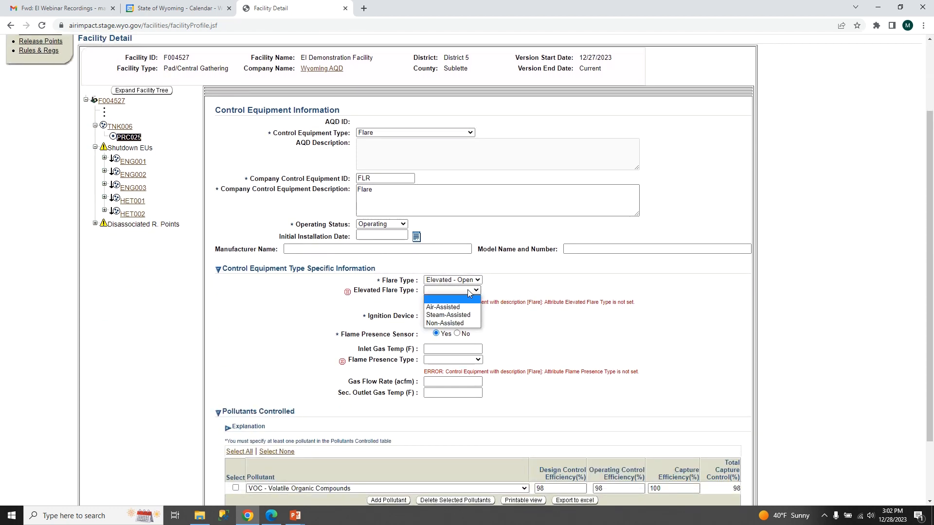
{"action": "left_click", "coordinate": [460, 308]}
{"action": "scroll", "coordinate": [456, 310], "scroll_direction": "down", "scroll_amount": 1}
{"action": "left_click", "coordinate": [454, 310]}
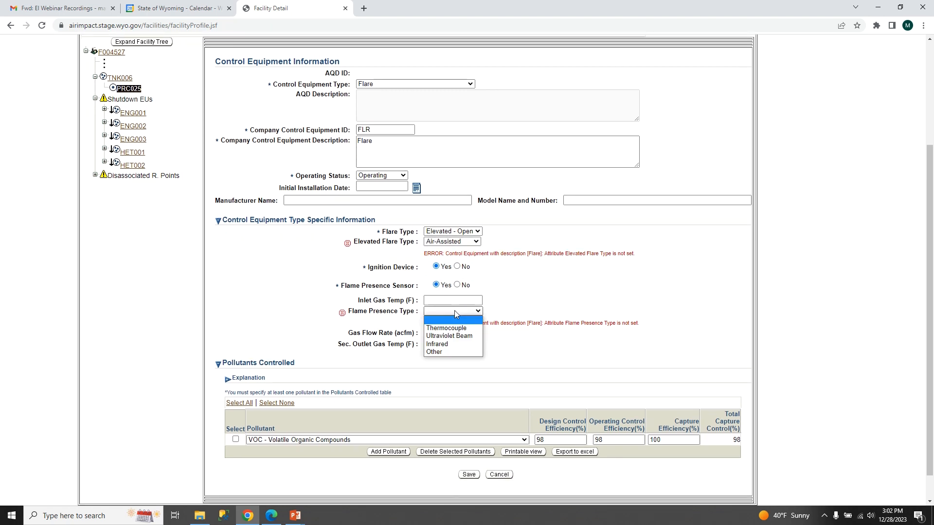
{"action": "left_click", "coordinate": [450, 328]}
{"action": "scroll", "coordinate": [493, 403], "scroll_direction": "down", "scroll_amount": 1}
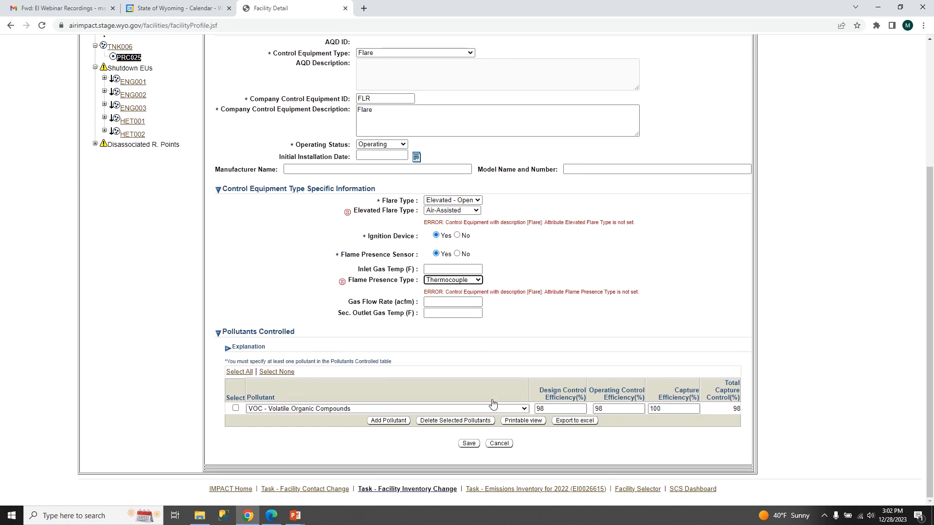
{"action": "left_click", "coordinate": [467, 444]}
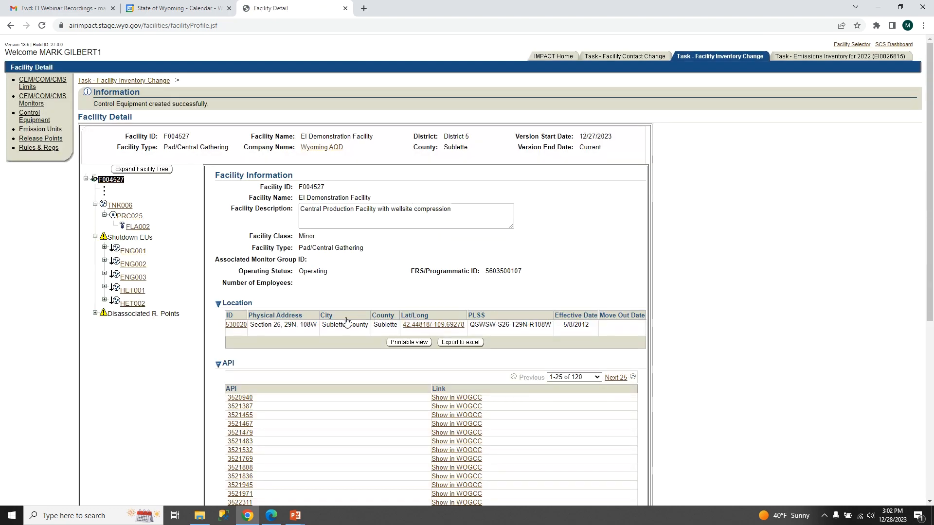
Step: Review flare control FLA002, check which release point flare unit FLR002 uses, and return to the full facility tree
{"action": "left_click", "coordinate": [138, 228]}
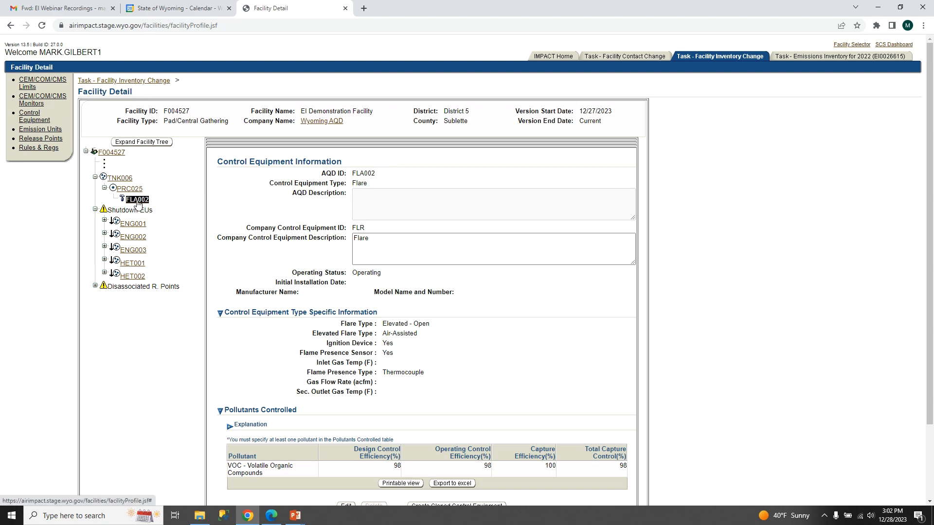
{"action": "left_click", "coordinate": [104, 167]}
{"action": "scroll", "coordinate": [116, 240], "scroll_direction": "up", "scroll_amount": 1}
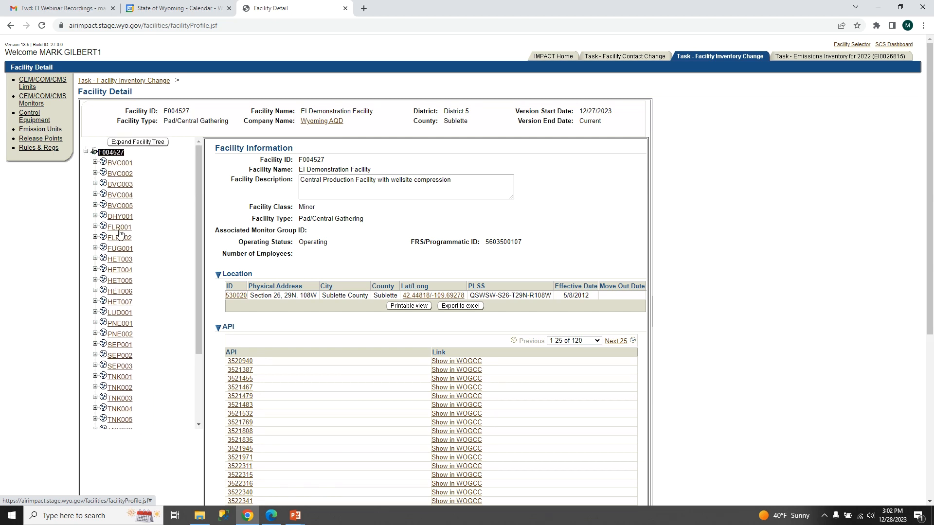
{"action": "left_click", "coordinate": [119, 239]}
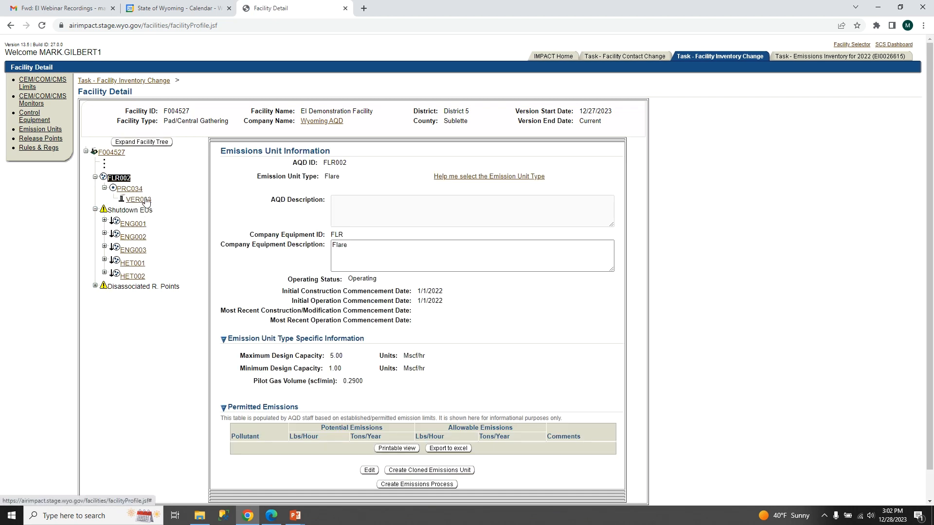
{"action": "left_click", "coordinate": [105, 167]}
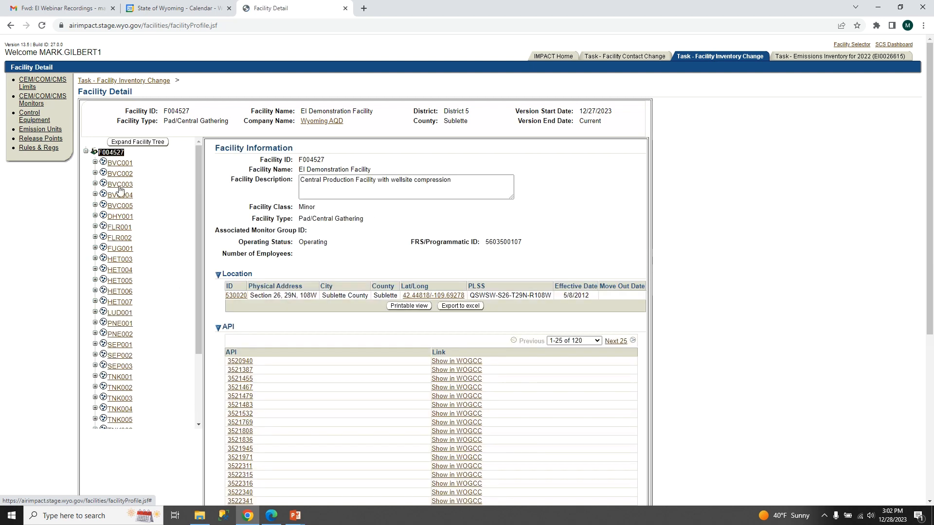
Step: Associate existing release point VER013 with flare control FLA002 under process PRC025 of tank unit TNK006 and save
{"action": "scroll", "coordinate": [132, 294], "scroll_direction": "down", "scroll_amount": 3}
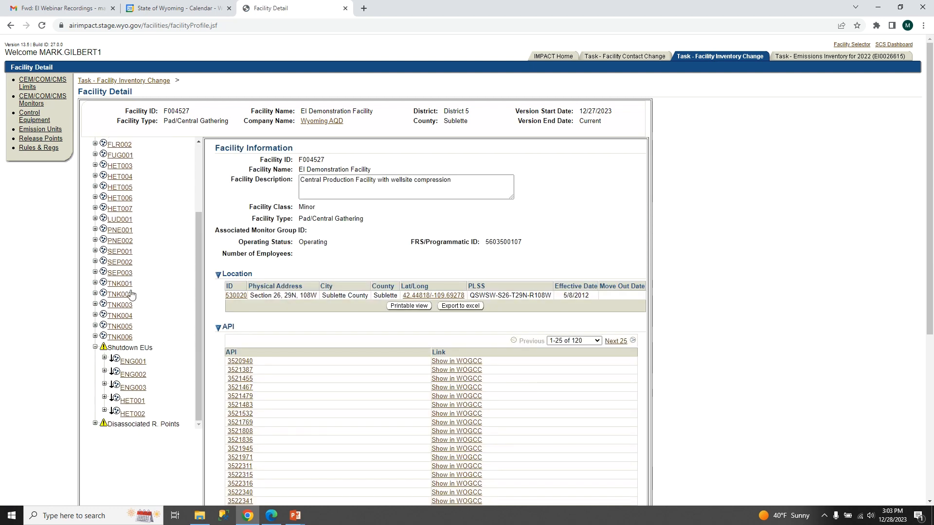
{"action": "left_click", "coordinate": [117, 338]}
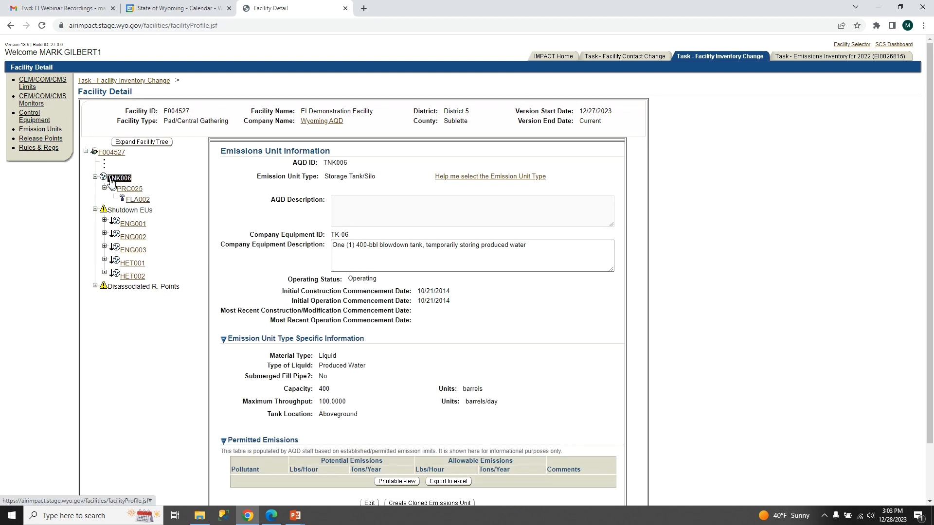
{"action": "left_click", "coordinate": [136, 200]}
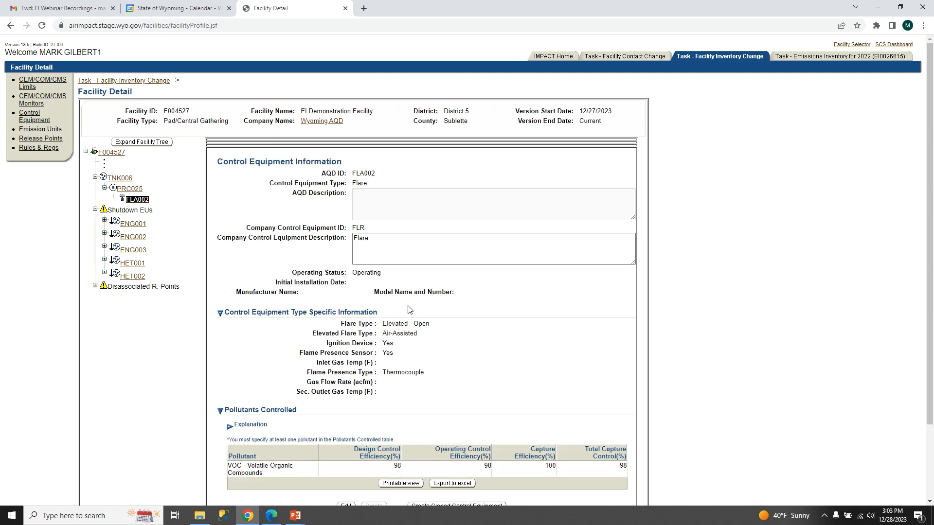
{"action": "scroll", "coordinate": [413, 321], "scroll_direction": "down", "scroll_amount": 3}
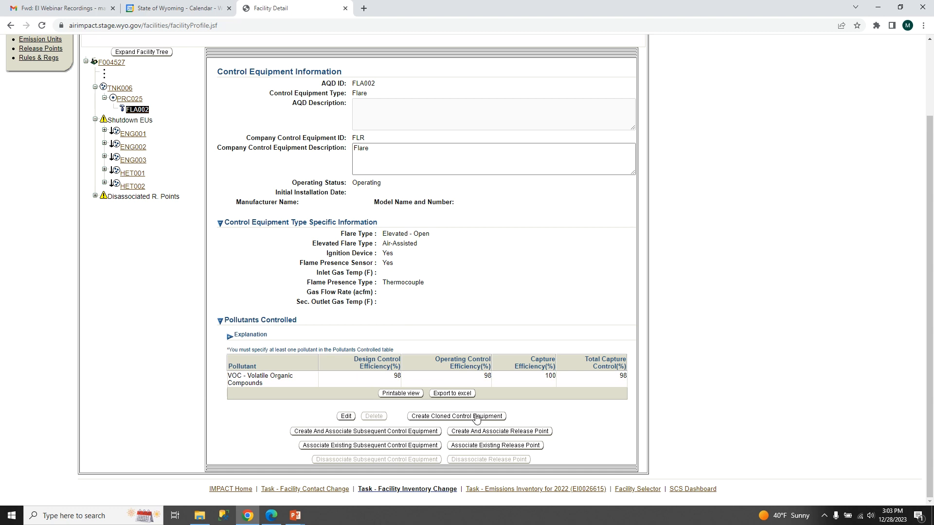
{"action": "left_click", "coordinate": [480, 448]}
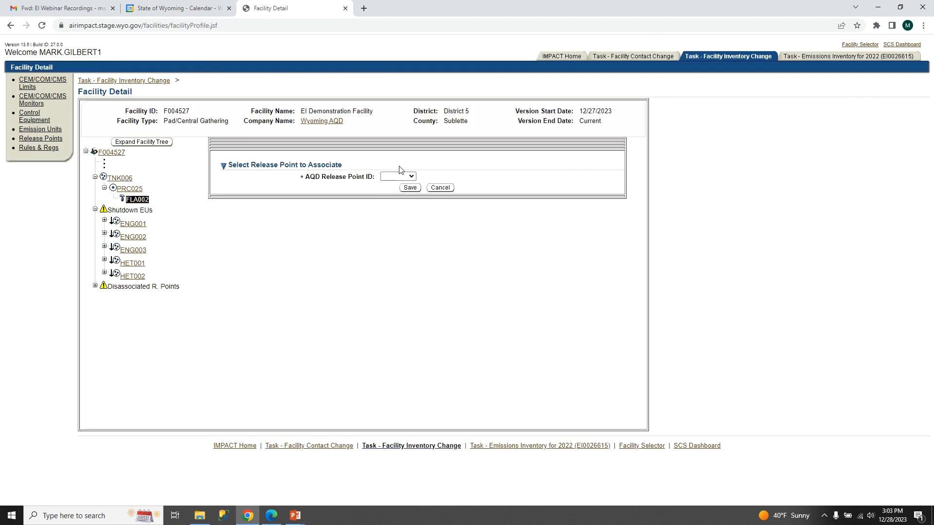
{"action": "left_click", "coordinate": [399, 176]}
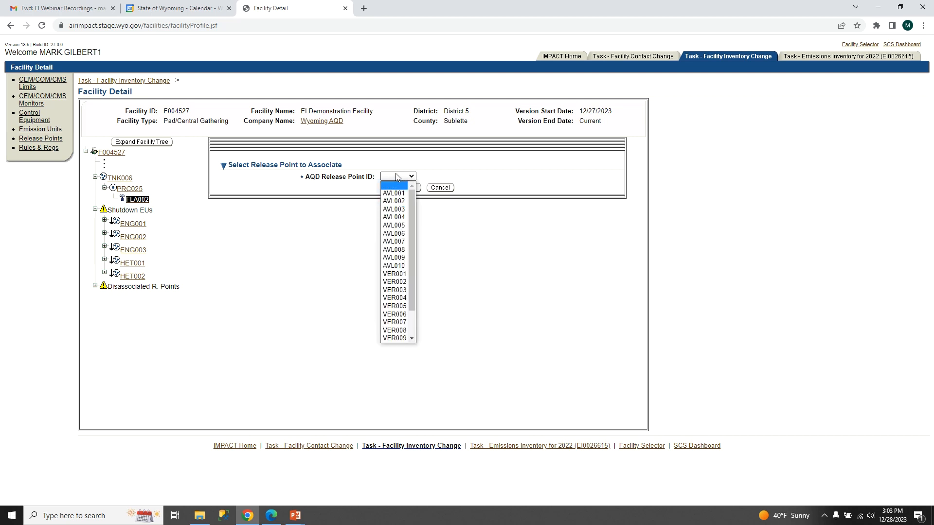
{"action": "scroll", "coordinate": [396, 253], "scroll_direction": "down", "scroll_amount": 1}
{"action": "scroll", "coordinate": [396, 256], "scroll_direction": "down", "scroll_amount": 1}
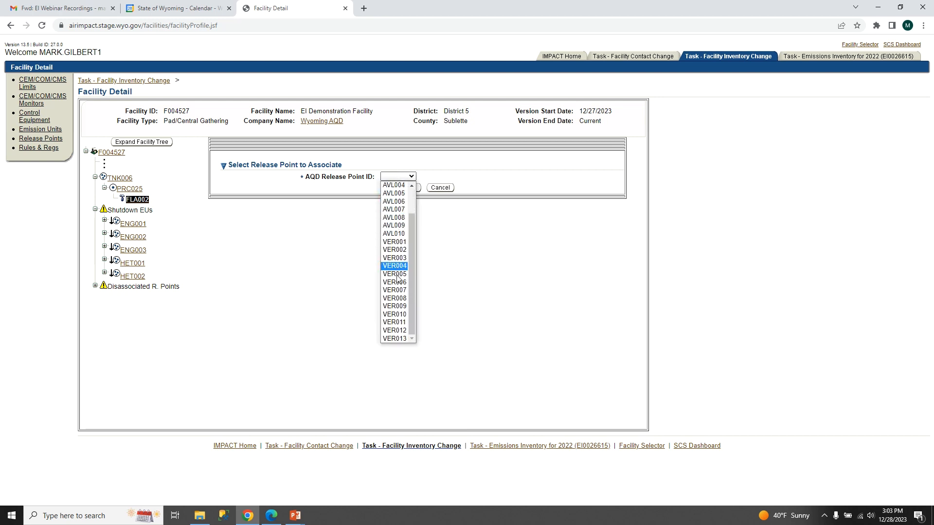
{"action": "left_click", "coordinate": [396, 338]}
{"action": "left_click", "coordinate": [412, 187]}
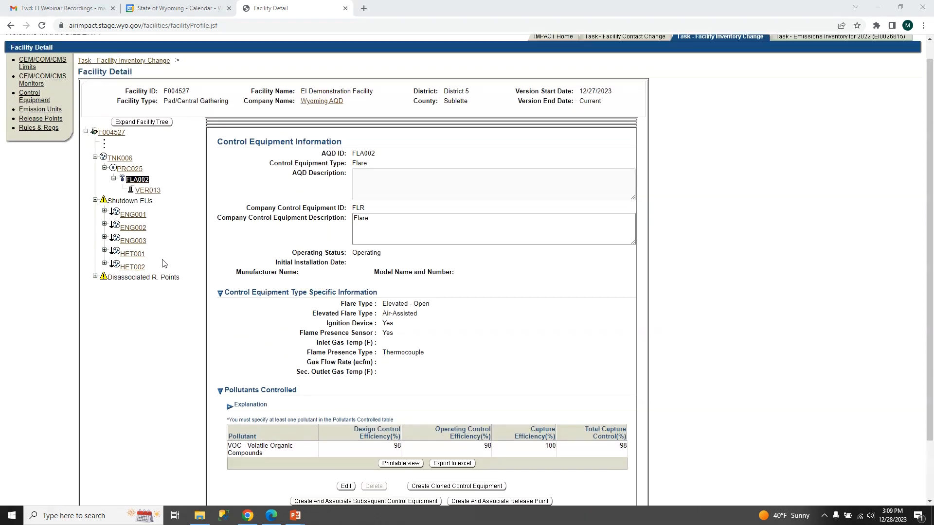
{"action": "scroll", "coordinate": [161, 263], "scroll_direction": "up", "scroll_amount": 1}
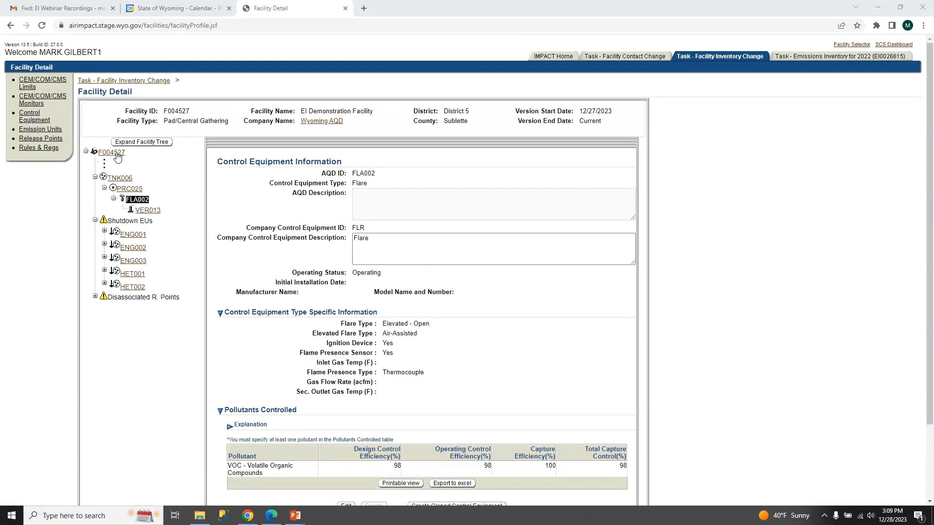
Step: Open the 2022 emissions inventory task and review its emissions unit tree, facility emissions tables, attachments and revision reason sections
{"action": "left_click", "coordinate": [112, 153]}
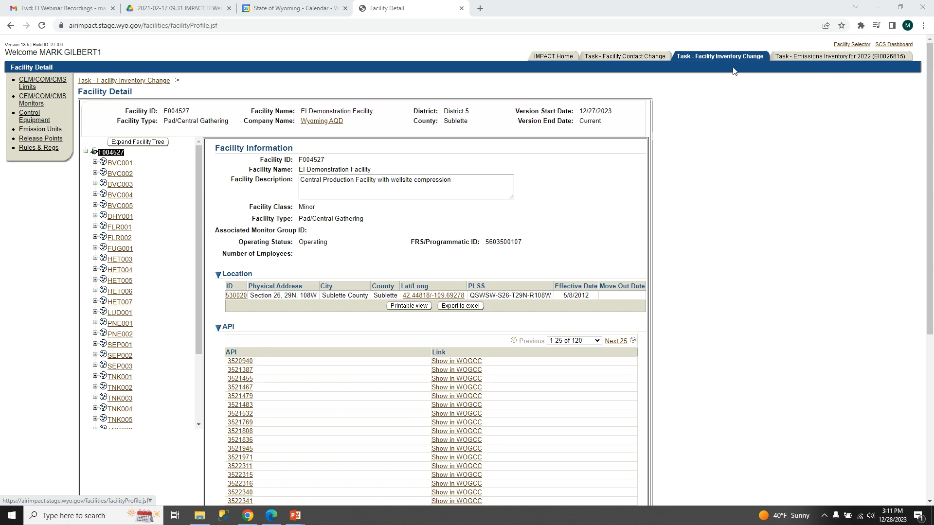
{"action": "left_click", "coordinate": [817, 57]}
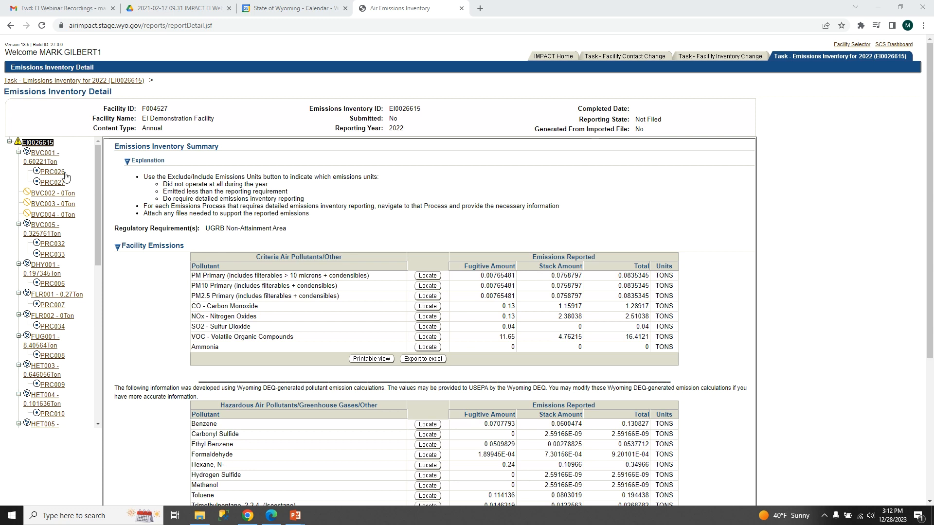
{"action": "left_click_drag", "start_coordinate": [98, 170], "coordinate": [98, 235]}
{"action": "scroll", "coordinate": [97, 236], "scroll_direction": "up", "scroll_amount": 1}
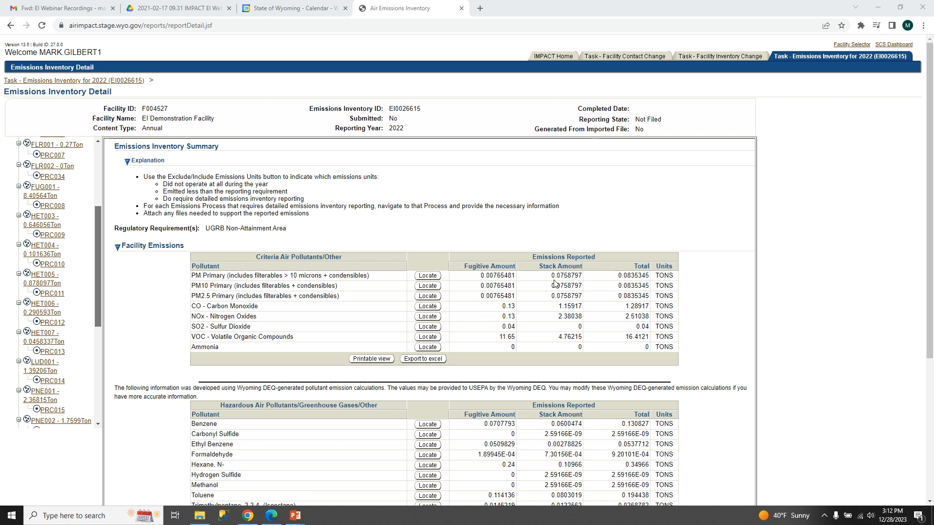
{"action": "scroll", "coordinate": [344, 242], "scroll_direction": "down", "scroll_amount": 2}
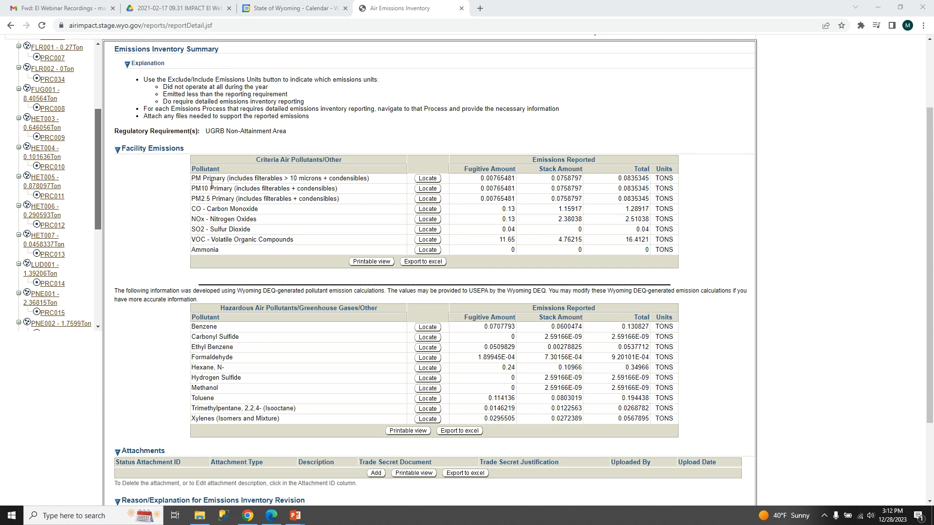
{"action": "left_click_drag", "start_coordinate": [219, 250], "coordinate": [193, 249]}
{"action": "left_click", "coordinate": [194, 250]}
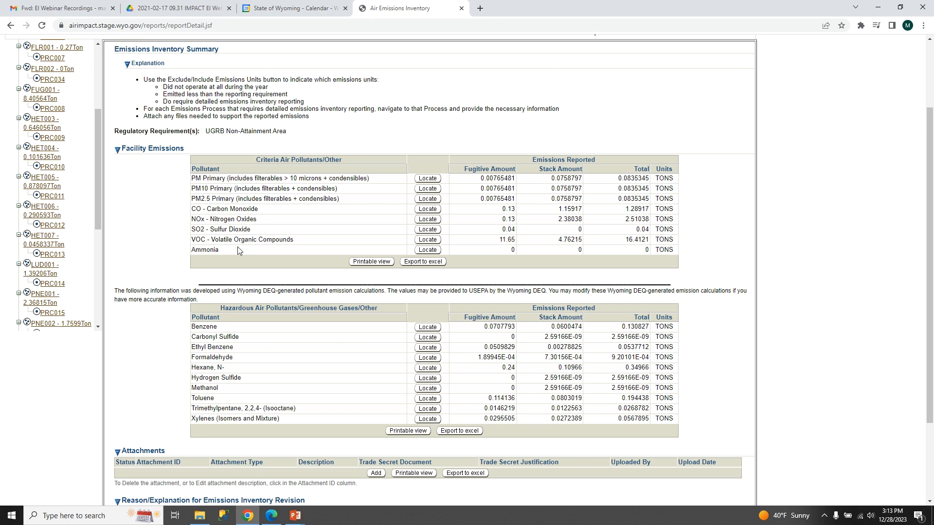
{"action": "scroll", "coordinate": [250, 207], "scroll_direction": "down", "scroll_amount": 2}
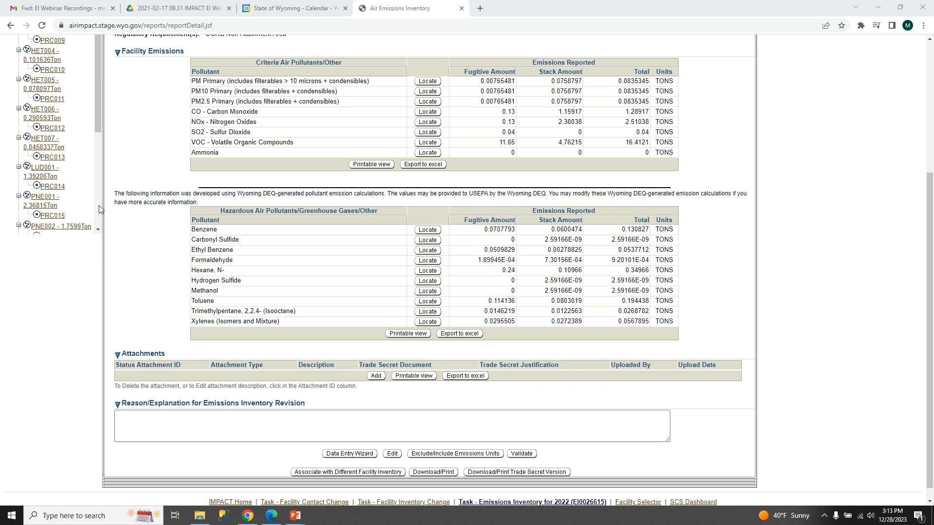
{"action": "scroll", "coordinate": [68, 210], "scroll_direction": "down", "scroll_amount": 1}
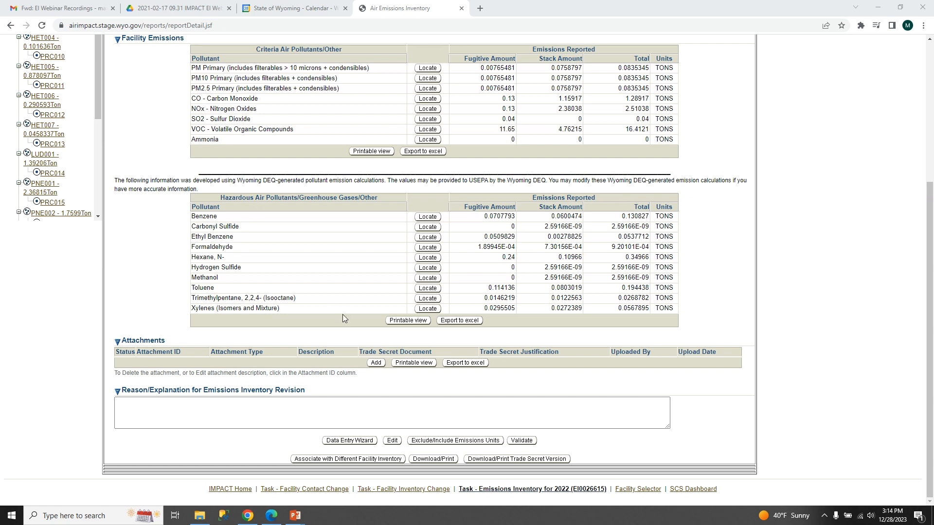
Step: Start a new emissions inventory attachment of type Calculations with the description "DHY001 calcs"
{"action": "left_click", "coordinate": [376, 363]}
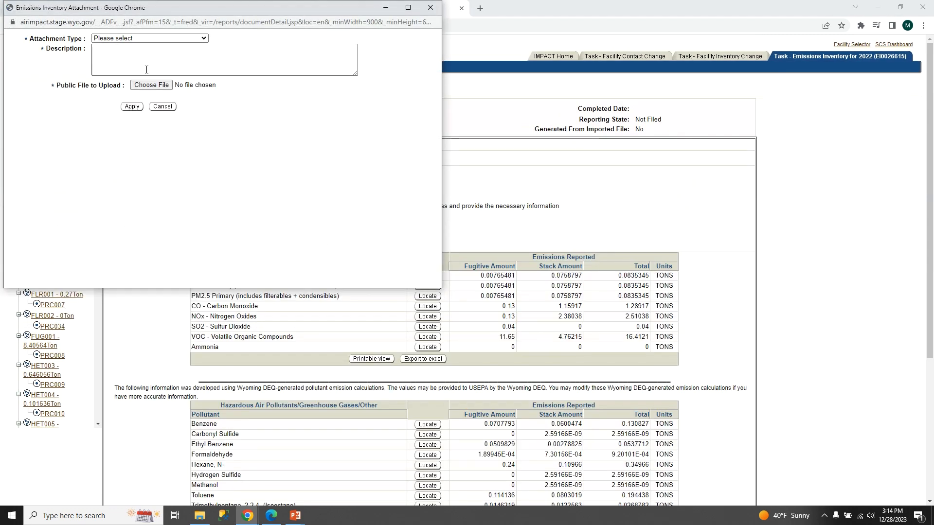
{"action": "left_click", "coordinate": [142, 37]}
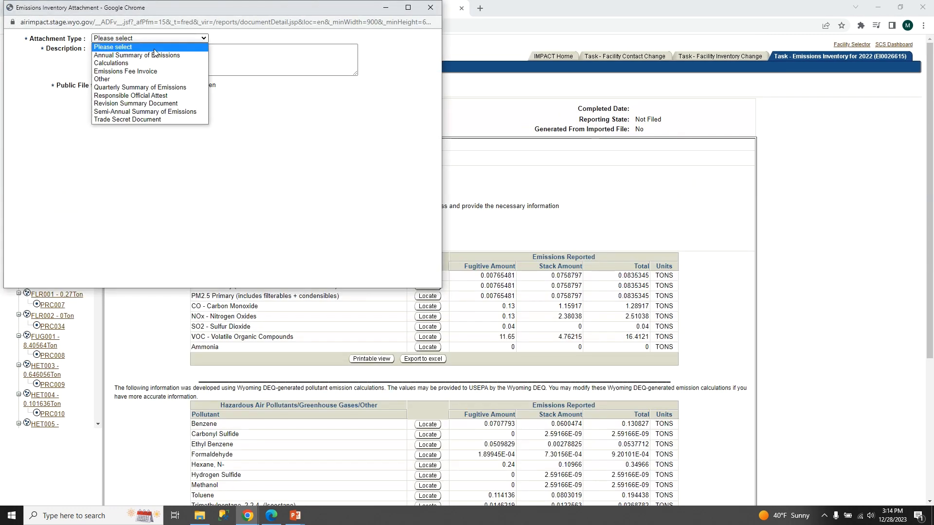
{"action": "left_click", "coordinate": [120, 62]}
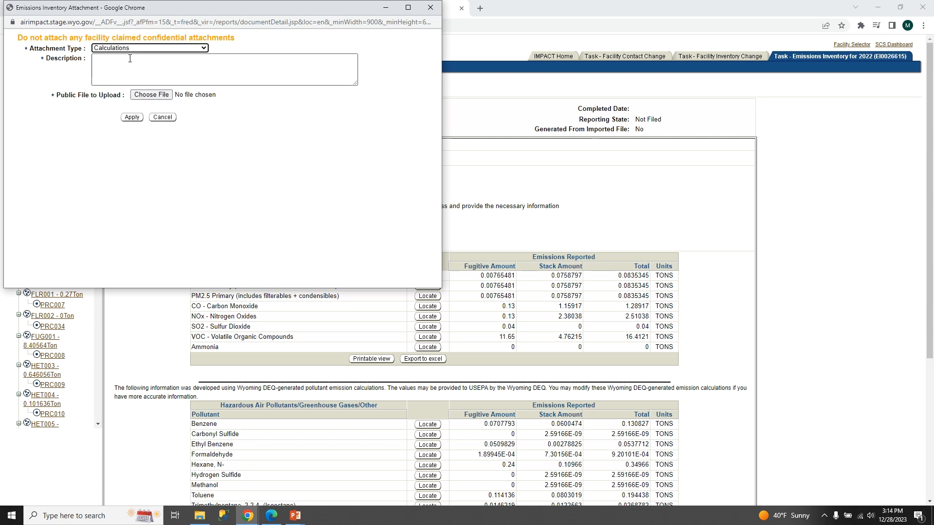
{"action": "left_click", "coordinate": [125, 60]}
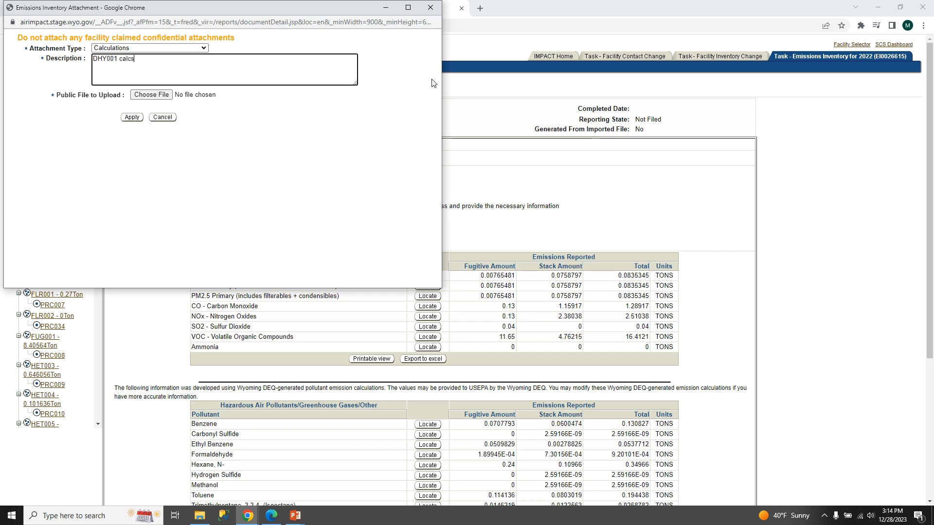
Step: Choose Assumed Default Values.xlsx from the EI Info folder as the public file to upload and apply the attachment
{"action": "left_click", "coordinate": [151, 94]}
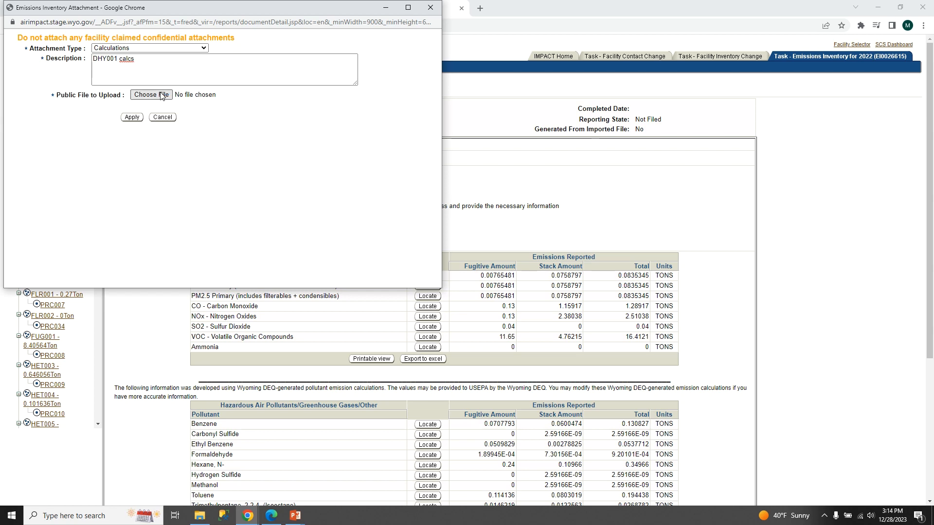
{"action": "scroll", "coordinate": [67, 117], "scroll_direction": "up", "scroll_amount": 2}
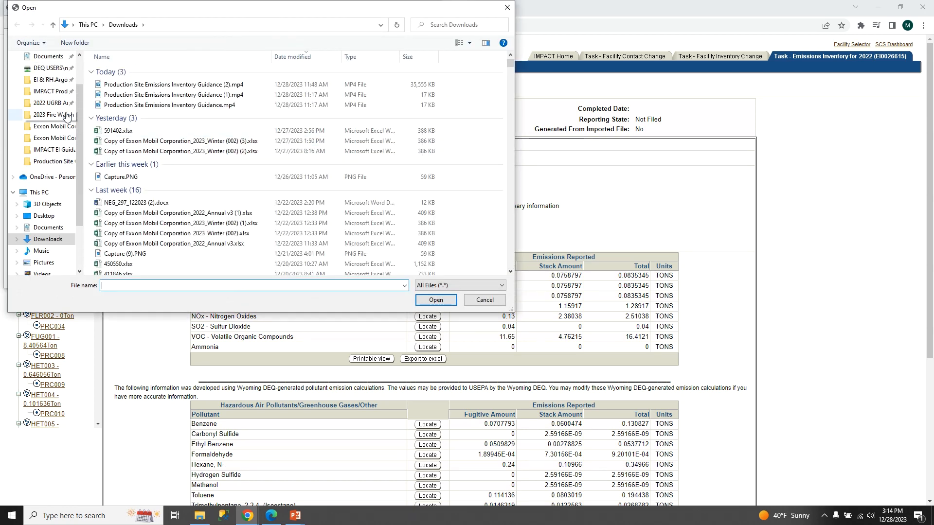
{"action": "left_click", "coordinate": [50, 111]}
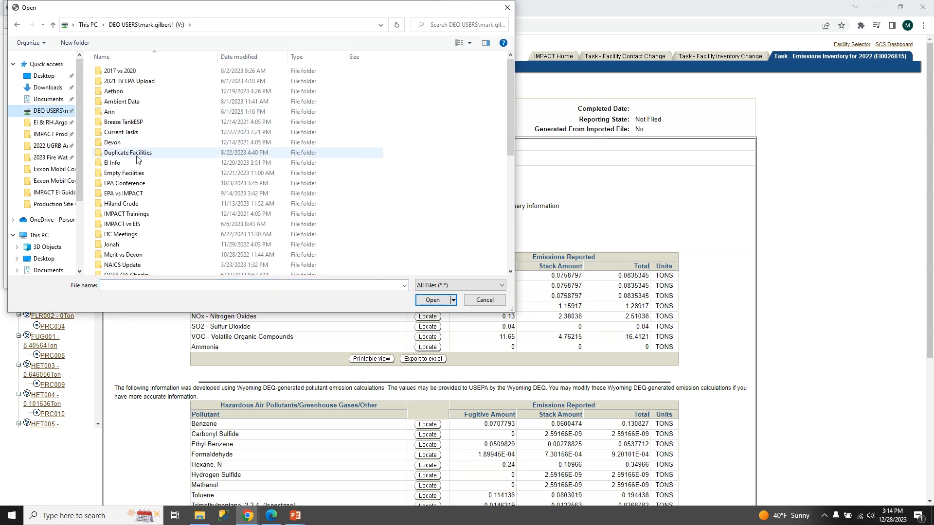
{"action": "double_click", "coordinate": [219, 194]}
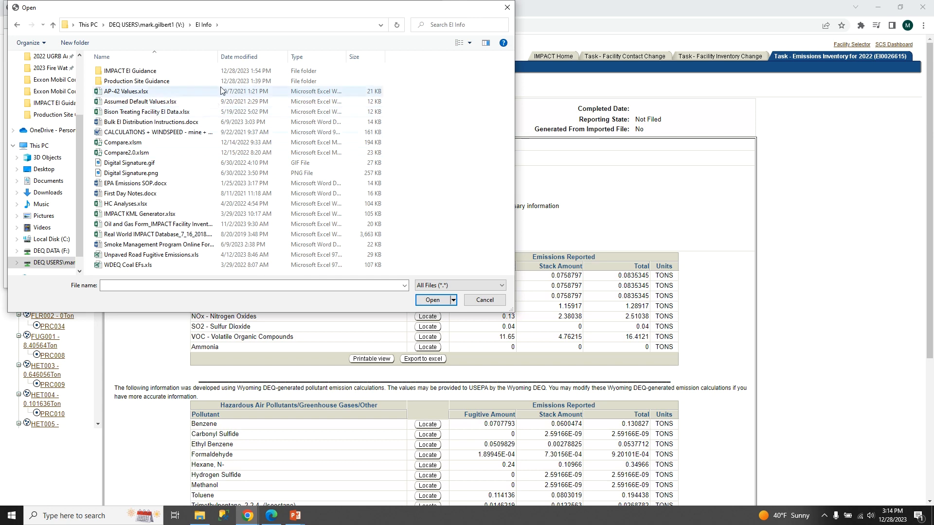
{"action": "double_click", "coordinate": [168, 102]}
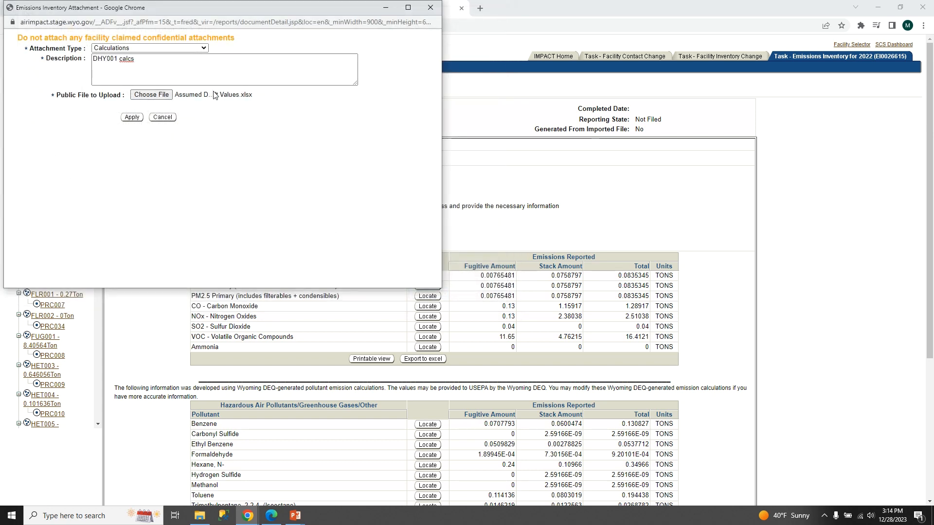
{"action": "left_click", "coordinate": [132, 119]}
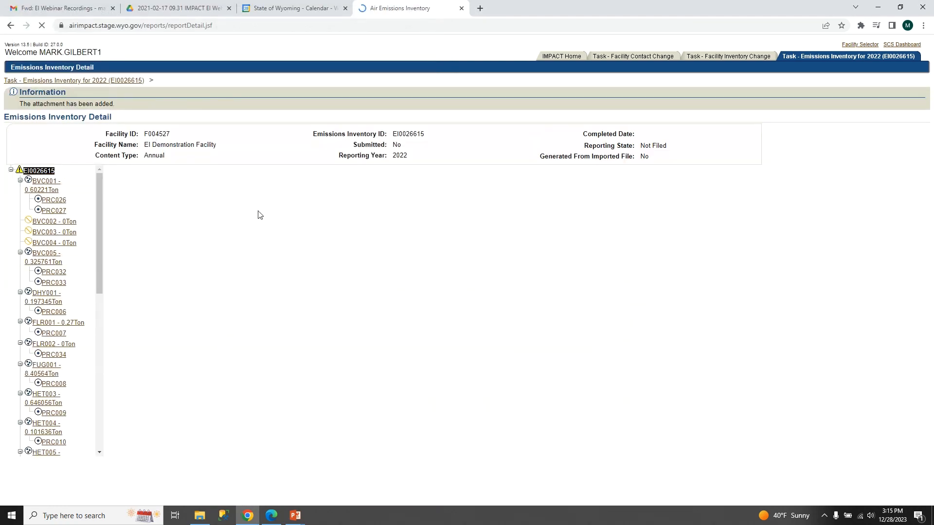
Step: Check the attachment list and the revision explanation section, and look up excluded unit BVC002 in the inventory tree
{"action": "scroll", "coordinate": [237, 356], "scroll_direction": "down", "scroll_amount": 5}
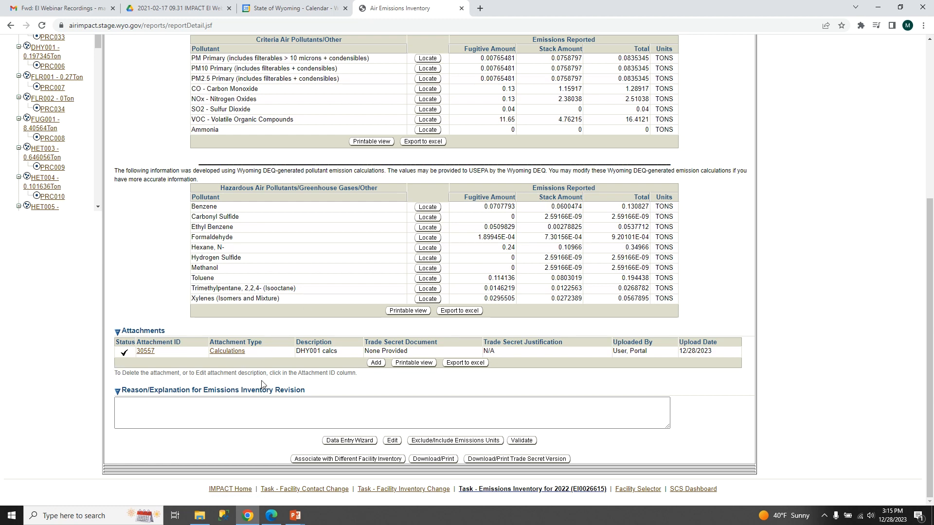
{"action": "left_click_drag", "start_coordinate": [305, 392], "coordinate": [130, 390]}
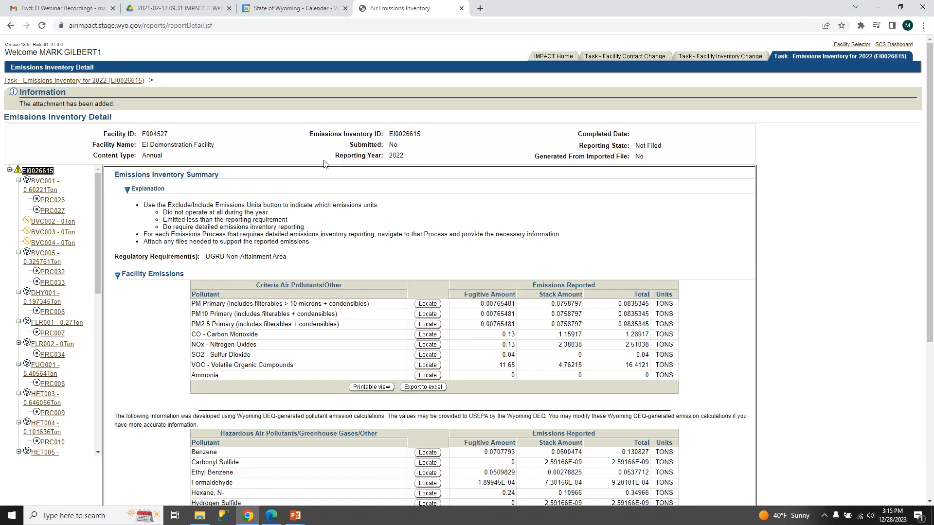
{"action": "scroll", "coordinate": [325, 164], "scroll_direction": "down", "scroll_amount": 5}
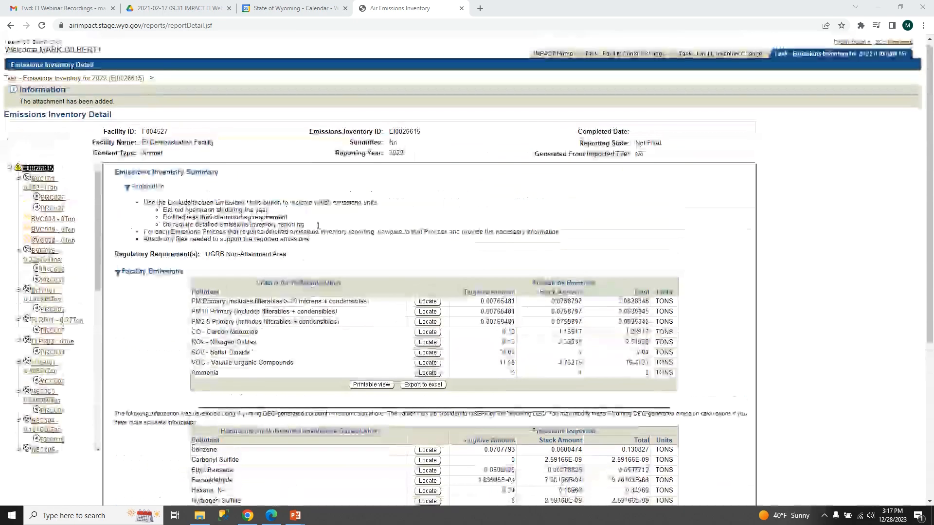
{"action": "scroll", "coordinate": [71, 74], "scroll_direction": "down", "scroll_amount": 2}
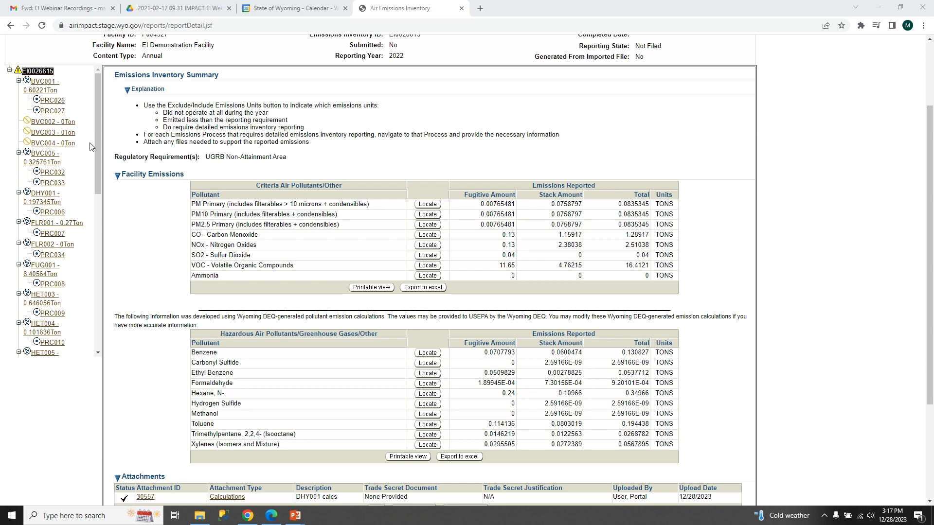
{"action": "scroll", "coordinate": [67, 87], "scroll_direction": "down", "scroll_amount": 1}
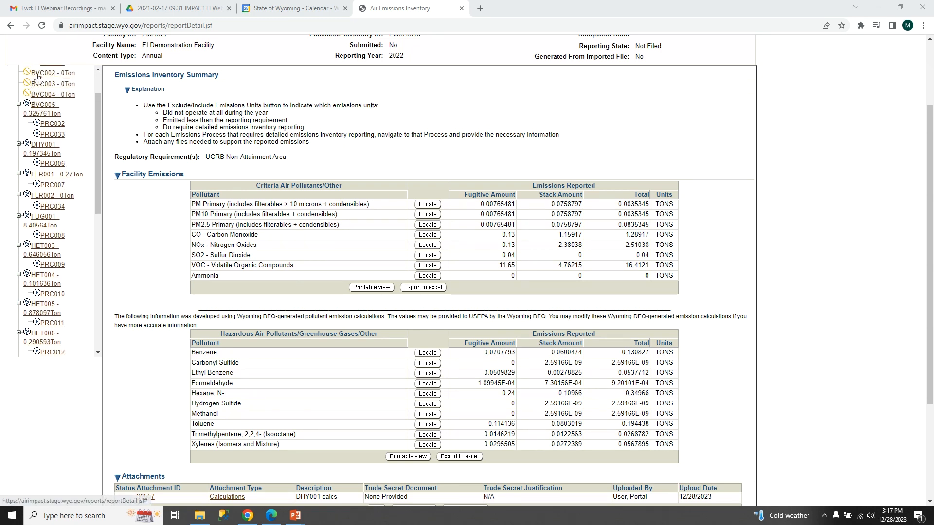
{"action": "left_click", "coordinate": [42, 74]}
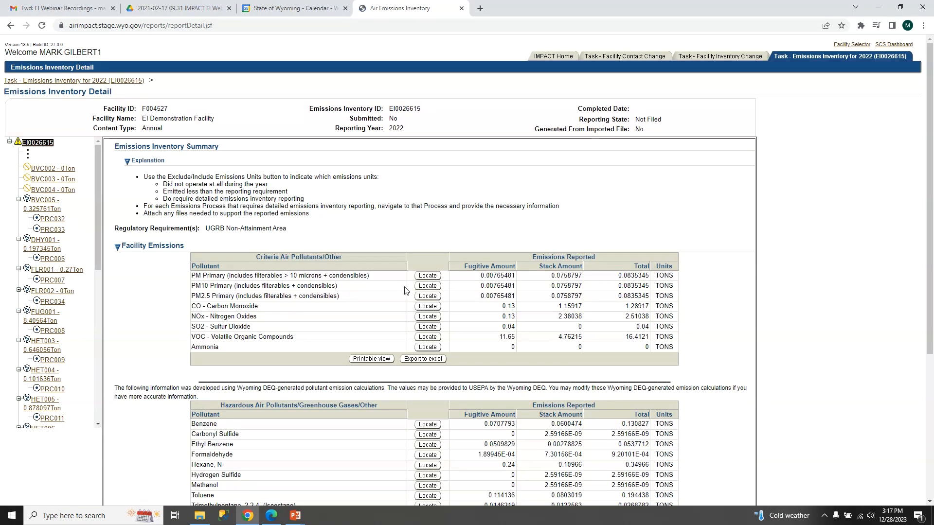
Step: Open the settings for excluding and including emissions units and review which units require detailed reporting
{"action": "scroll", "coordinate": [428, 462], "scroll_direction": "down", "scroll_amount": 5}
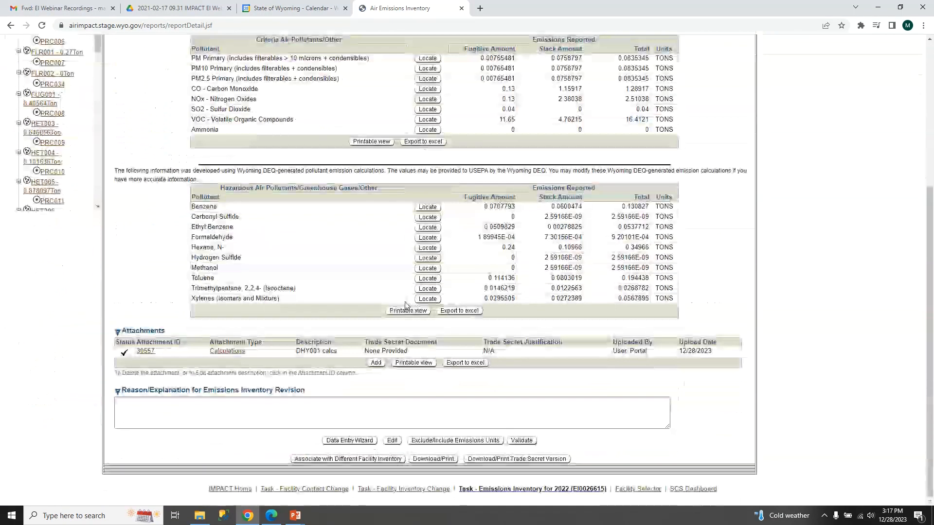
{"action": "left_click", "coordinate": [445, 441]}
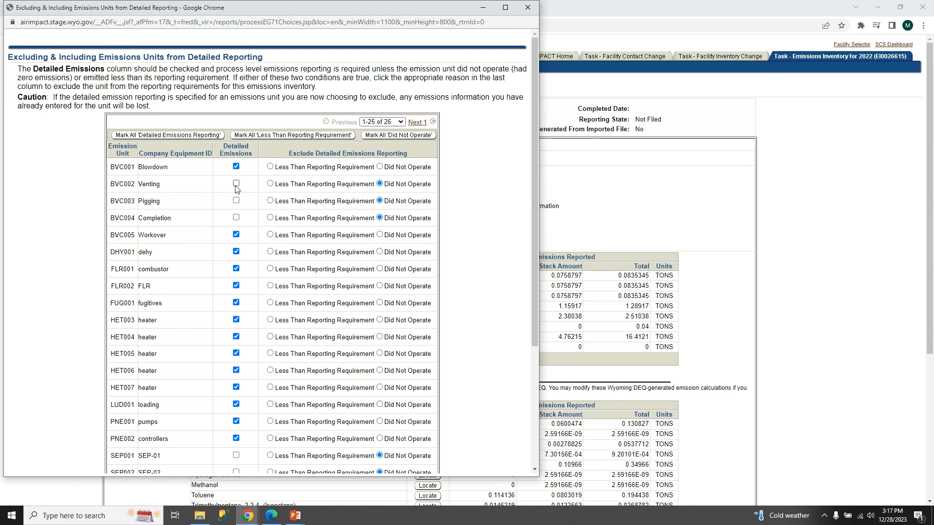
{"action": "scroll", "coordinate": [246, 146], "scroll_direction": "down", "scroll_amount": 3}
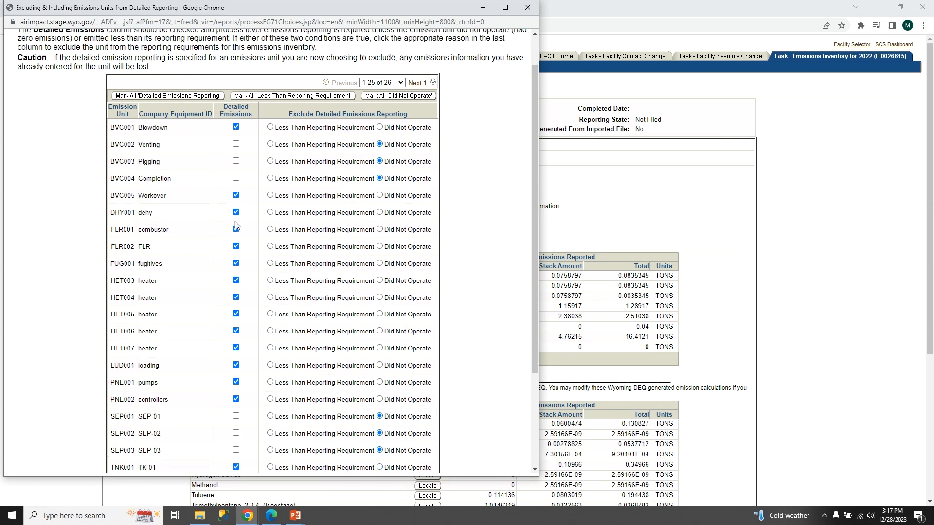
{"action": "scroll", "coordinate": [253, 129], "scroll_direction": "up", "scroll_amount": 2}
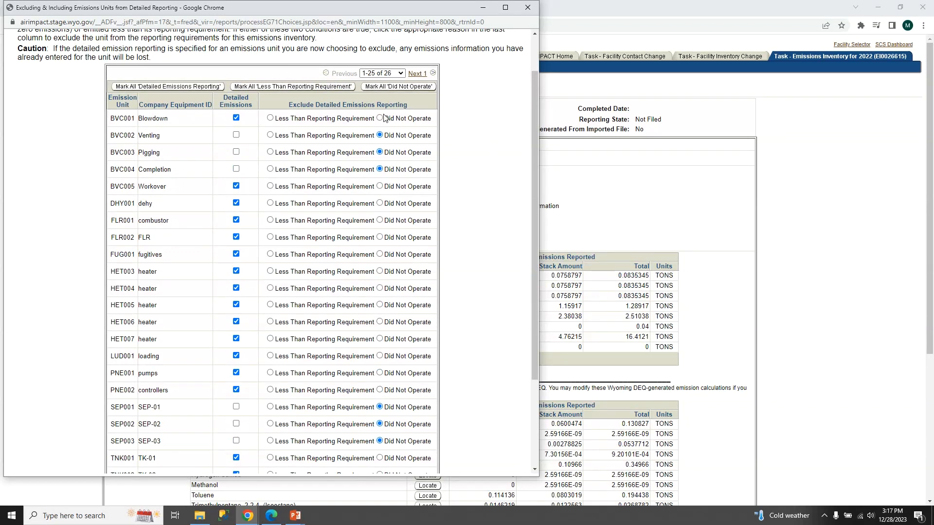
Step: Try excluding workover unit BVC005 from detailed reporting as Did Not Operate, and restore its Detailed Emissions selection
{"action": "left_click", "coordinate": [237, 188]}
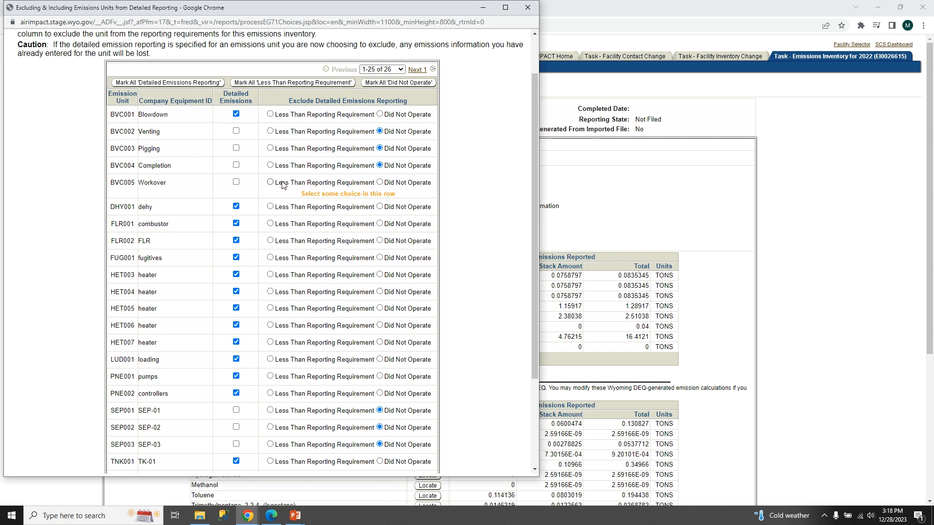
{"action": "left_click", "coordinate": [380, 183]}
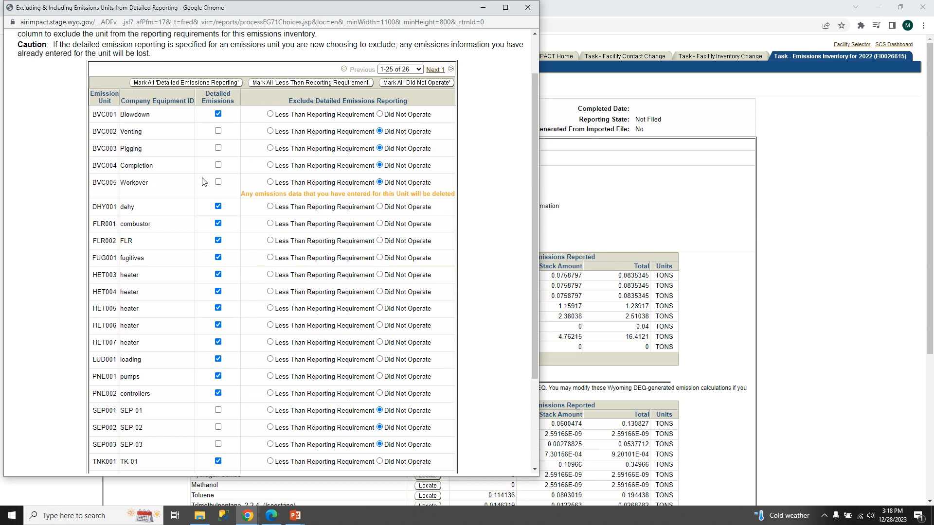
{"action": "left_click", "coordinate": [218, 182]}
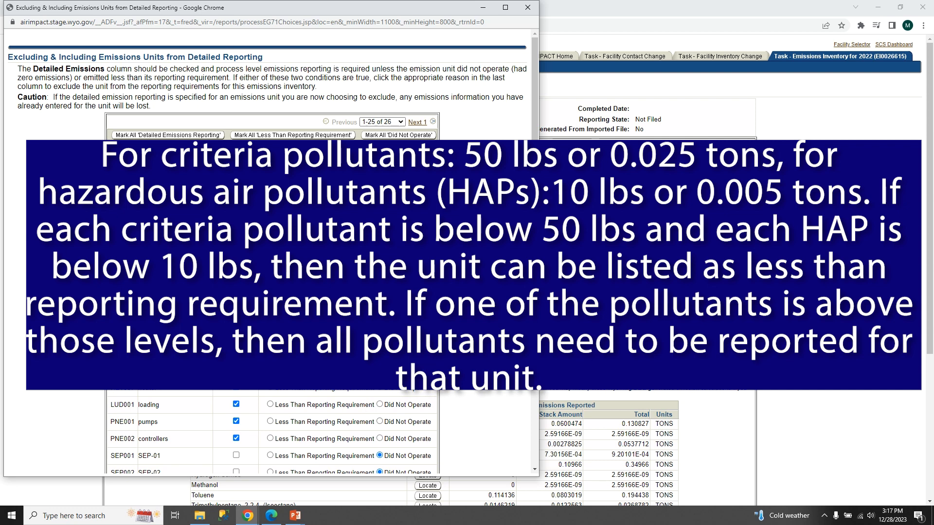
Step: Show all 26 emissions units in one list and review their detailed reporting and exclusion selections through TNK006
{"action": "scroll", "coordinate": [351, 115], "scroll_direction": "down", "scroll_amount": 2}
{"action": "scroll", "coordinate": [351, 114], "scroll_direction": "up", "scroll_amount": 1}
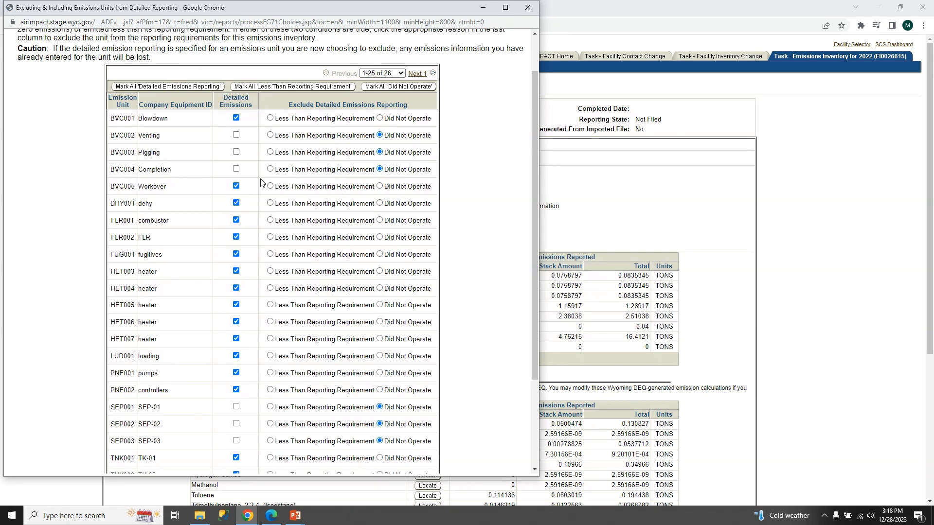
{"action": "scroll", "coordinate": [292, 189], "scroll_direction": "down", "scroll_amount": 3}
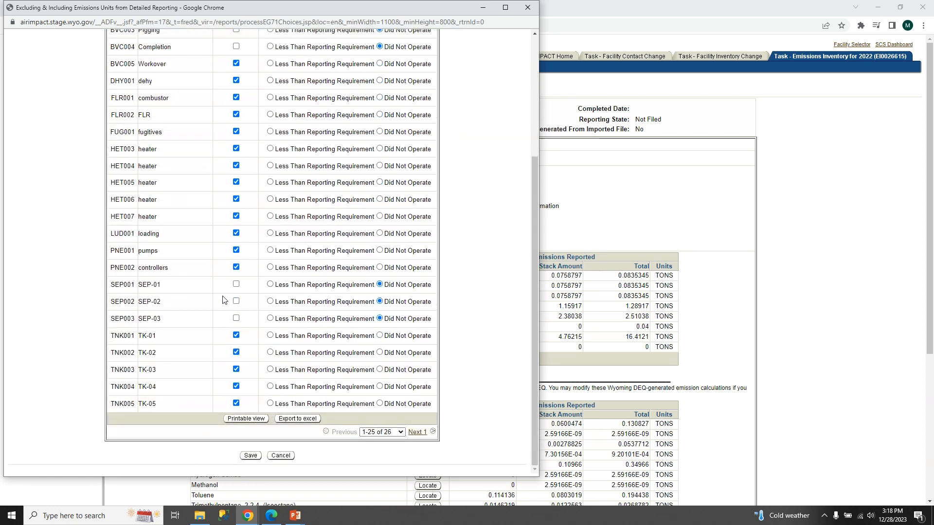
{"action": "left_click", "coordinate": [255, 457]}
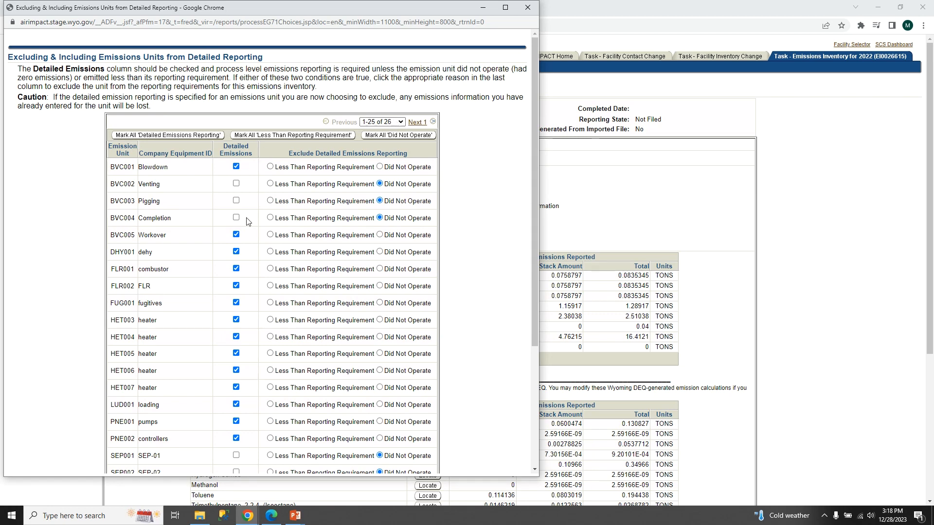
{"action": "scroll", "coordinate": [248, 219], "scroll_direction": "down", "scroll_amount": 3}
{"action": "scroll", "coordinate": [214, 316], "scroll_direction": "up", "scroll_amount": 3}
{"action": "left_click", "coordinate": [386, 121]}
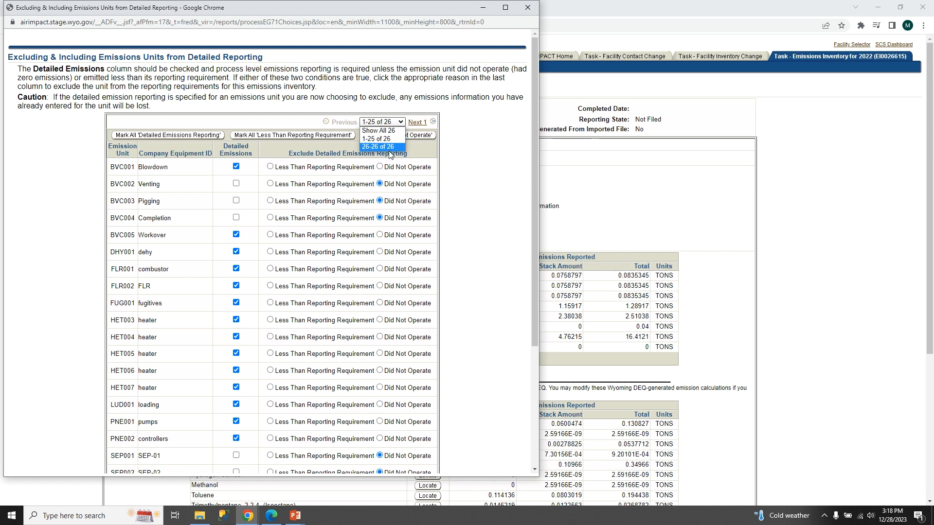
{"action": "left_click", "coordinate": [378, 130]}
{"action": "scroll", "coordinate": [227, 229], "scroll_direction": "down", "scroll_amount": 4}
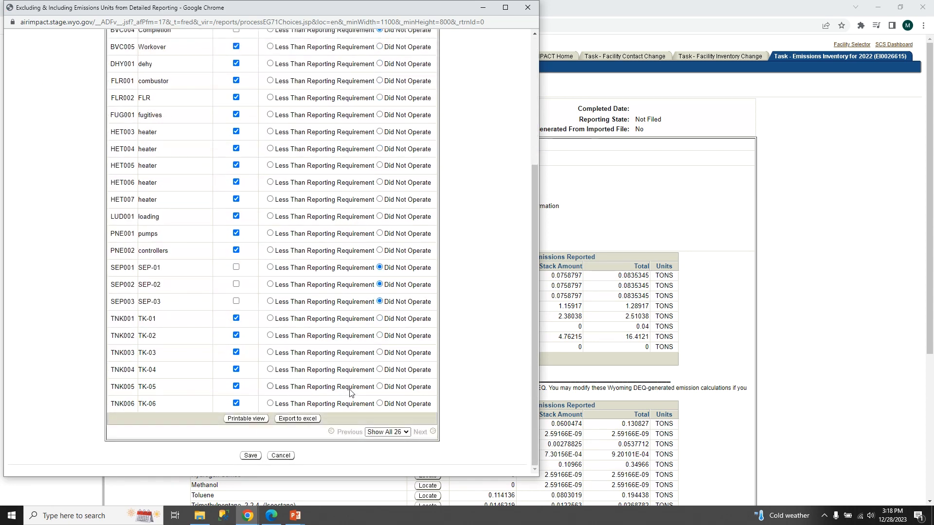
Step: Recheck the detailed reporting and exclusion selections for all emissions units and save them
{"action": "scroll", "coordinate": [313, 315], "scroll_direction": "up", "scroll_amount": 6}
{"action": "scroll", "coordinate": [303, 97], "scroll_direction": "down", "scroll_amount": 6}
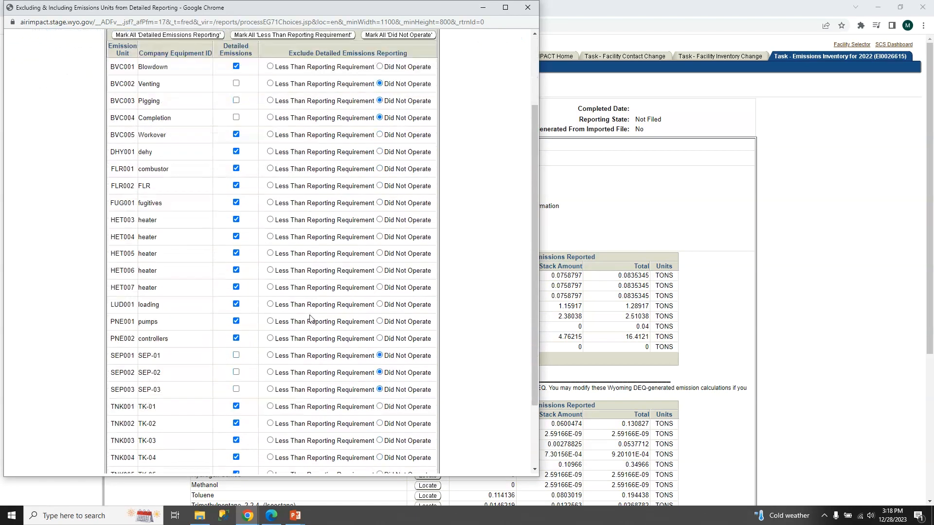
{"action": "left_click", "coordinate": [251, 456]}
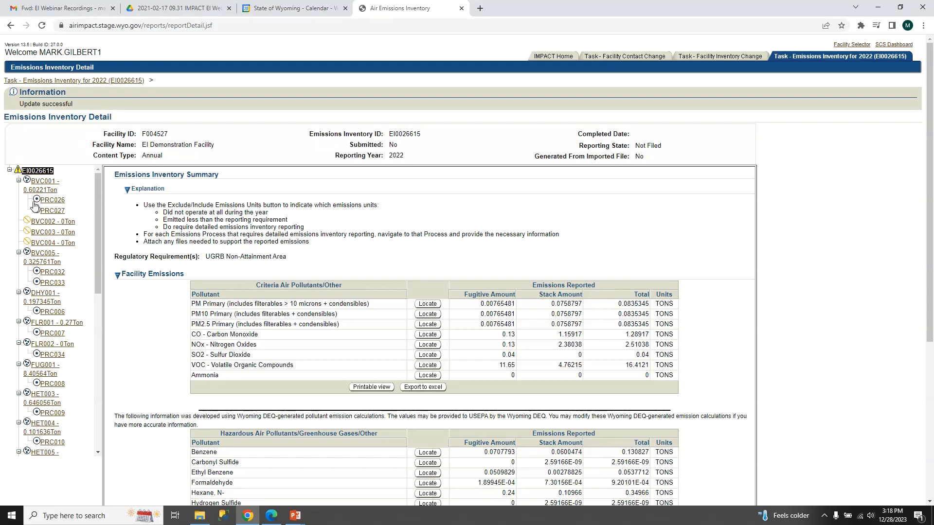
Step: Review the facility emissions tables, attachments and revision explanation section of the emissions inventory summary
{"action": "scroll", "coordinate": [146, 195], "scroll_direction": "down", "scroll_amount": 4}
{"action": "scroll", "coordinate": [146, 197], "scroll_direction": "up", "scroll_amount": 2}
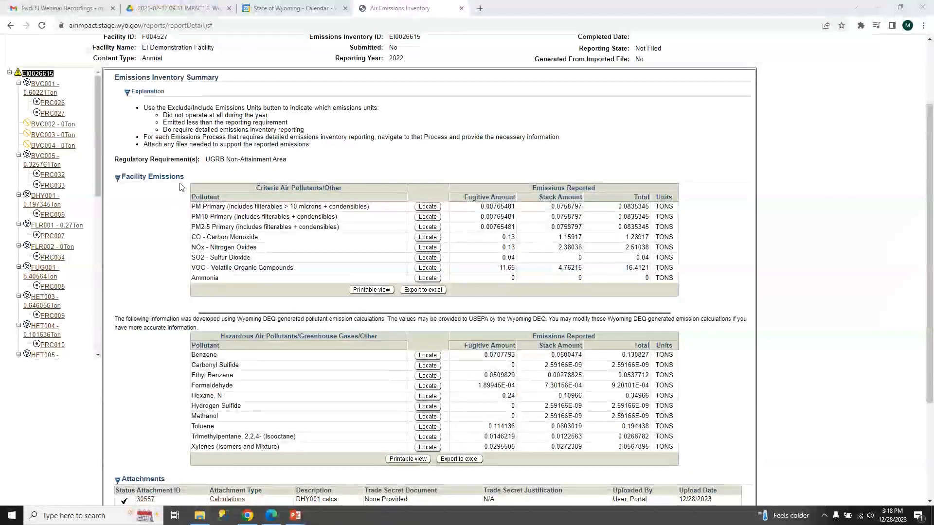
{"action": "scroll", "coordinate": [115, 160], "scroll_direction": "down", "scroll_amount": 2}
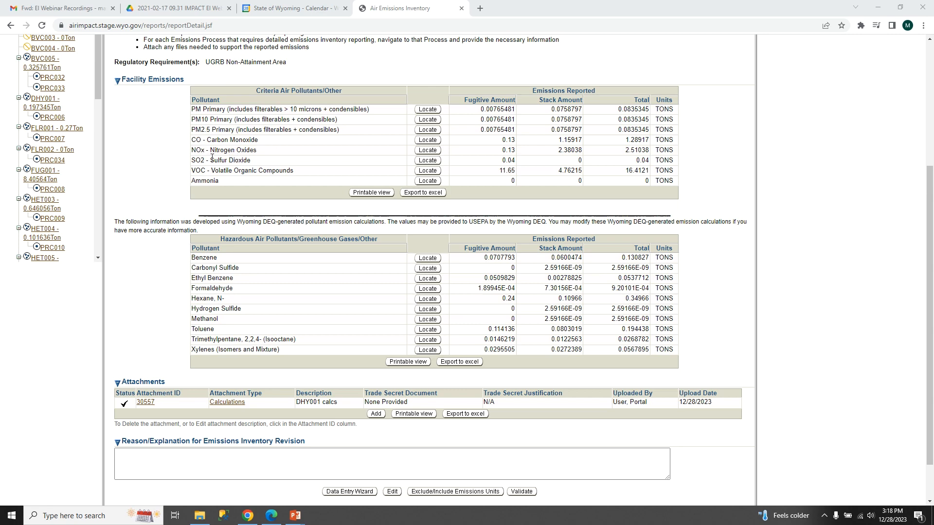
{"action": "scroll", "coordinate": [212, 158], "scroll_direction": "up", "scroll_amount": 2}
{"action": "scroll", "coordinate": [146, 158], "scroll_direction": "down", "scroll_amount": 1}
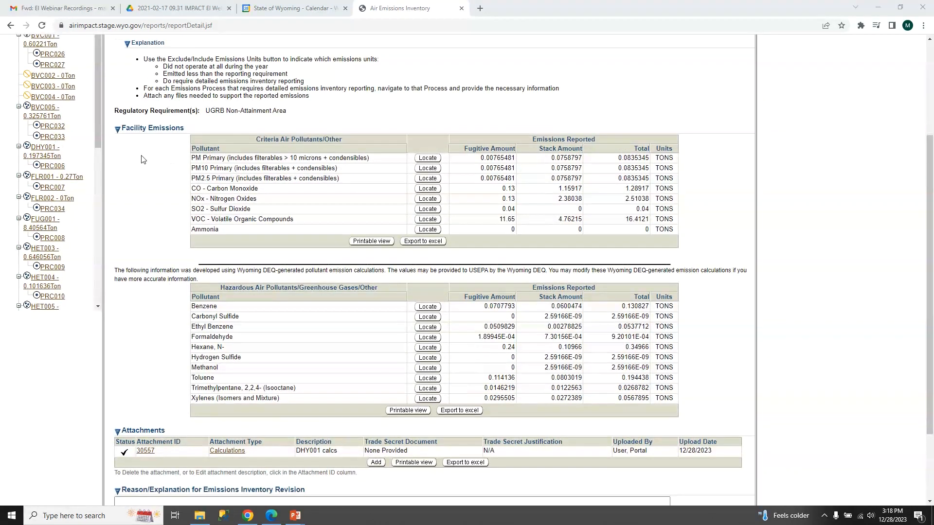
Step: Open emissions unit DHY001 for editing and save it with the Detailed Emissions Reporting level
{"action": "left_click", "coordinate": [44, 150]}
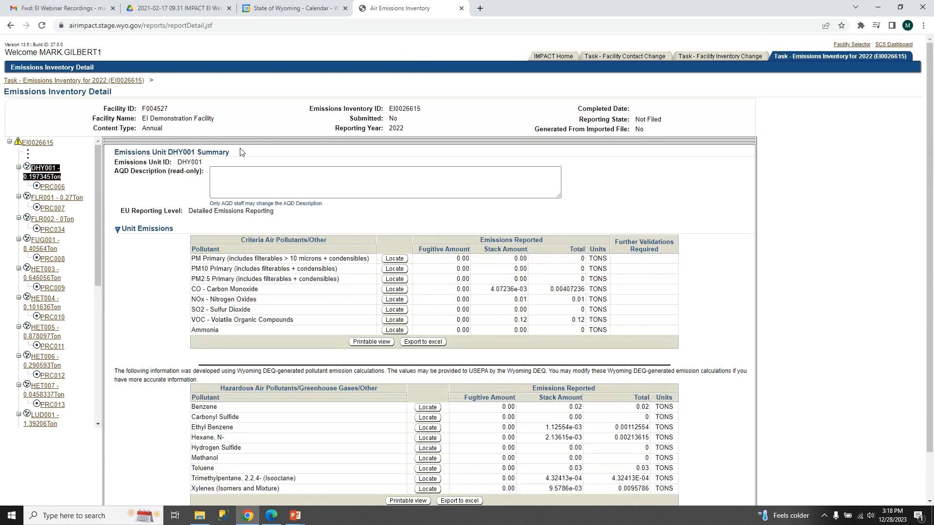
{"action": "scroll", "coordinate": [279, 207], "scroll_direction": "down", "scroll_amount": 1}
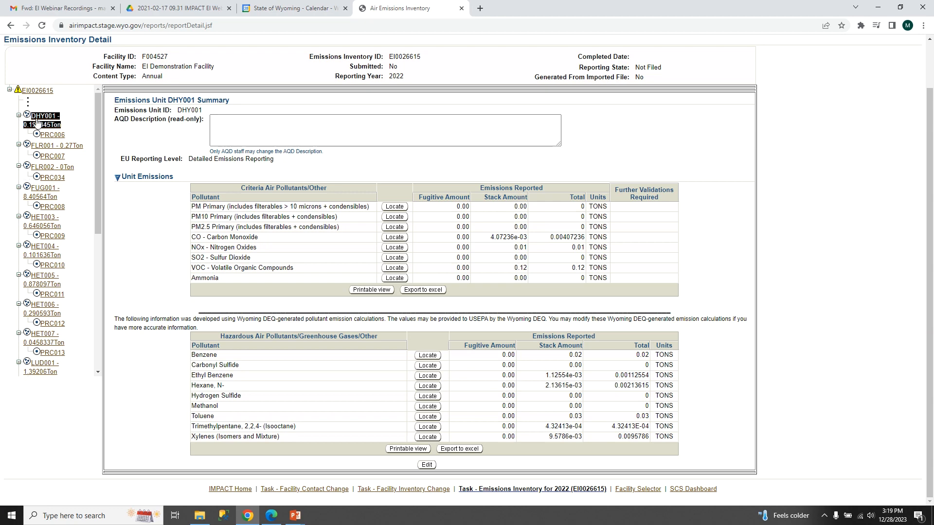
{"action": "left_click", "coordinate": [422, 465]}
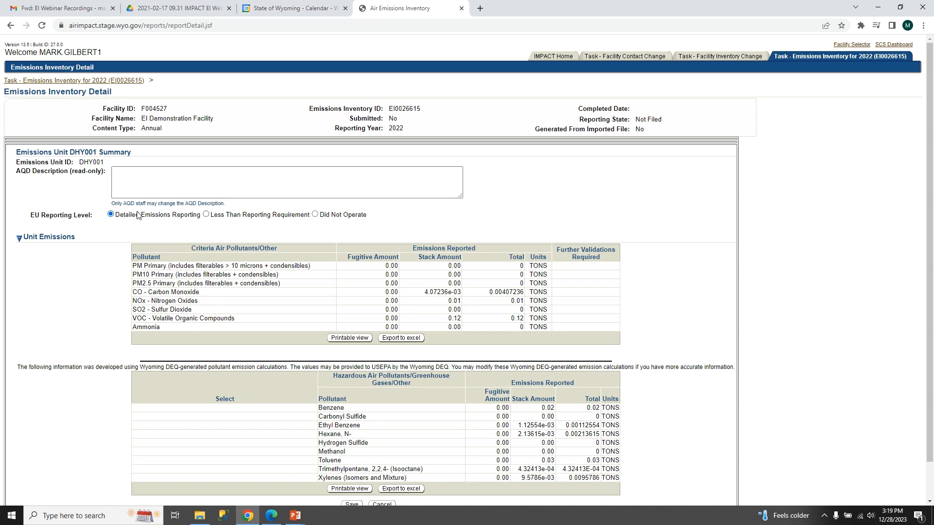
{"action": "scroll", "coordinate": [399, 168], "scroll_direction": "down", "scroll_amount": 1}
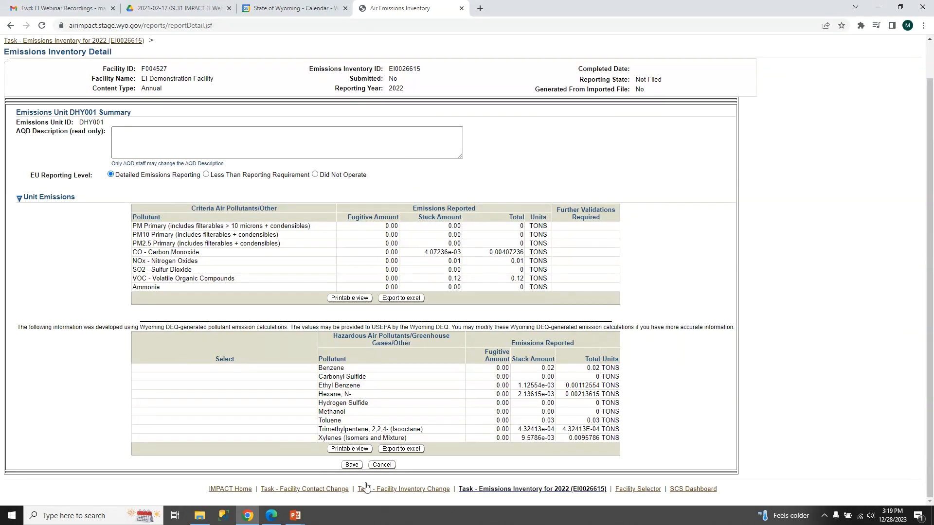
{"action": "left_click", "coordinate": [356, 466]}
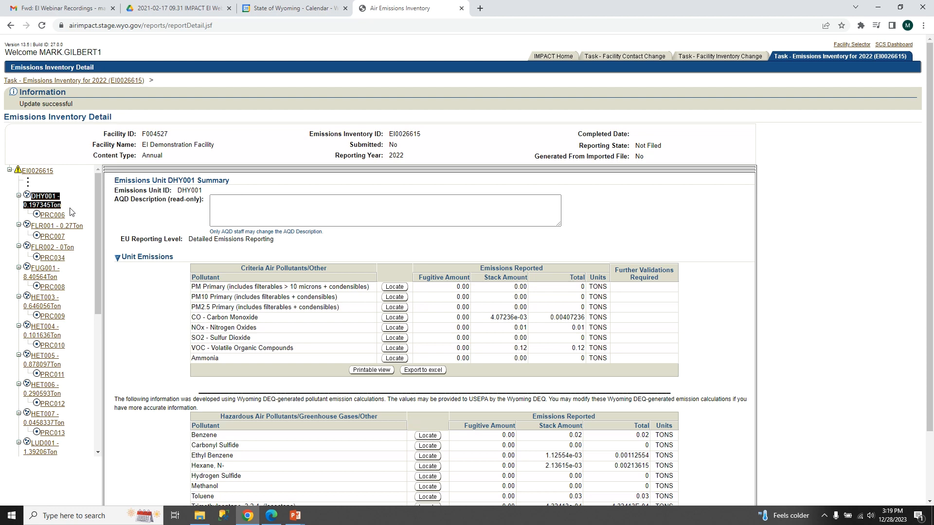
Step: Open process PRC006 under DHY001 for editing and save its material throughput, operating schedule and seasonal percentages as entered
{"action": "left_click", "coordinate": [52, 215]}
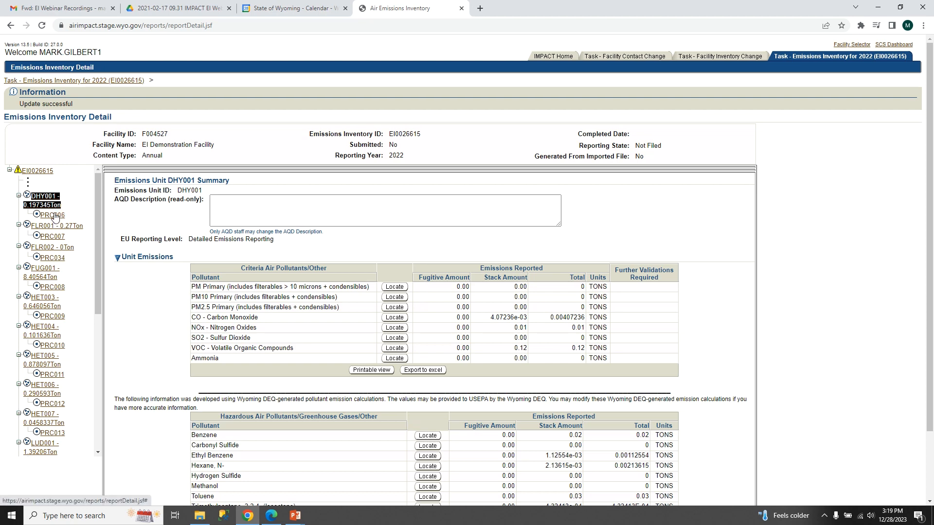
{"action": "scroll", "coordinate": [319, 203], "scroll_direction": "down", "scroll_amount": 2}
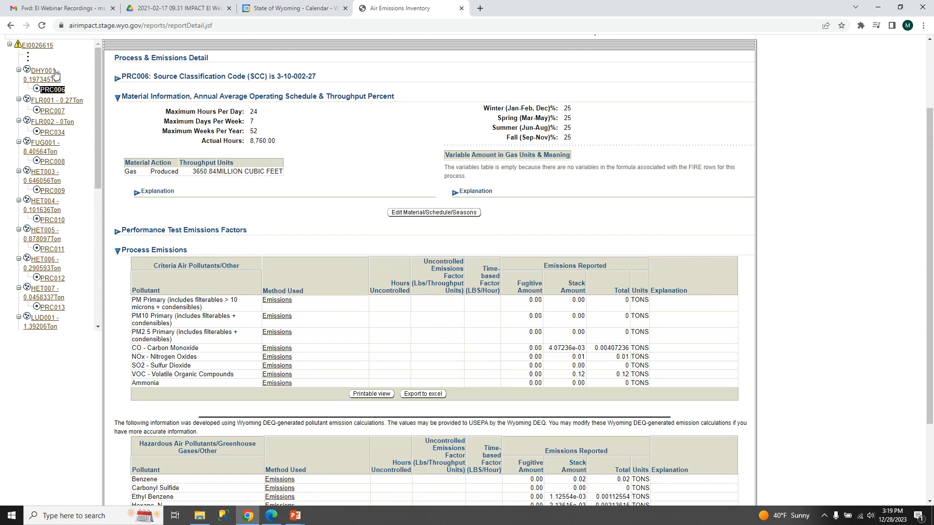
{"action": "scroll", "coordinate": [344, 223], "scroll_direction": "up", "scroll_amount": 2}
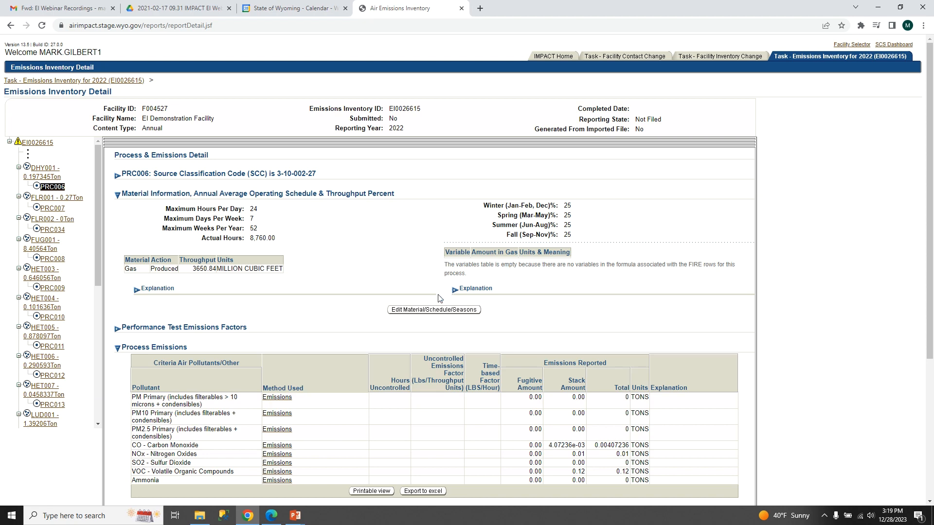
{"action": "left_click", "coordinate": [433, 310]}
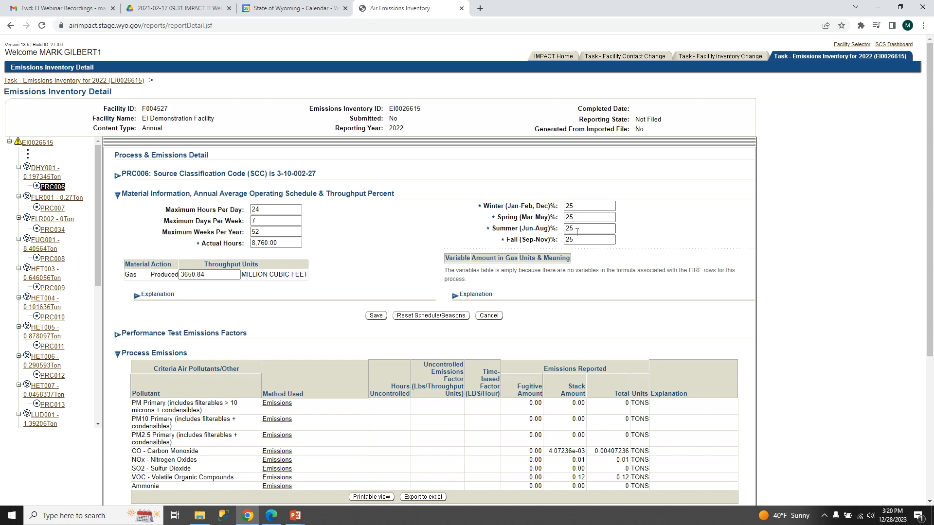
{"action": "left_click", "coordinate": [381, 318]}
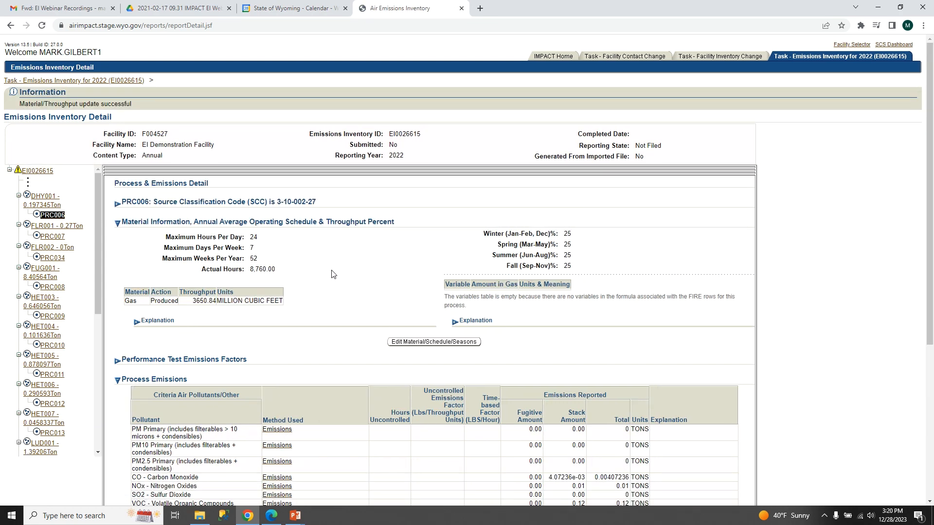
Step: Open the process emissions of PRC006 for editing and review the criteria and hazardous pollutant entries
{"action": "scroll", "coordinate": [321, 228], "scroll_direction": "down", "scroll_amount": 1}
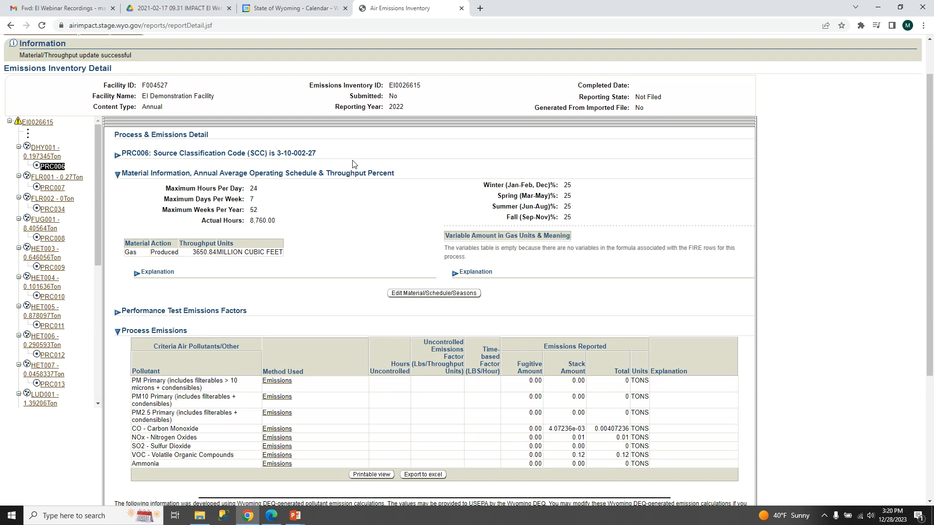
{"action": "scroll", "coordinate": [354, 165], "scroll_direction": "down", "scroll_amount": 4}
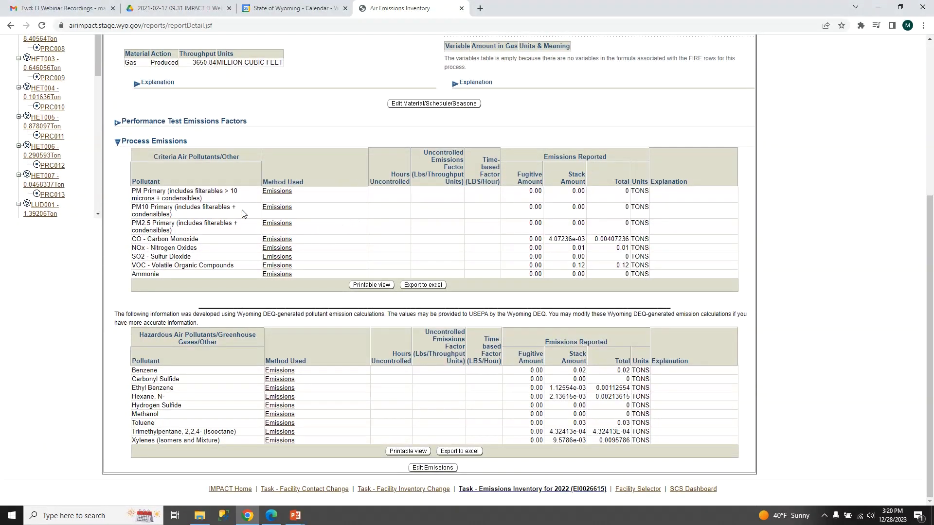
{"action": "left_click", "coordinate": [434, 468]}
{"action": "scroll", "coordinate": [384, 264], "scroll_direction": "down", "scroll_amount": 2}
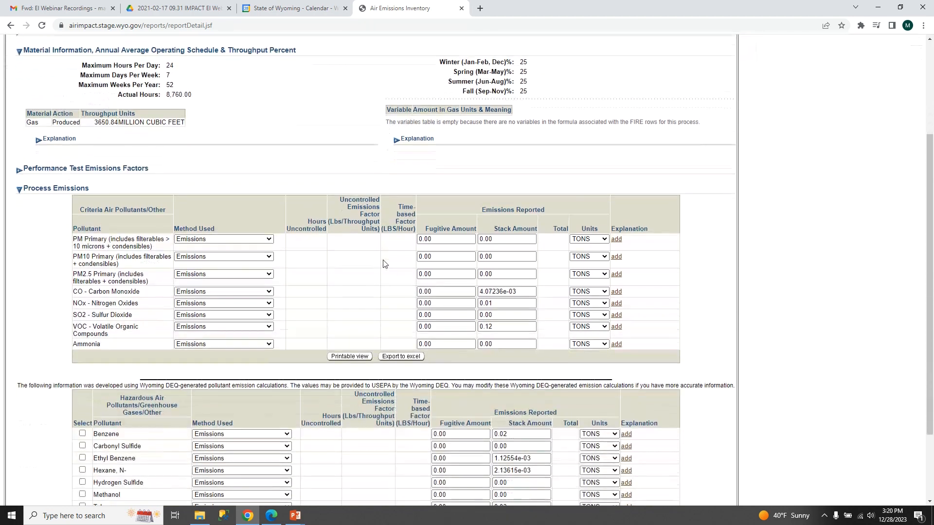
{"action": "scroll", "coordinate": [383, 264], "scroll_direction": "down", "scroll_amount": 2}
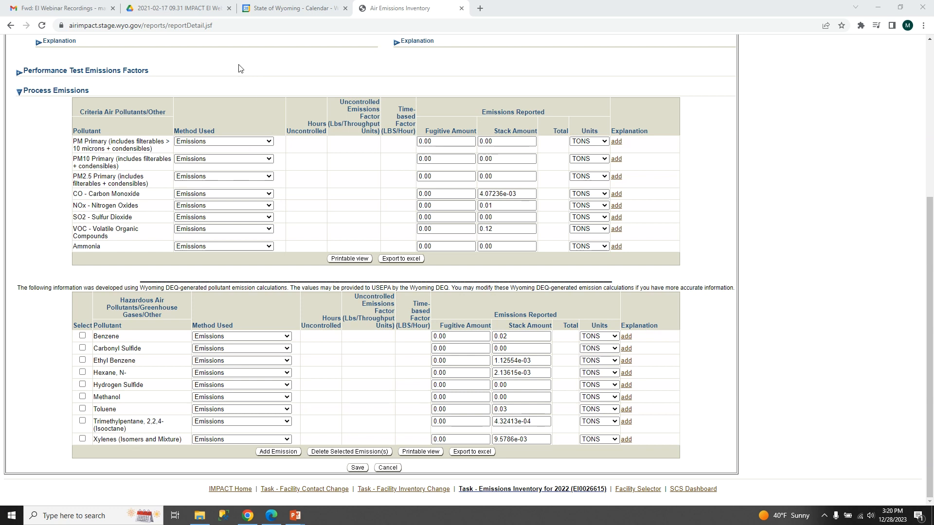
Step: Try Time-based factor - Estimated as the PM Primary method and check which hours and factor values it requires
{"action": "left_click", "coordinate": [250, 142]}
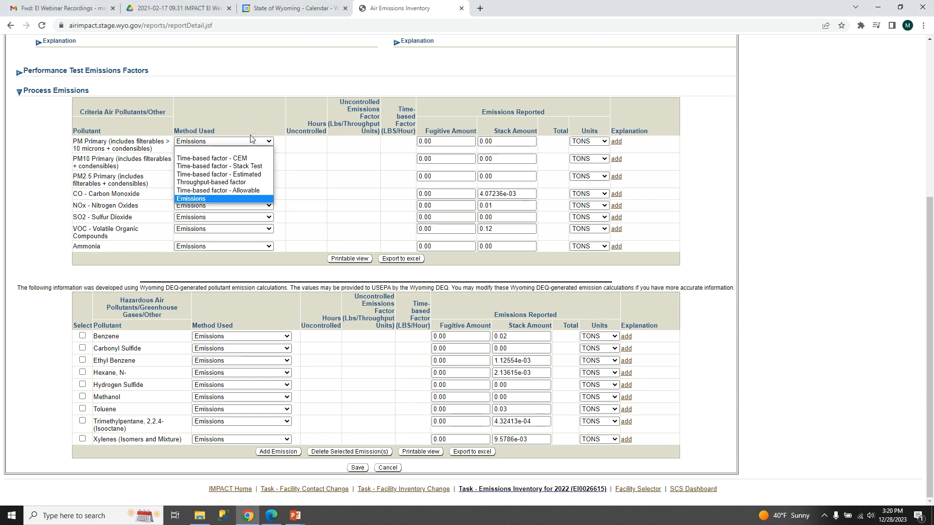
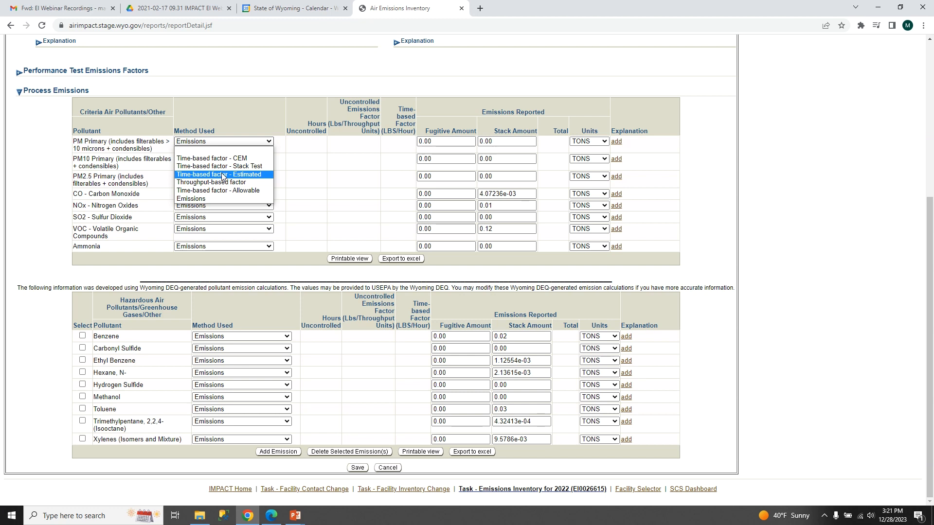
{"action": "left_click", "coordinate": [223, 176]}
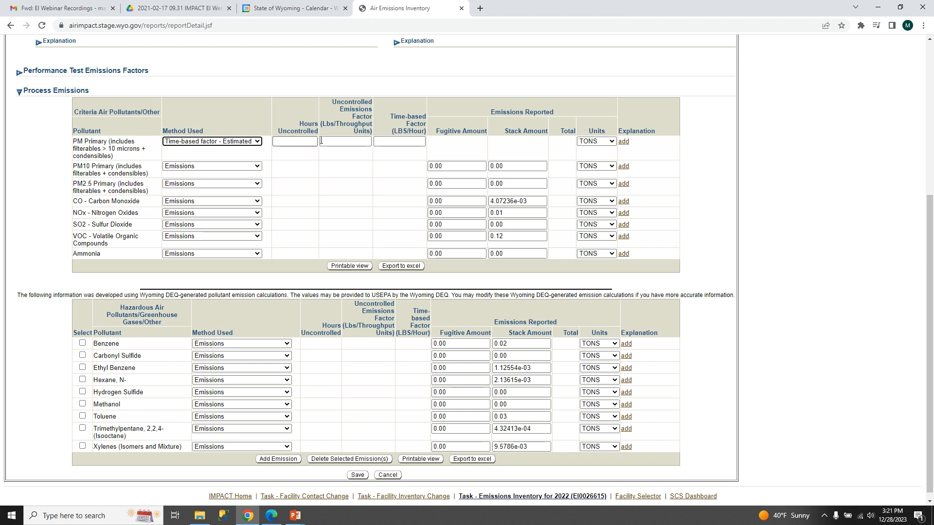
{"action": "left_click", "coordinate": [300, 139]}
{"action": "left_click", "coordinate": [350, 141]}
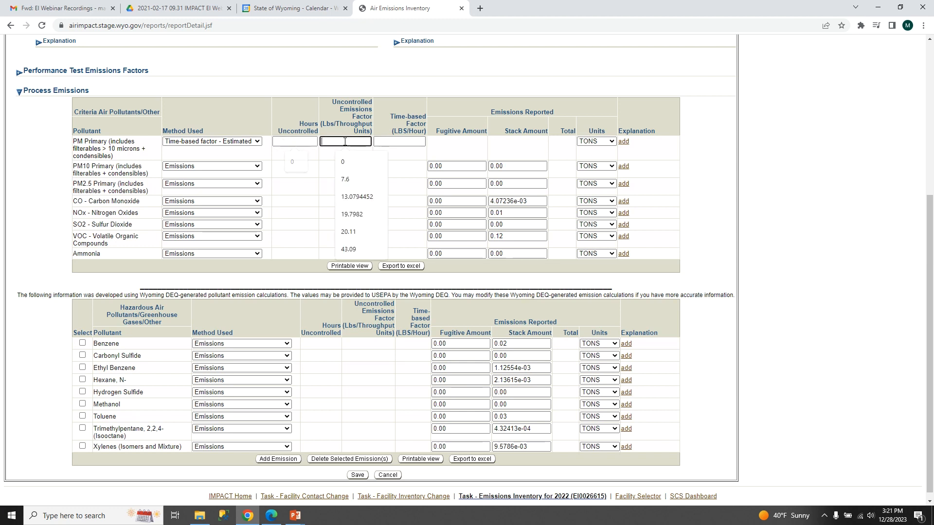
{"action": "left_click", "coordinate": [403, 141]}
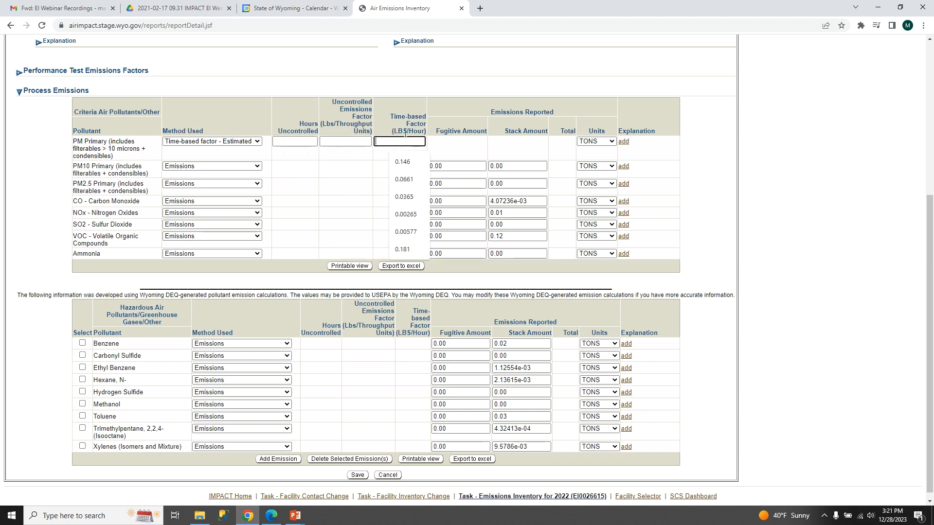
{"action": "scroll", "coordinate": [325, 184], "scroll_direction": "up", "scroll_amount": 4}
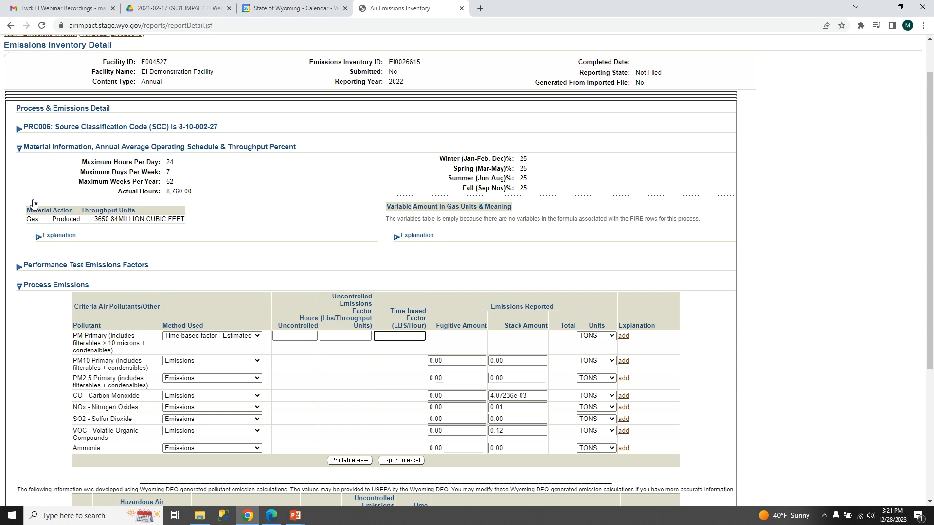
Step: Try Throughput-based factor as the PM Primary method and check its uncontrolled hours and emissions factor entries
{"action": "left_click", "coordinate": [209, 337]}
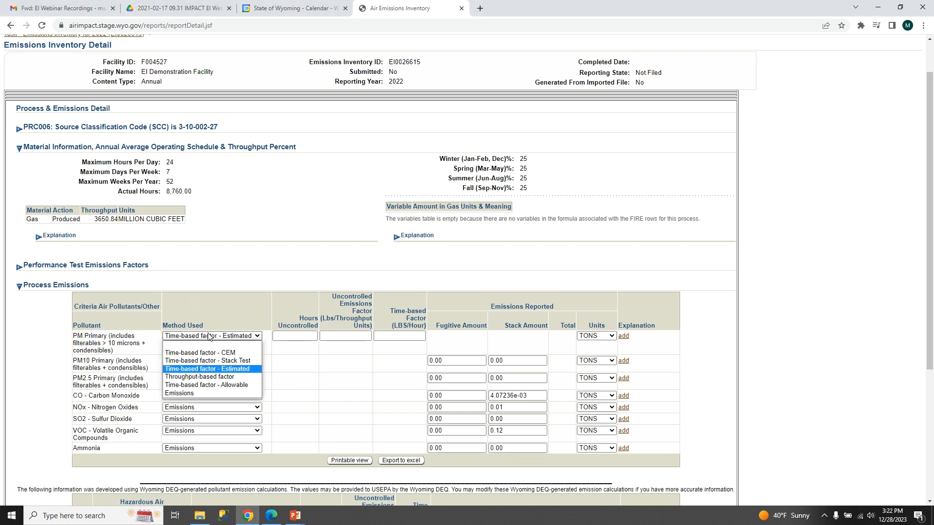
{"action": "left_click", "coordinate": [217, 378]}
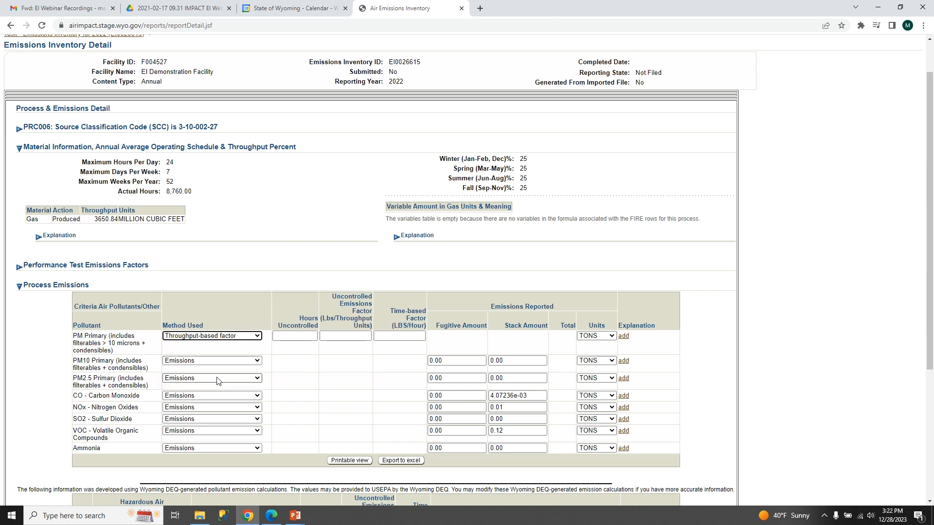
{"action": "left_click", "coordinate": [304, 336]}
{"action": "left_click", "coordinate": [343, 336]}
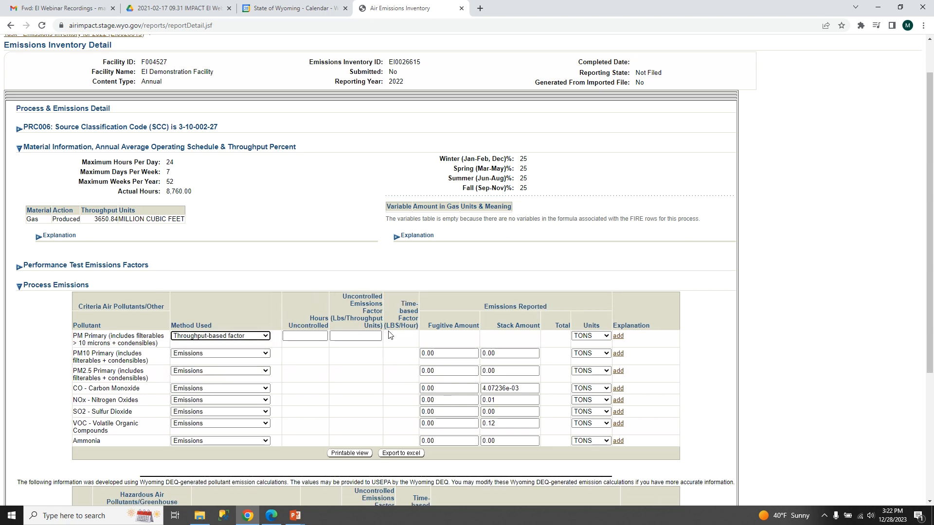
{"action": "left_click", "coordinate": [306, 336]}
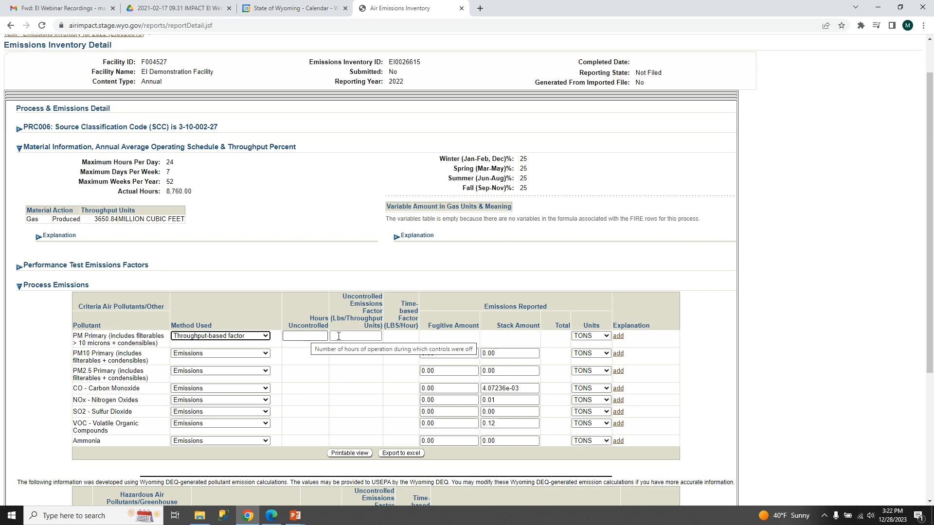
{"action": "left_click", "coordinate": [313, 336]}
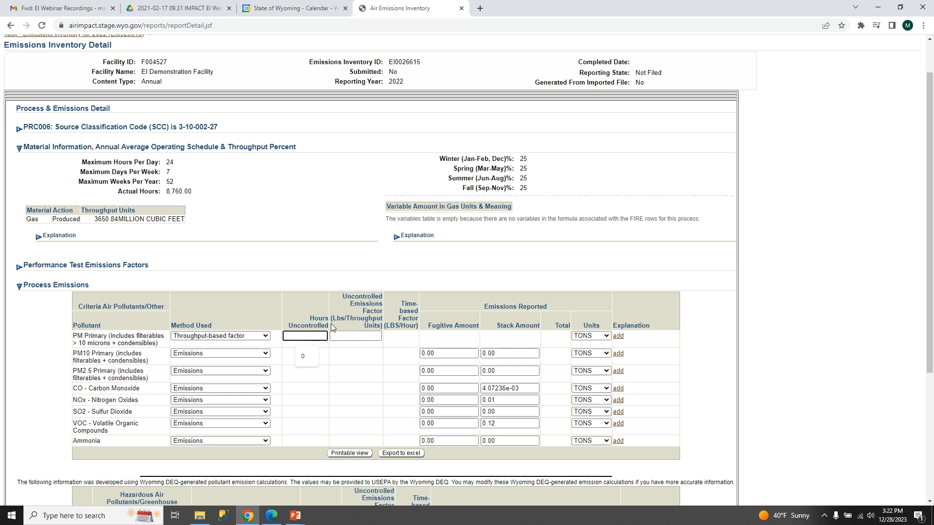
Step: Try entering 5 uncontrolled hours and an uncontrolled emissions factor of 100 for PM Primary
{"action": "type", "text": "0"}
{"action": "left_click", "coordinate": [354, 335]}
{"action": "mouse_move", "coordinate": [135, 220]}
{"action": "left_click", "coordinate": [307, 334]}
{"action": "key", "text": "BackSpace"}
{"action": "left_click", "coordinate": [341, 335]}
{"action": "type", "text": "1000"}
{"action": "key", "text": "BackSpace"}
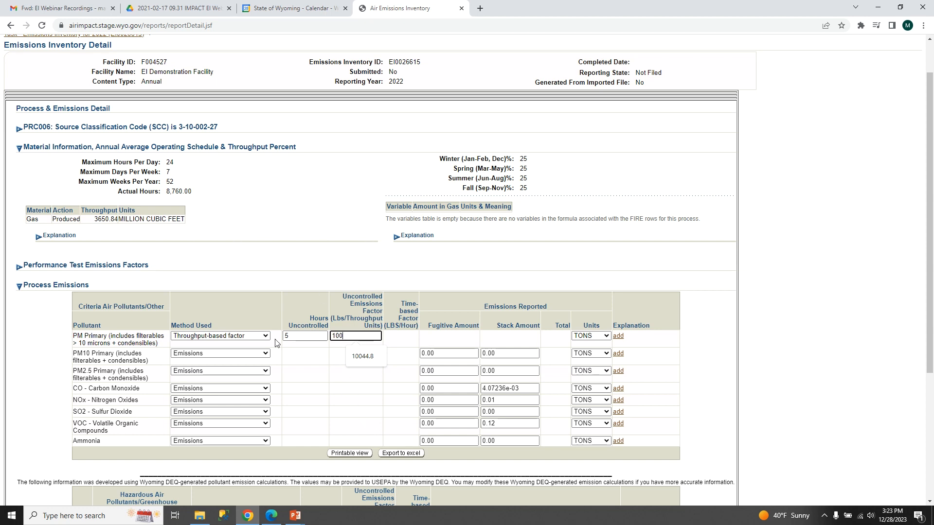
Step: Discard the process emissions edits for PRC006 and return to its process and emissions details
{"action": "left_click", "coordinate": [27, 197]}
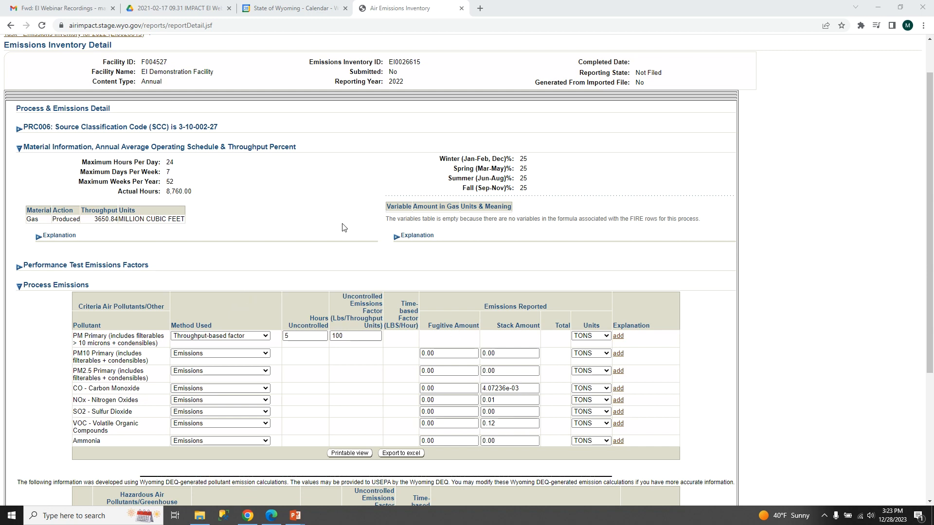
{"action": "scroll", "coordinate": [208, 197], "scroll_direction": "down", "scroll_amount": 4}
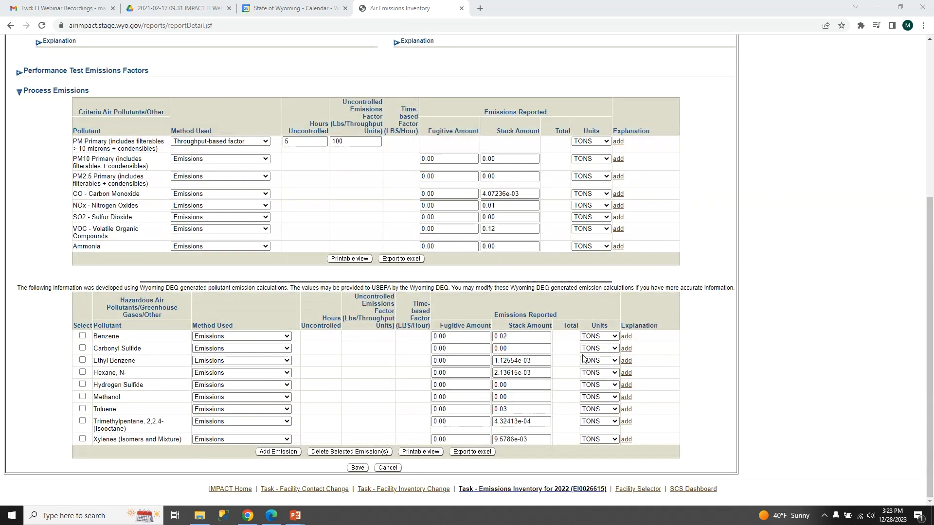
{"action": "left_click", "coordinate": [388, 468]}
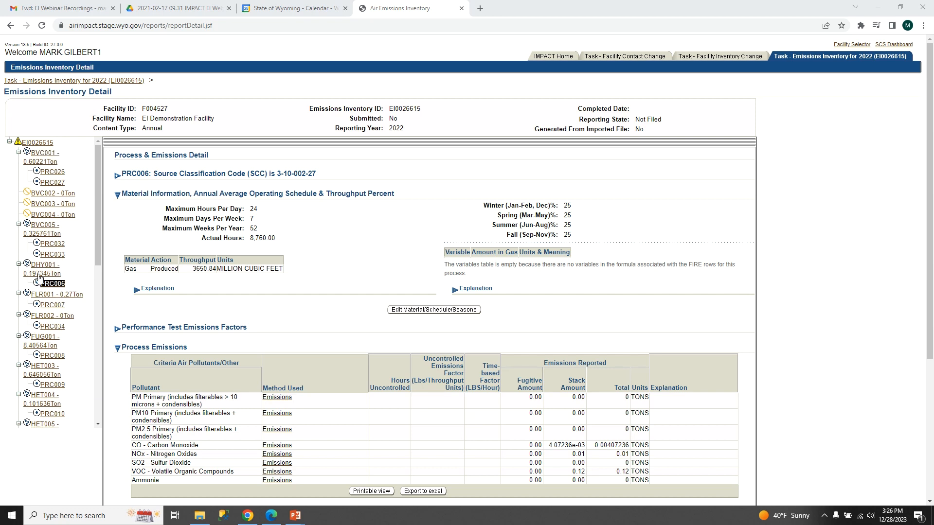
{"action": "scroll", "coordinate": [46, 238], "scroll_direction": "down", "scroll_amount": 4}
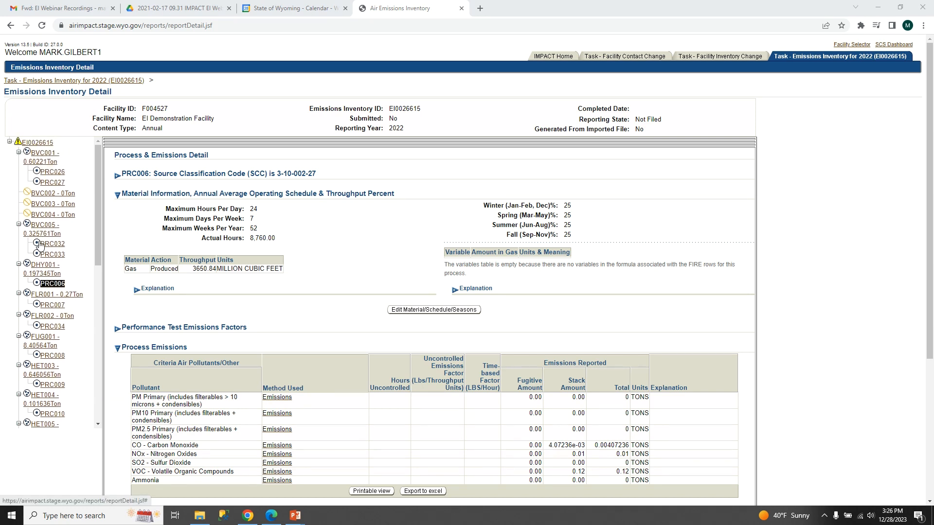
Step: Open process PRC009 under HET003, look over its process emissions and start editing them
{"action": "scroll", "coordinate": [42, 251], "scroll_direction": "up", "scroll_amount": 2}
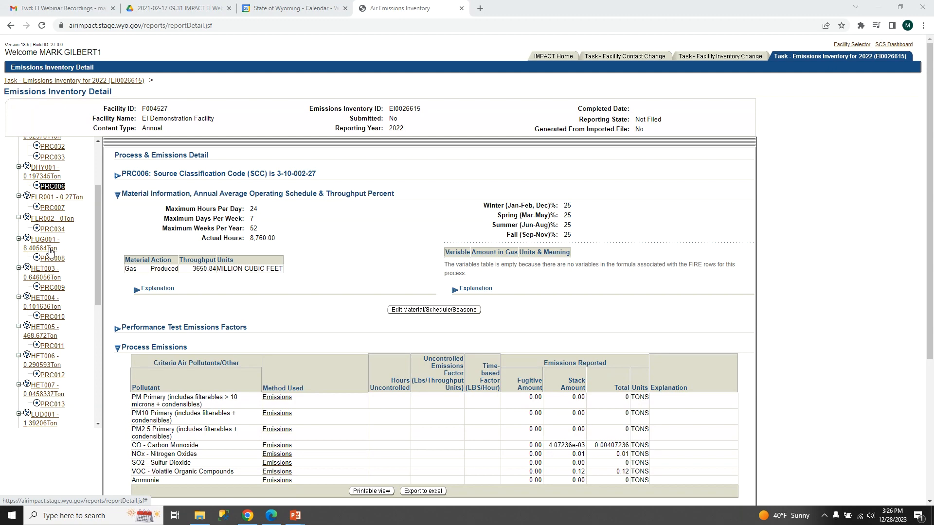
{"action": "left_click", "coordinate": [53, 288]}
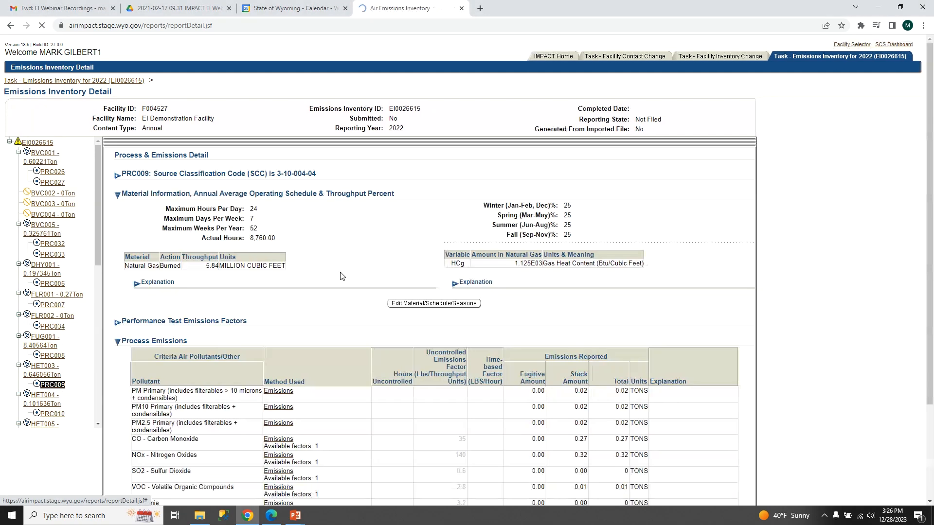
{"action": "scroll", "coordinate": [325, 304], "scroll_direction": "down", "scroll_amount": 4}
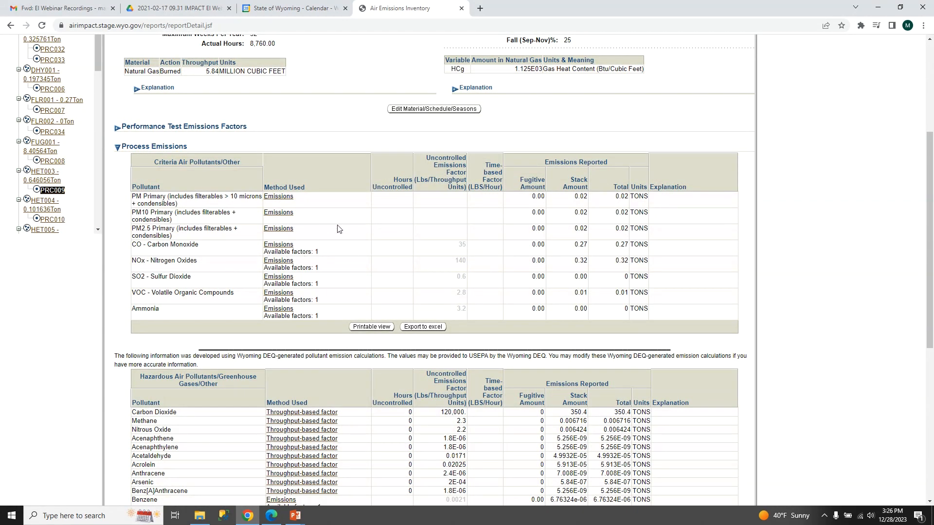
{"action": "scroll", "coordinate": [335, 230], "scroll_direction": "down", "scroll_amount": 3}
{"action": "scroll", "coordinate": [265, 143], "scroll_direction": "up", "scroll_amount": 1}
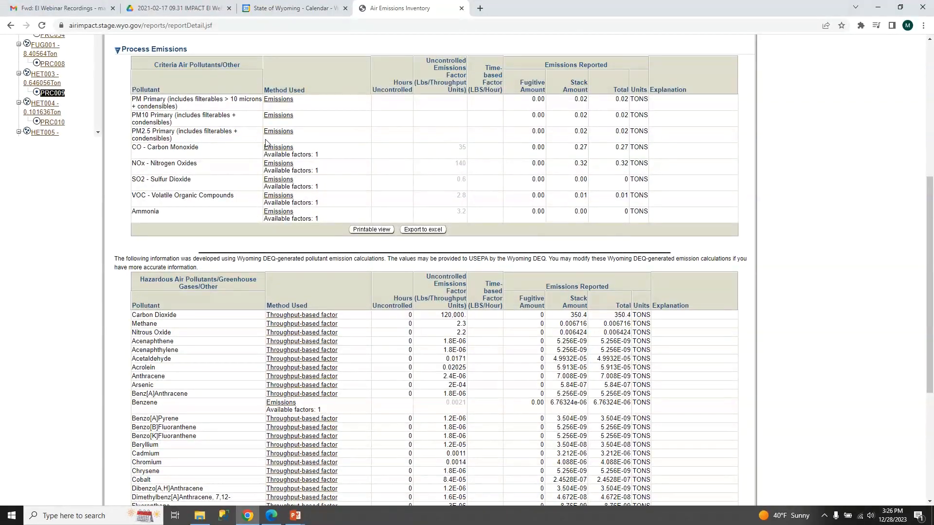
{"action": "scroll", "coordinate": [370, 428], "scroll_direction": "down", "scroll_amount": 5}
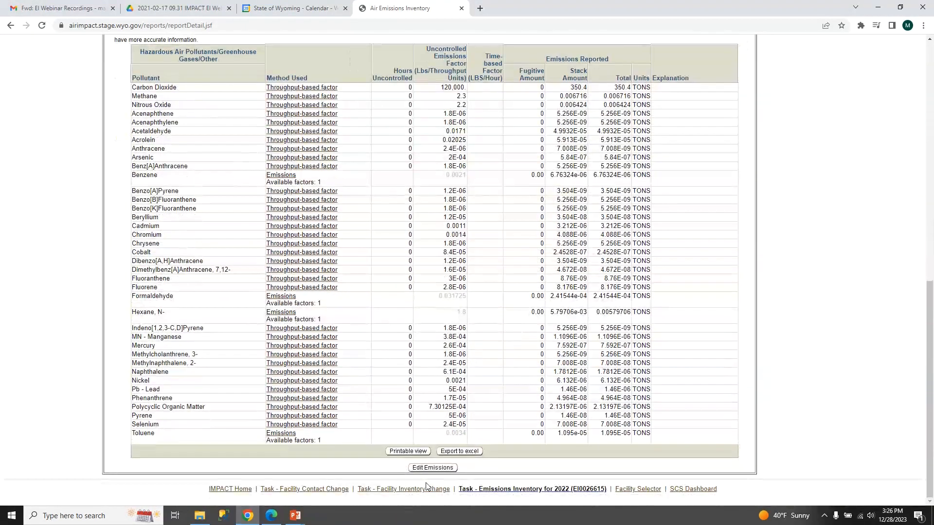
{"action": "left_click", "coordinate": [431, 468]}
Step: Set the CO - Carbon Monoxide method to Throughput-based factor with 0 uncontrolled hours and save the PRC009 emissions
{"action": "scroll", "coordinate": [325, 336], "scroll_direction": "down", "scroll_amount": 3}
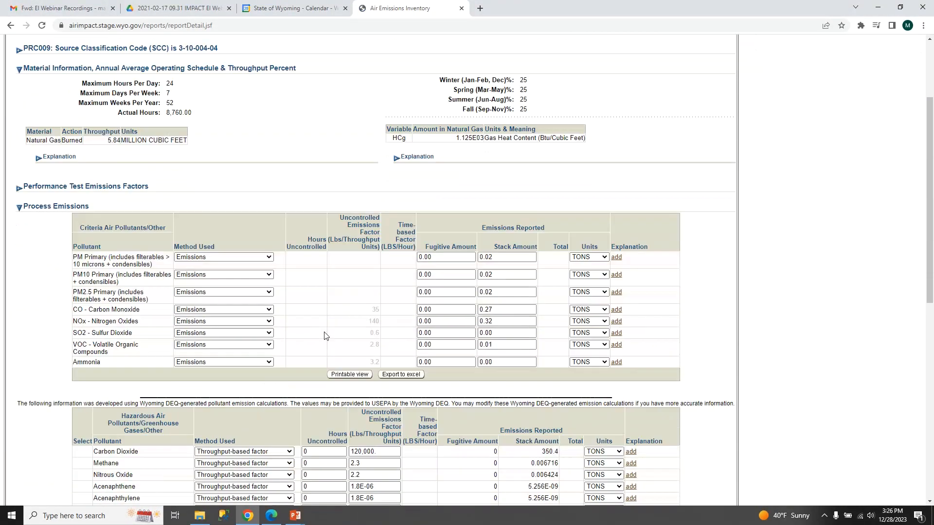
{"action": "scroll", "coordinate": [325, 335], "scroll_direction": "down", "scroll_amount": 1}
{"action": "left_click", "coordinate": [252, 289]}
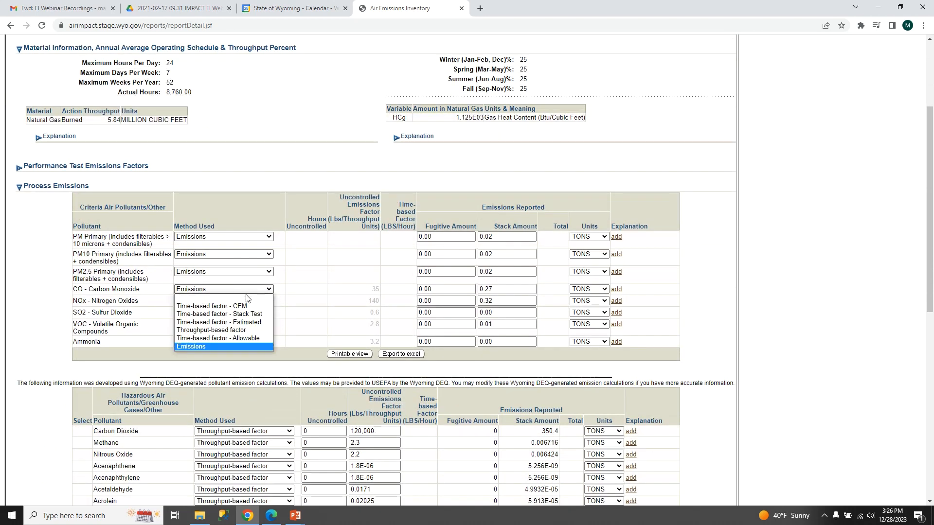
{"action": "left_click", "coordinate": [229, 331]}
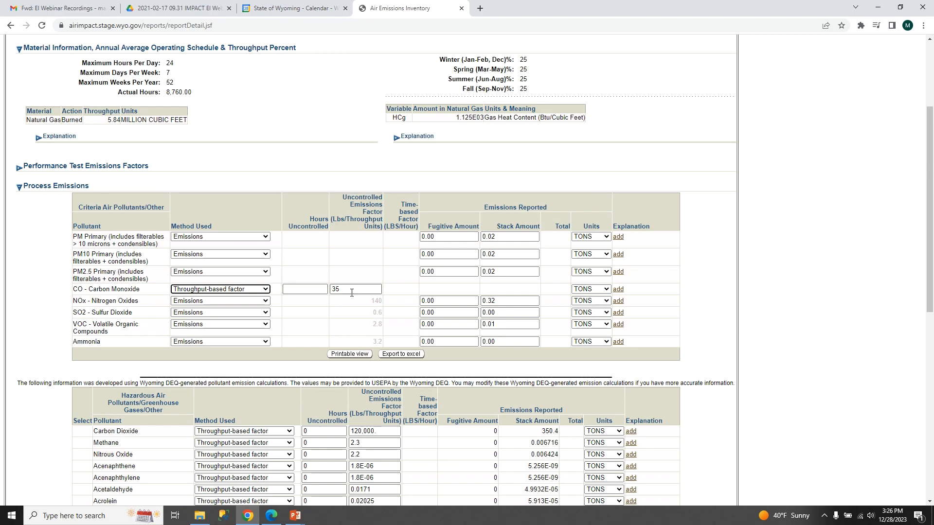
{"action": "scroll", "coordinate": [346, 286], "scroll_direction": "down", "scroll_amount": 9}
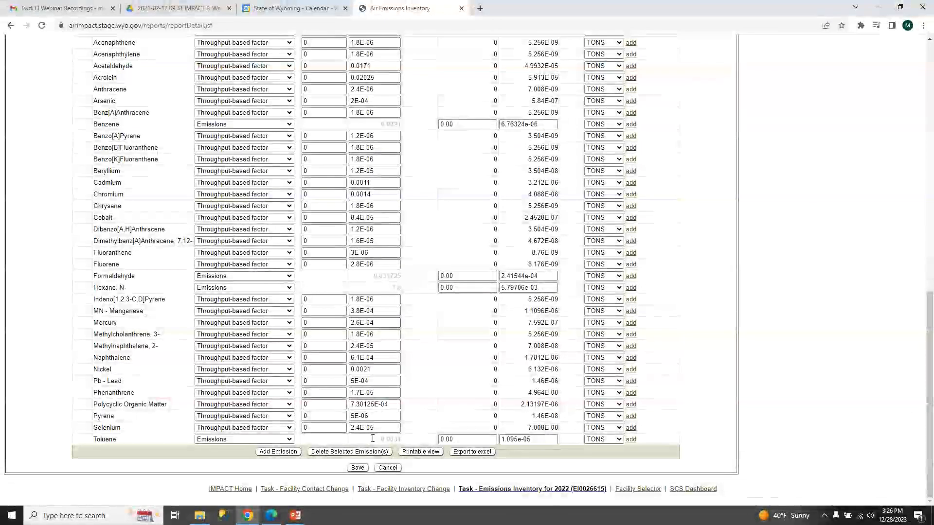
{"action": "scroll", "coordinate": [373, 438], "scroll_direction": "up", "scroll_amount": 8}
{"action": "scroll", "coordinate": [340, 370], "scroll_direction": "down", "scroll_amount": 1}
{"action": "left_click", "coordinate": [302, 352]}
{"action": "scroll", "coordinate": [314, 356], "scroll_direction": "down", "scroll_amount": 9}
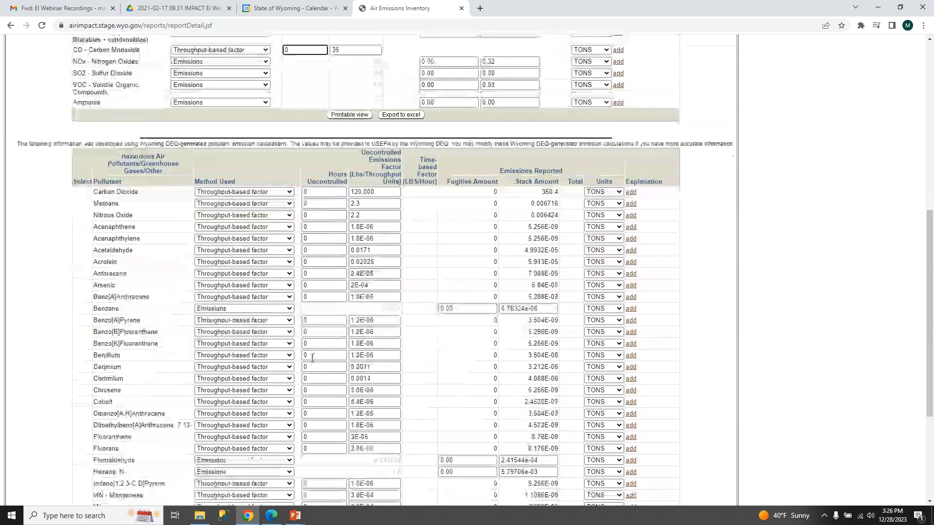
{"action": "left_click", "coordinate": [358, 468]}
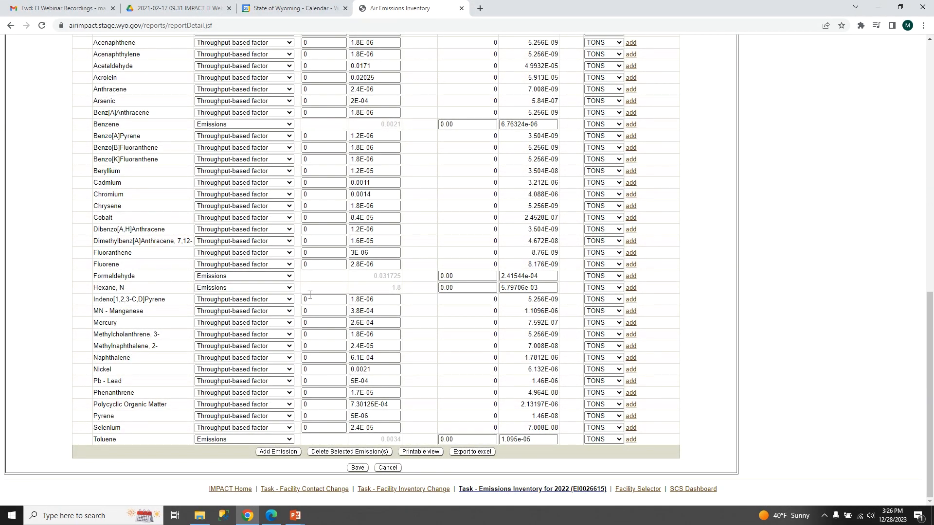
{"action": "left_click", "coordinate": [358, 468]}
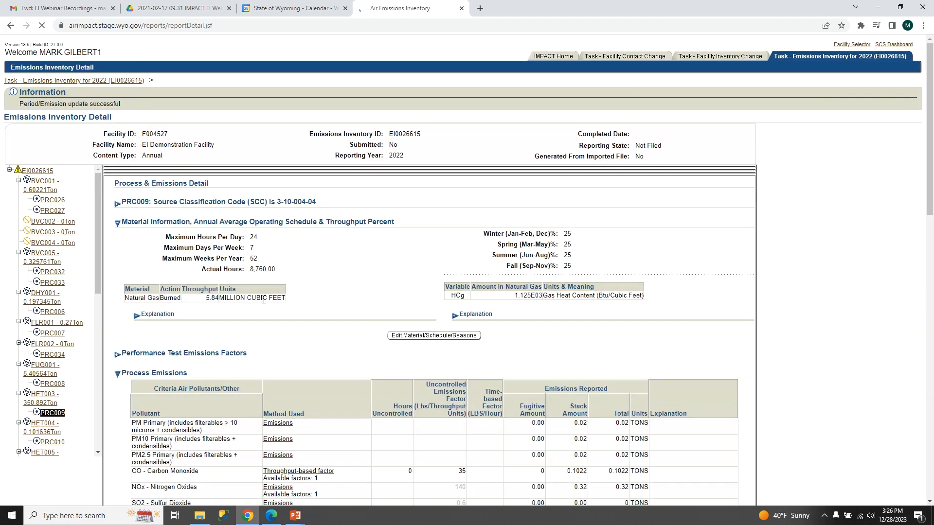
Step: Examine the recommended methods and available WebFIRE factor for PRC009's carbon monoxide emissions, and close the explanation
{"action": "scroll", "coordinate": [265, 306], "scroll_direction": "down", "scroll_amount": 1}
{"action": "scroll", "coordinate": [265, 306], "scroll_direction": "down", "scroll_amount": 3}
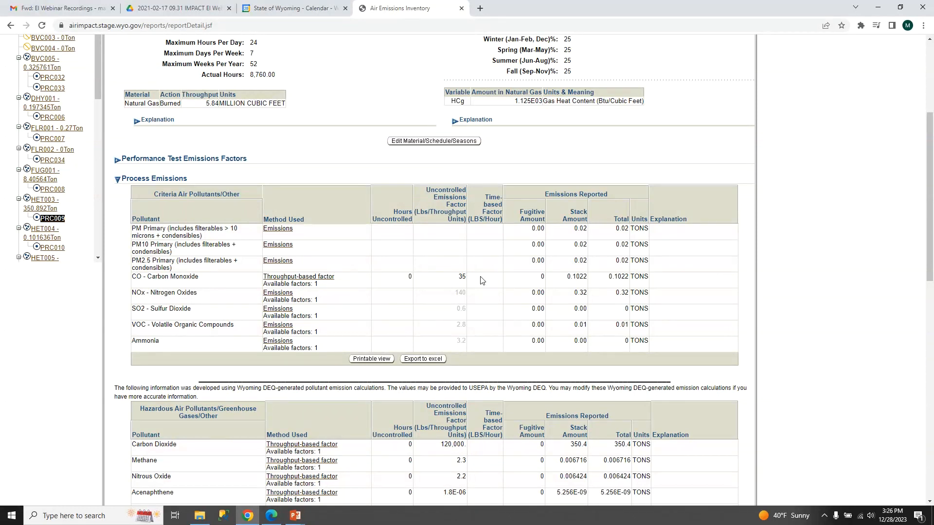
{"action": "left_click", "coordinate": [277, 280]}
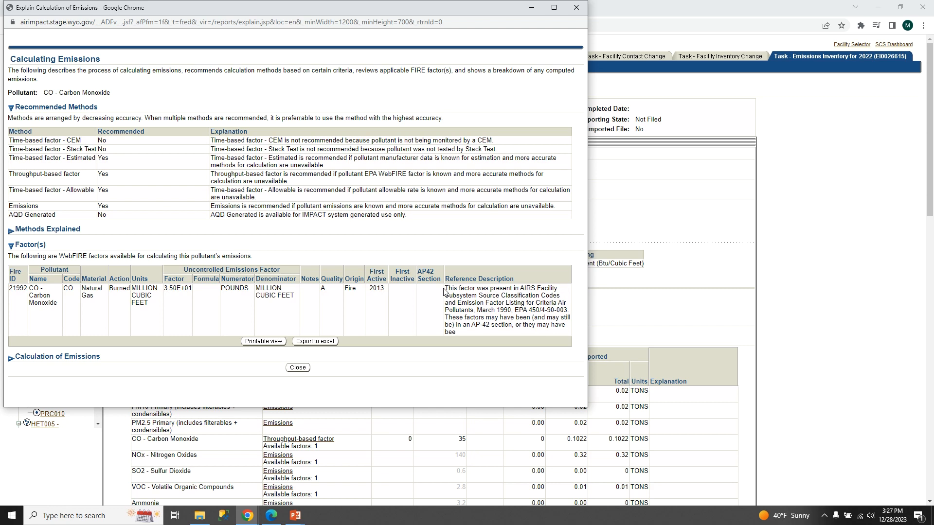
{"action": "left_click", "coordinate": [300, 368]}
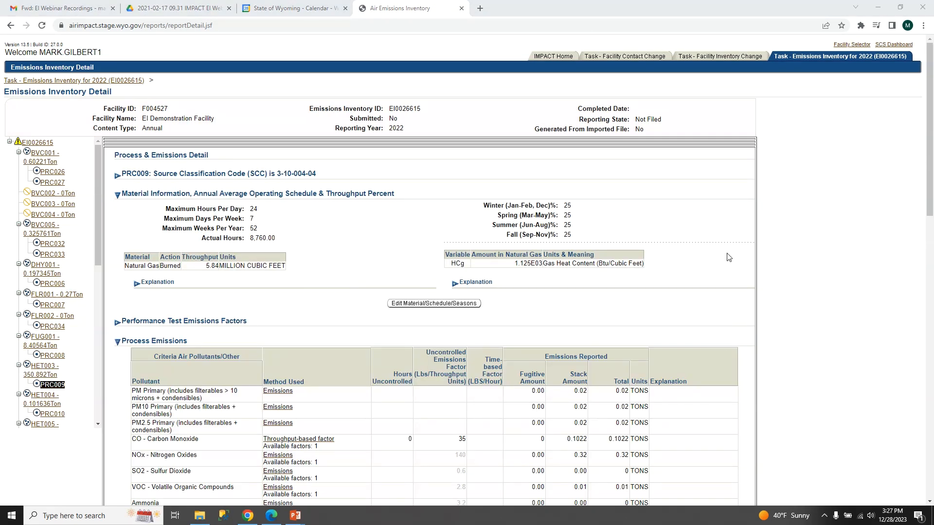
Step: Open PRC006's process emissions for editing and check the PM2.5 Primary method options, keeping Emissions
{"action": "left_click", "coordinate": [53, 284]}
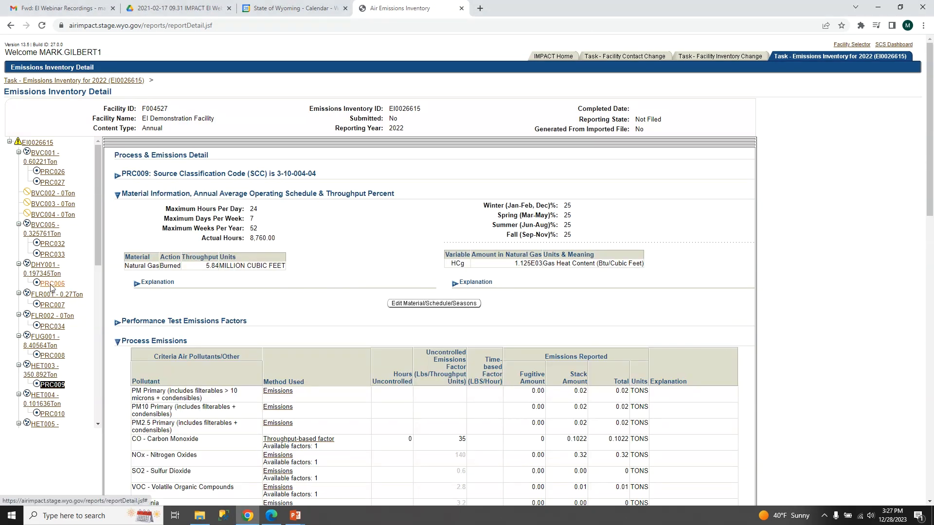
{"action": "scroll", "coordinate": [320, 287], "scroll_direction": "down", "scroll_amount": 5}
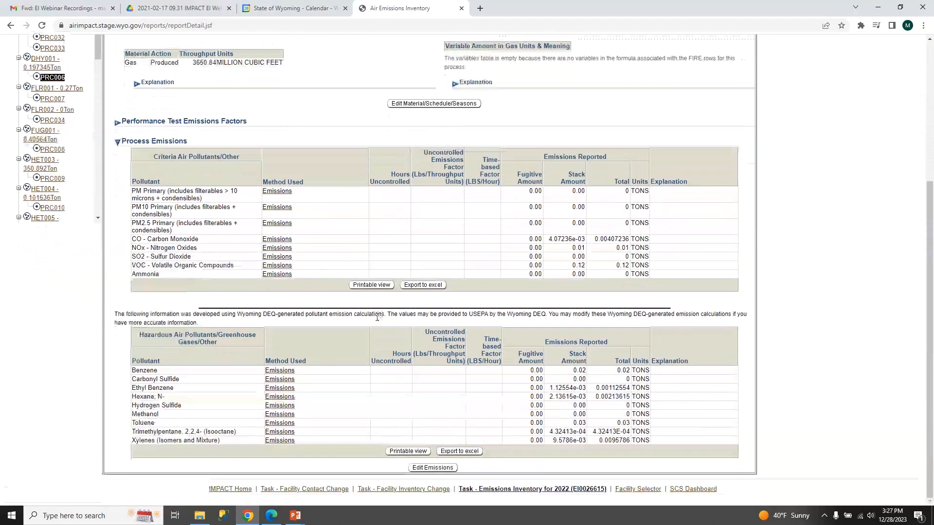
{"action": "left_click", "coordinate": [438, 468]}
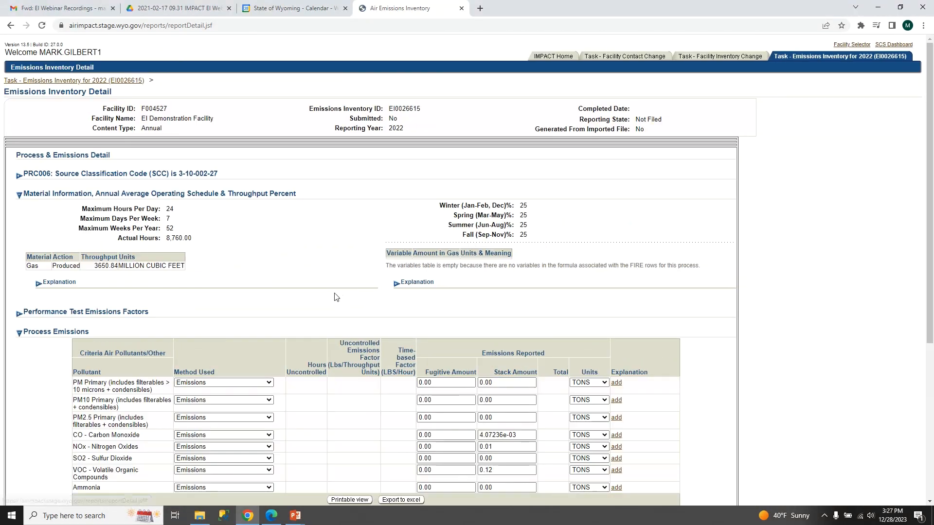
{"action": "scroll", "coordinate": [337, 296], "scroll_direction": "down", "scroll_amount": 4}
{"action": "left_click", "coordinate": [254, 224]}
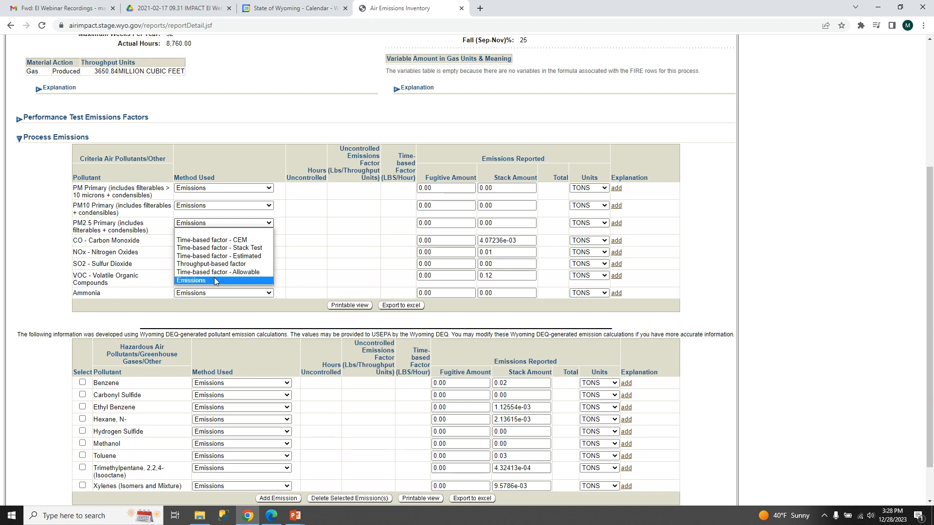
{"action": "left_click", "coordinate": [215, 279]}
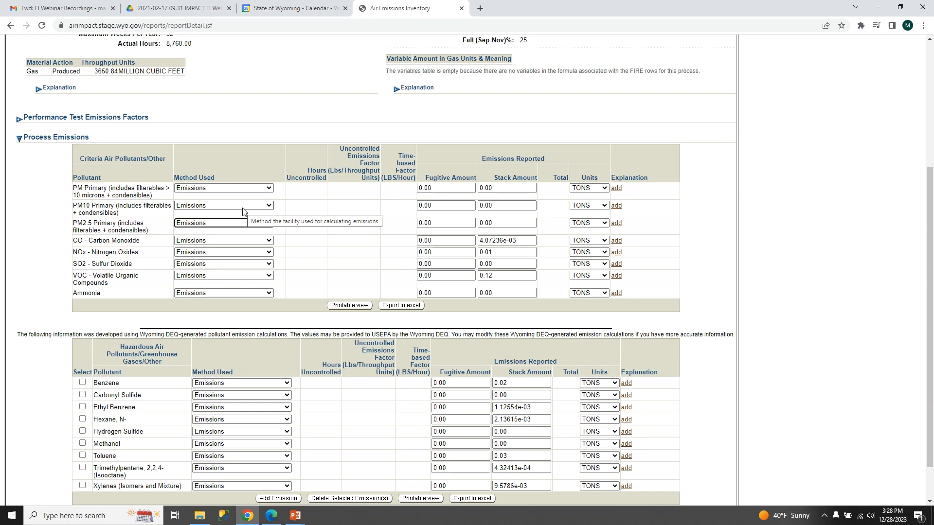
Step: Examine the Stack Amount, Fugitive Amount and Units entries for PRC006's criteria pollutants
{"action": "scroll", "coordinate": [456, 206], "scroll_direction": "up", "scroll_amount": 2}
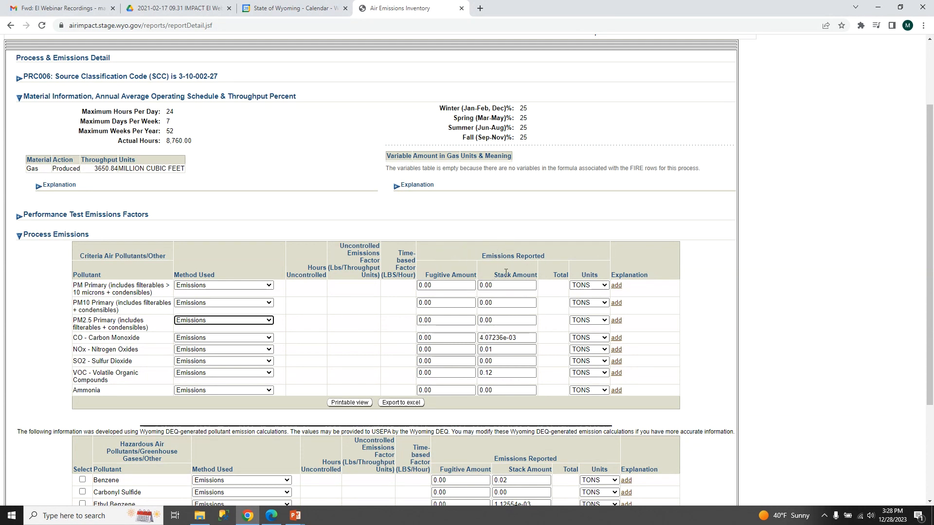
{"action": "left_click_drag", "start_coordinate": [494, 276], "coordinate": [547, 279]}
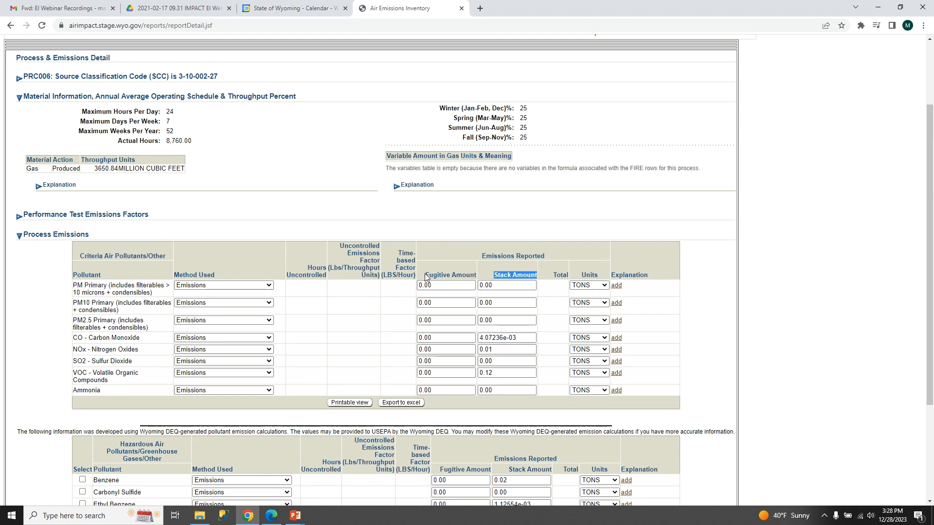
{"action": "left_click_drag", "start_coordinate": [426, 274], "coordinate": [475, 275]}
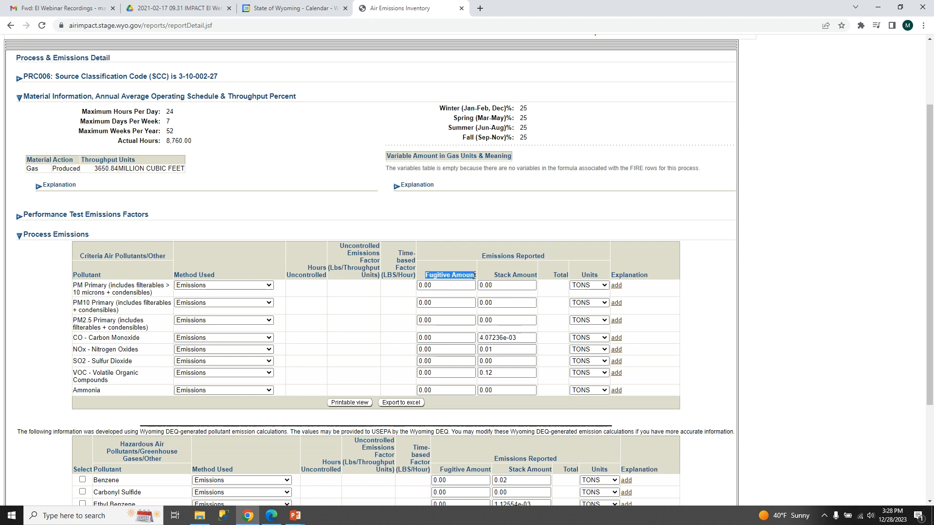
{"action": "scroll", "coordinate": [427, 240], "scroll_direction": "down", "scroll_amount": 2}
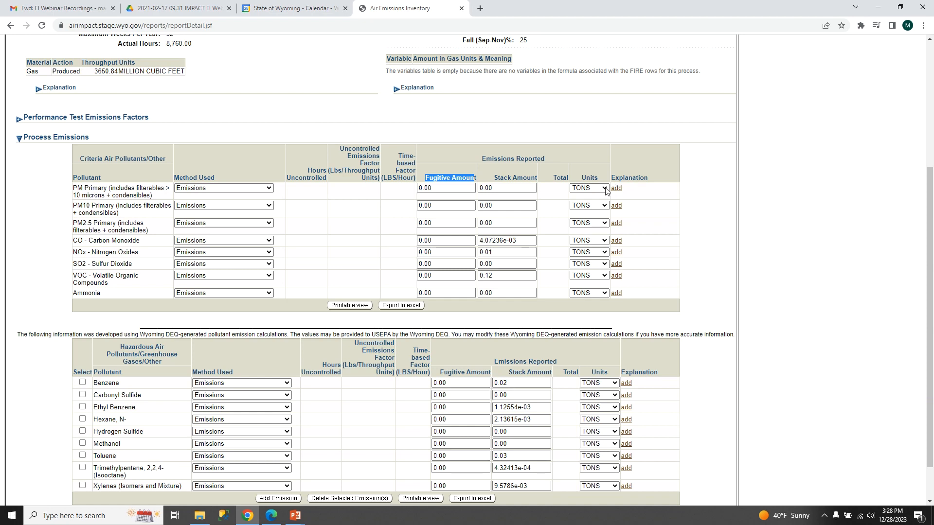
{"action": "scroll", "coordinate": [351, 313], "scroll_direction": "up", "scroll_amount": 3}
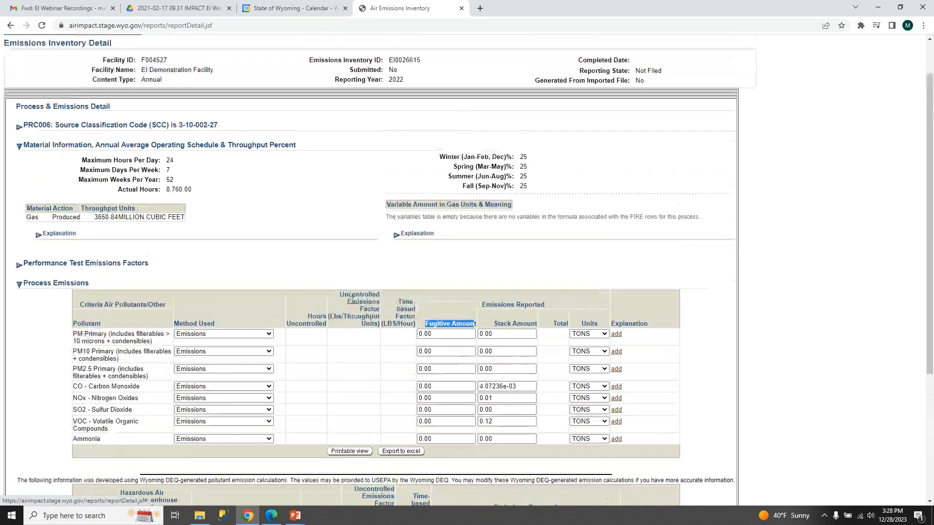
{"action": "scroll", "coordinate": [399, 317], "scroll_direction": "down", "scroll_amount": 1}
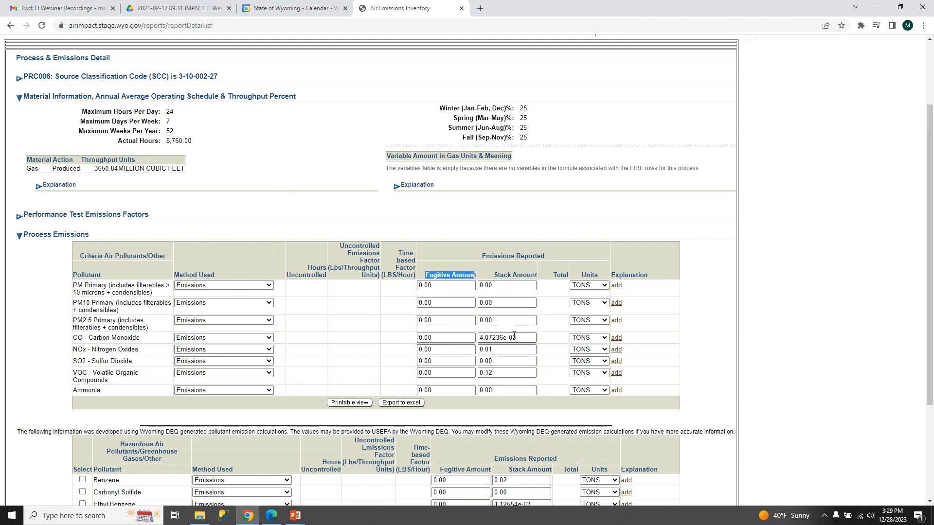
Step: Delete Methanol from PRC006's hazardous air pollutants and check the method options available for Benzene
{"action": "scroll", "coordinate": [448, 295], "scroll_direction": "down", "scroll_amount": 3}
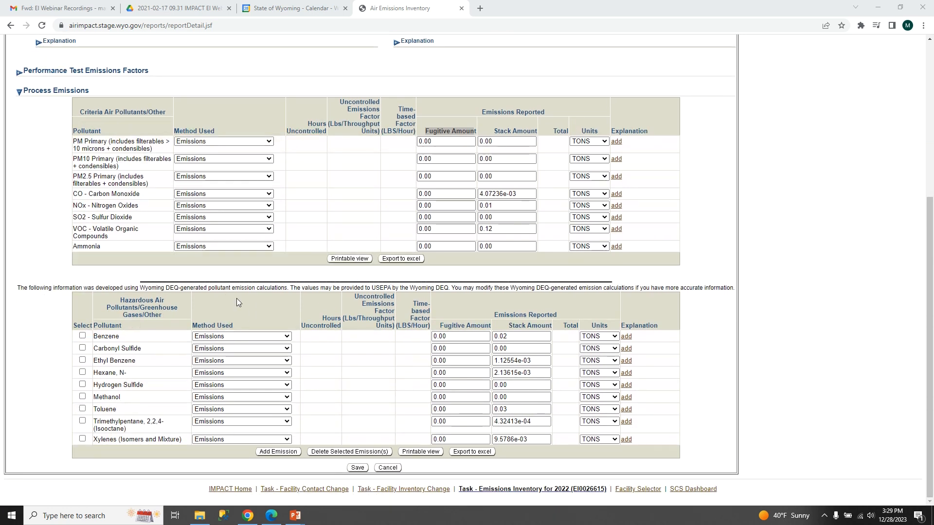
{"action": "left_click", "coordinate": [345, 452]}
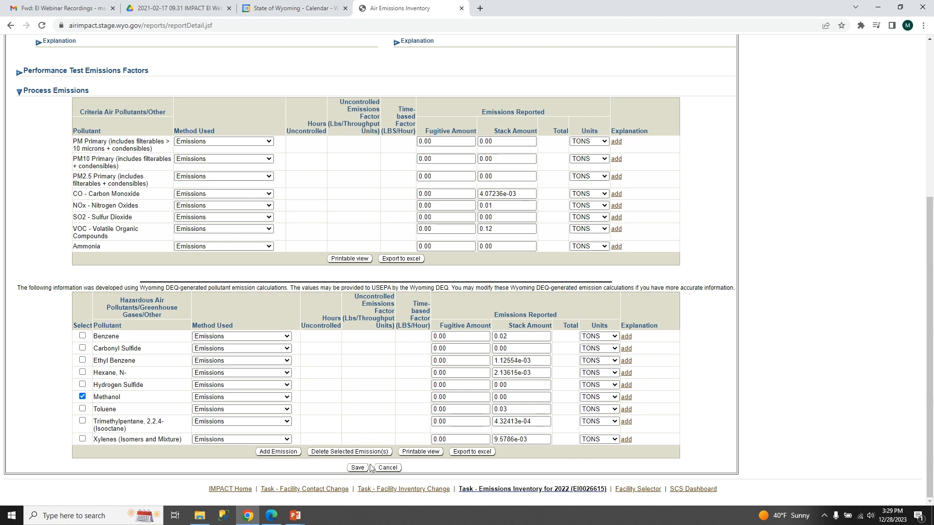
{"action": "left_click", "coordinate": [339, 452]}
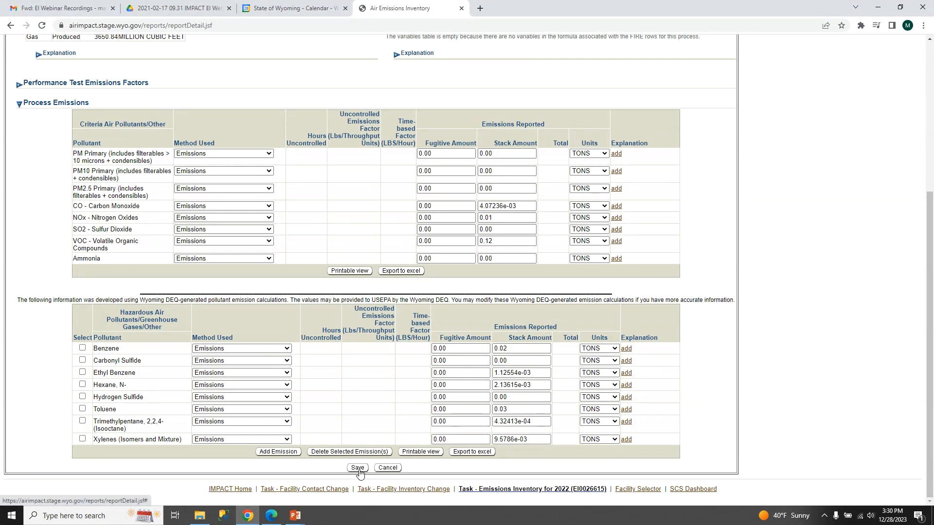
{"action": "left_click", "coordinate": [262, 348]}
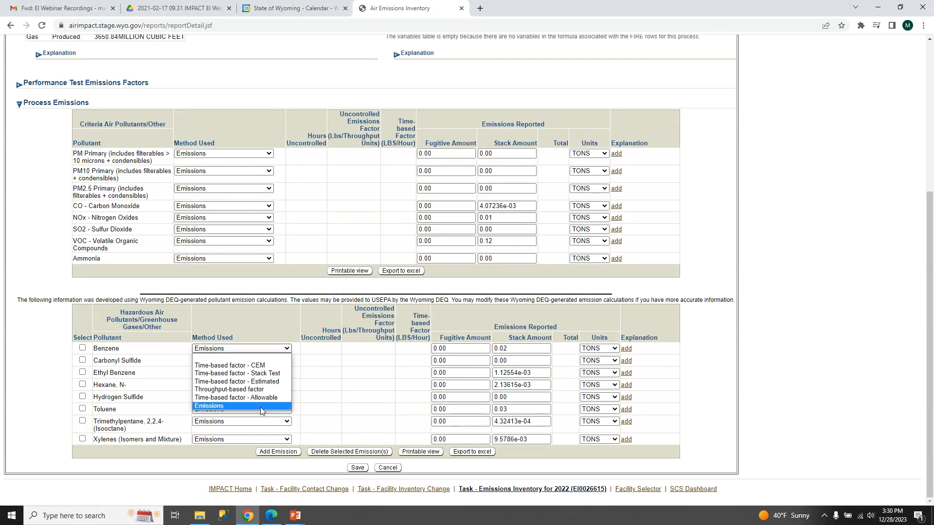
{"action": "left_click", "coordinate": [255, 326]}
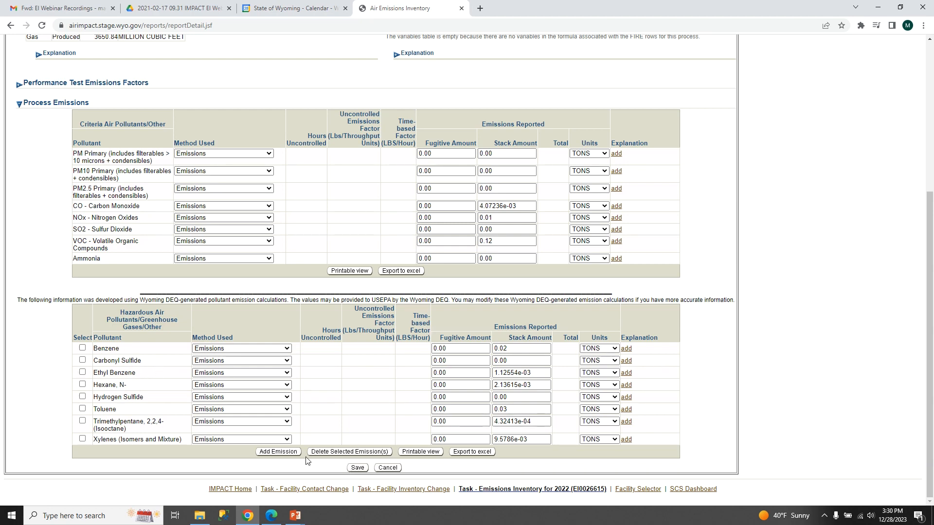
Step: Add a new emission row to PRC006's hazardous air pollutants and choose Cadmium as the pollutant
{"action": "left_click", "coordinate": [277, 453]}
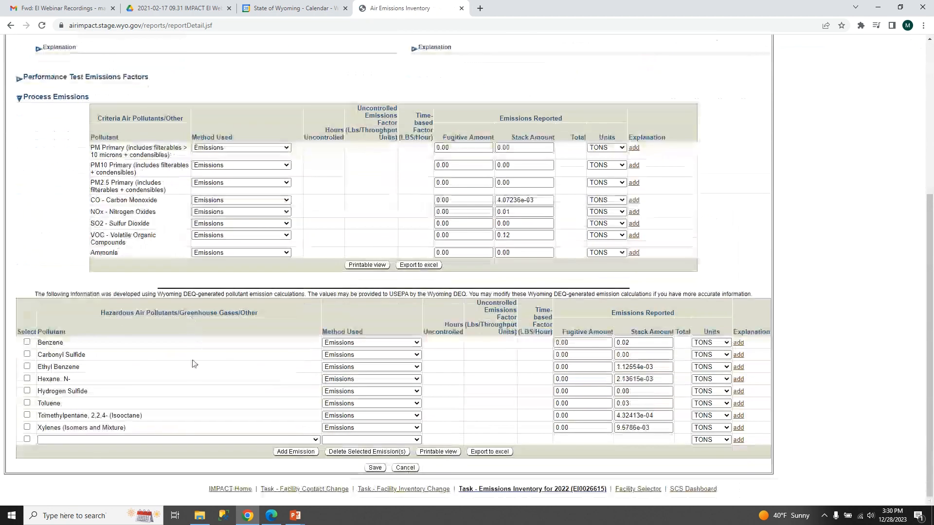
{"action": "left_click", "coordinate": [127, 441]}
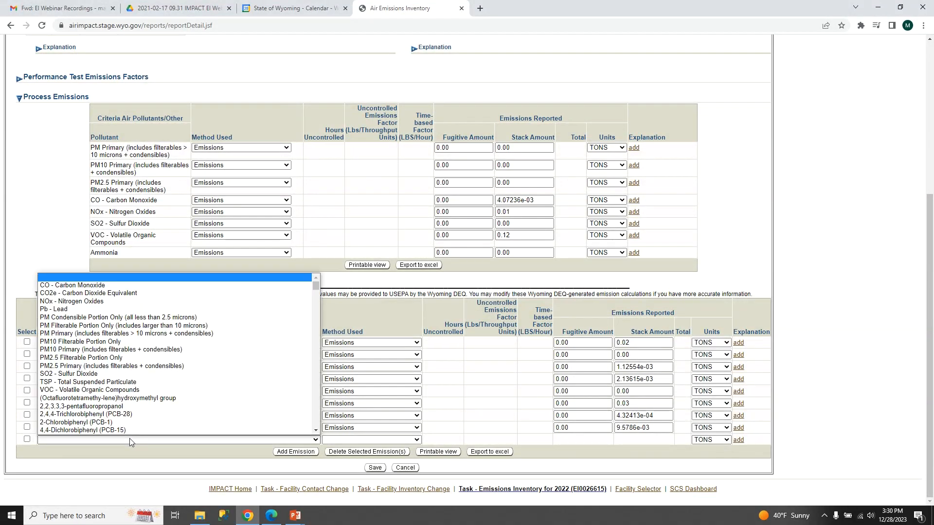
{"action": "scroll", "coordinate": [108, 338], "scroll_direction": "down", "scroll_amount": 5}
{"action": "scroll", "coordinate": [107, 338], "scroll_direction": "down", "scroll_amount": 8}
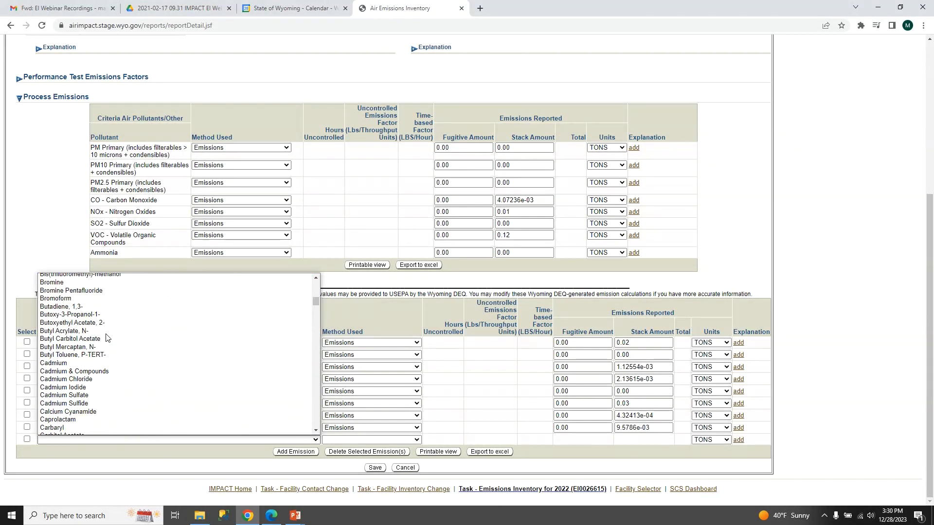
{"action": "scroll", "coordinate": [107, 338], "scroll_direction": "up", "scroll_amount": 1}
{"action": "scroll", "coordinate": [107, 337], "scroll_direction": "up", "scroll_amount": 7}
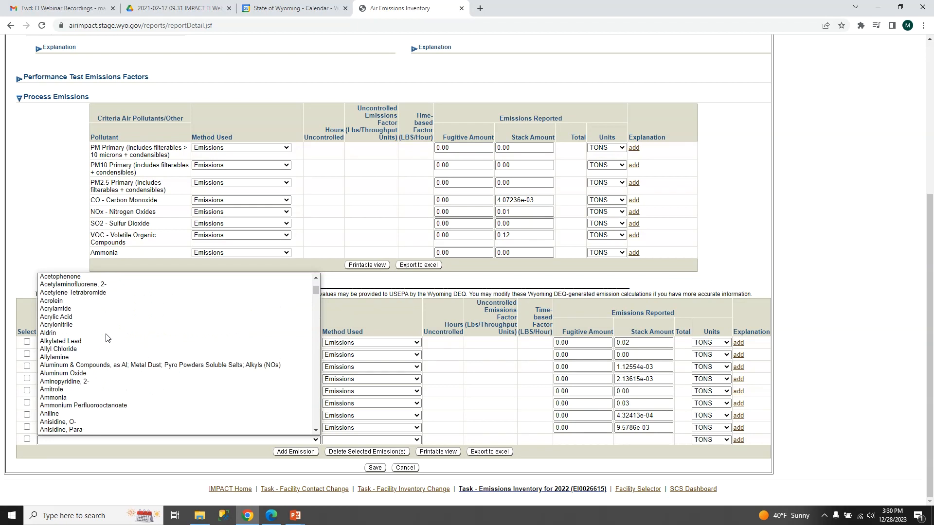
{"action": "key", "text": "c"}
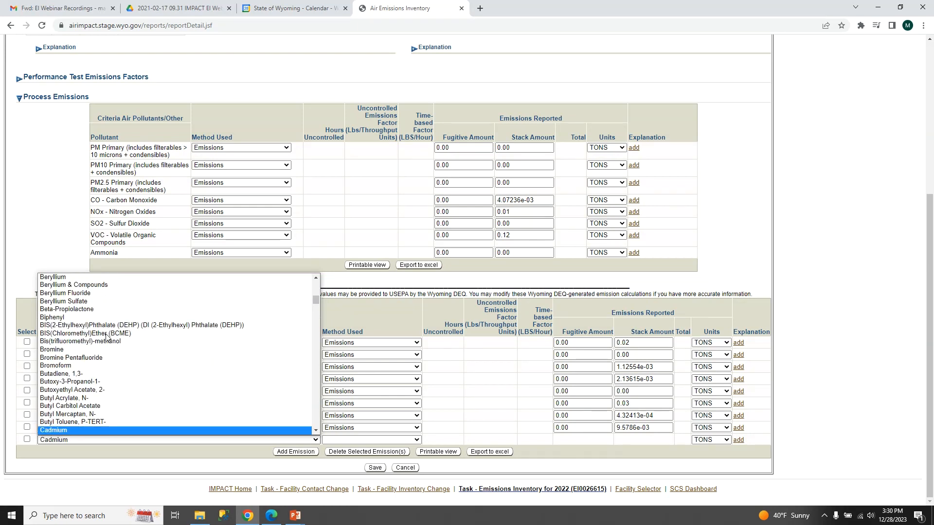
{"action": "key", "text": "Return"}
Step: Report Cadmium using the Emissions method with a fugitive amount of 0 and a stack amount of .00001 tons, and save
{"action": "left_click", "coordinate": [344, 437]}
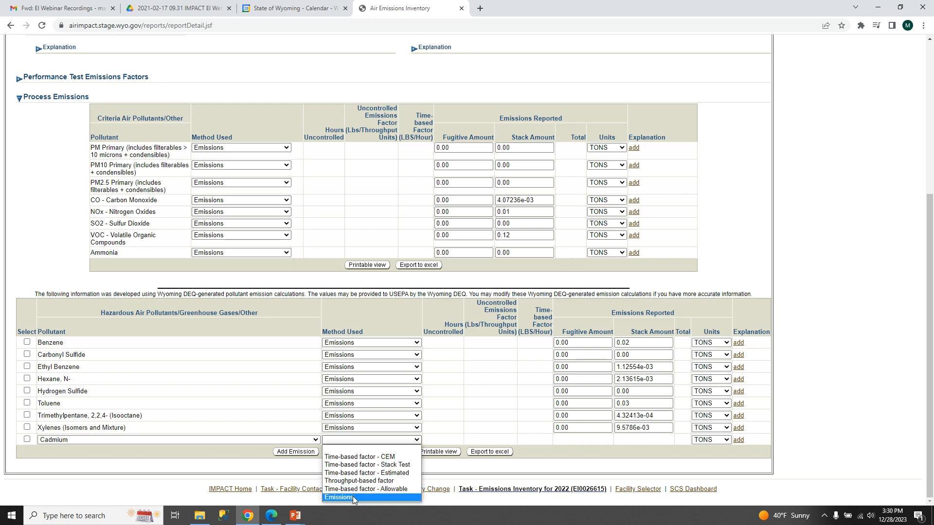
{"action": "left_click", "coordinate": [353, 496]}
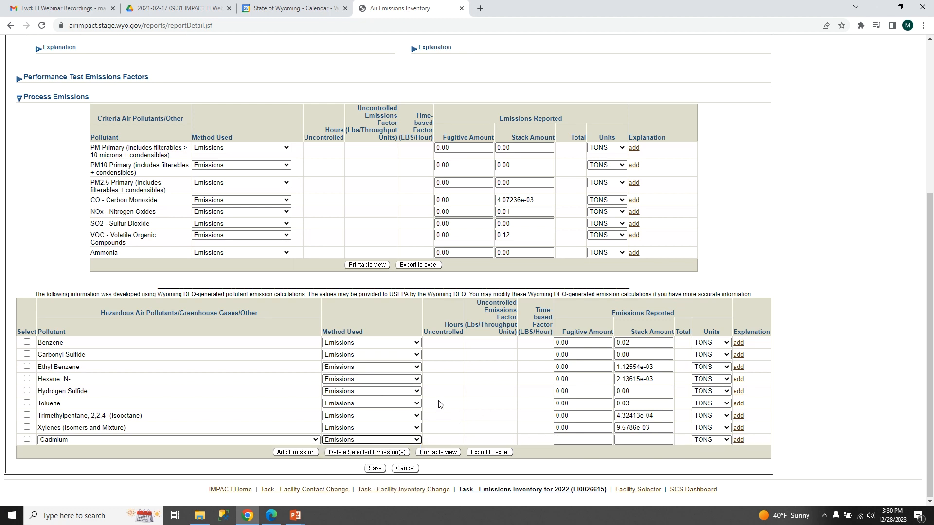
{"action": "left_click", "coordinate": [588, 441]}
{"action": "type", "text": "0"}
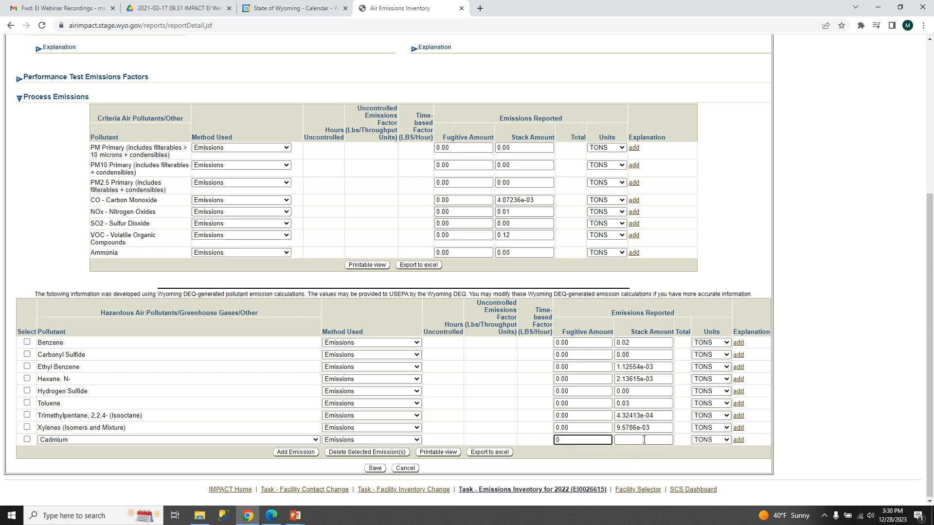
{"action": "left_click", "coordinate": [643, 438]}
{"action": "type", "text": "."}
{"action": "left_click", "coordinate": [375, 468]}
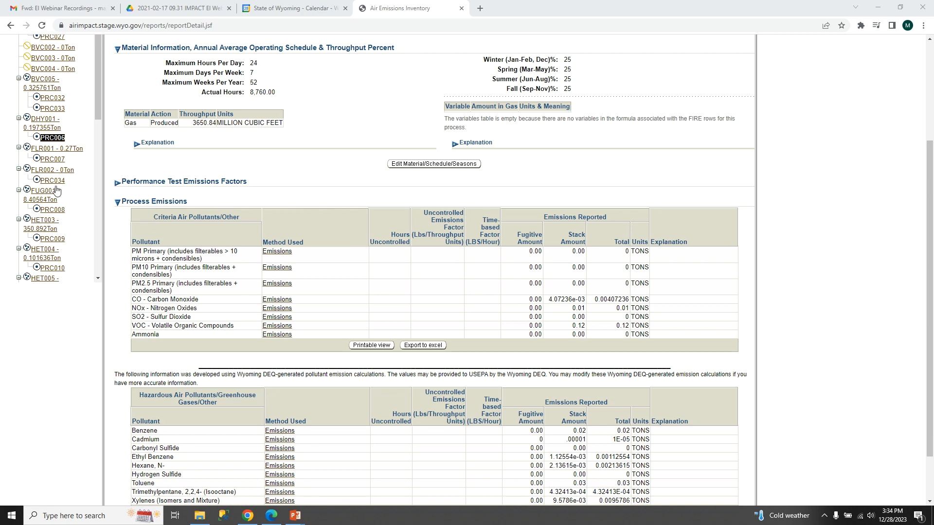
Step: Return to the EI0026615 inventory summary, review the facility emissions and attachments, and validate the inventory
{"action": "scroll", "coordinate": [56, 190], "scroll_direction": "up", "scroll_amount": 3}
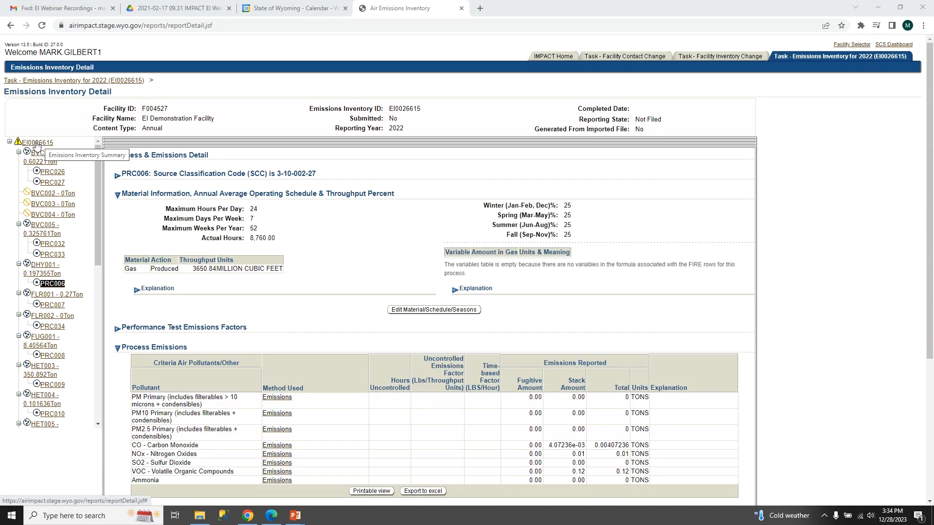
{"action": "left_click", "coordinate": [38, 143]}
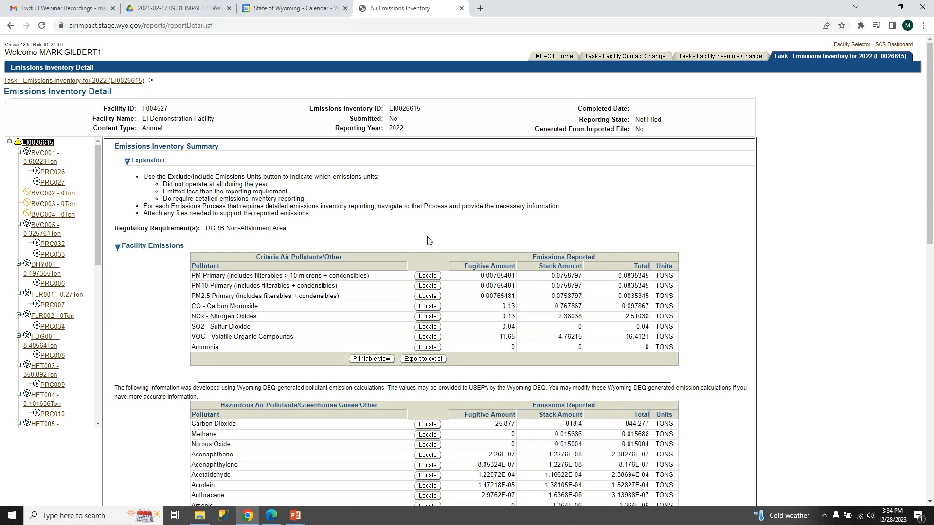
{"action": "scroll", "coordinate": [389, 261], "scroll_direction": "down", "scroll_amount": 12}
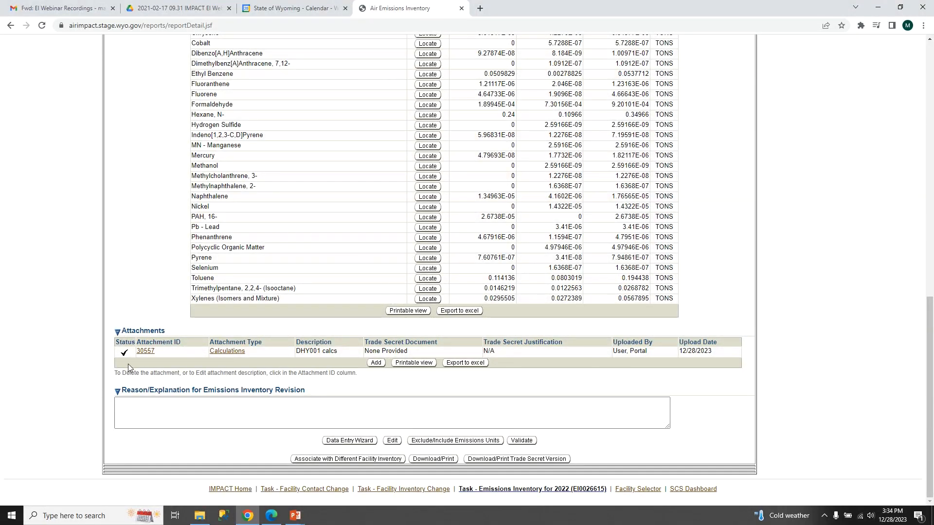
{"action": "scroll", "coordinate": [282, 322], "scroll_direction": "up", "scroll_amount": 9}
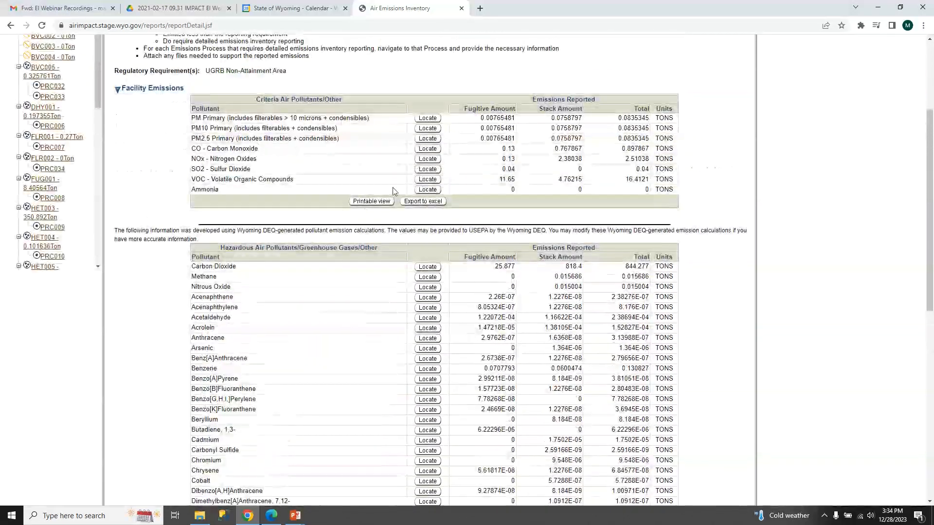
{"action": "scroll", "coordinate": [290, 372], "scroll_direction": "down", "scroll_amount": 9}
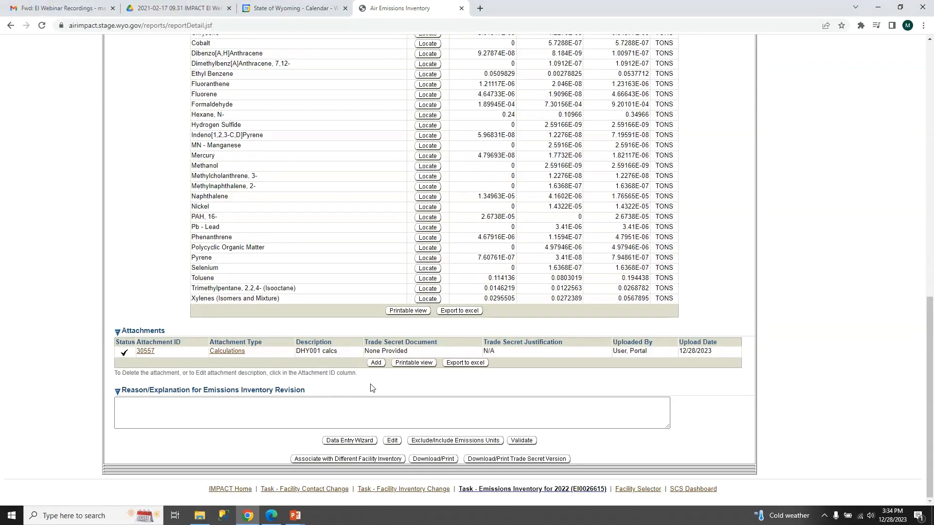
{"action": "left_click", "coordinate": [522, 441]}
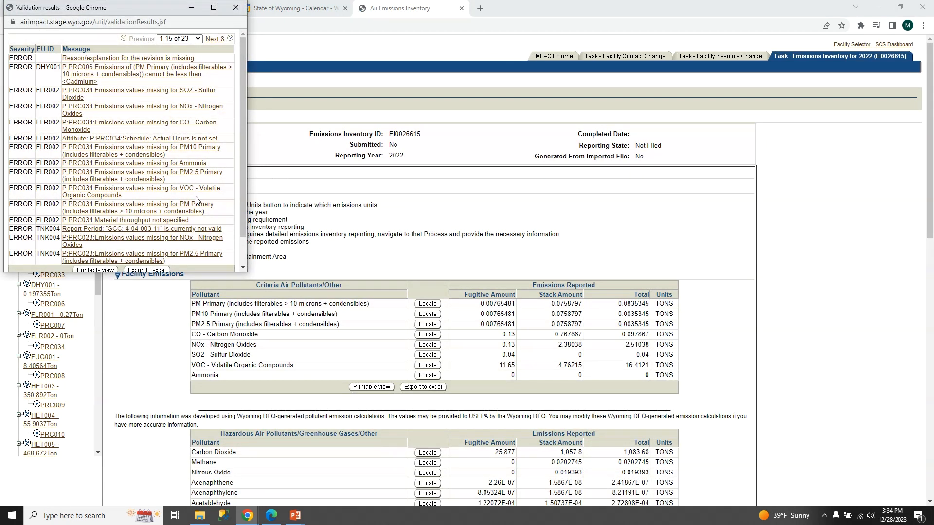
Step: Show all validation results in one list and examine the errors for the inventory's emission units
{"action": "scroll", "coordinate": [119, 161], "scroll_direction": "down", "scroll_amount": 3}
{"action": "scroll", "coordinate": [119, 160], "scroll_direction": "up", "scroll_amount": 3}
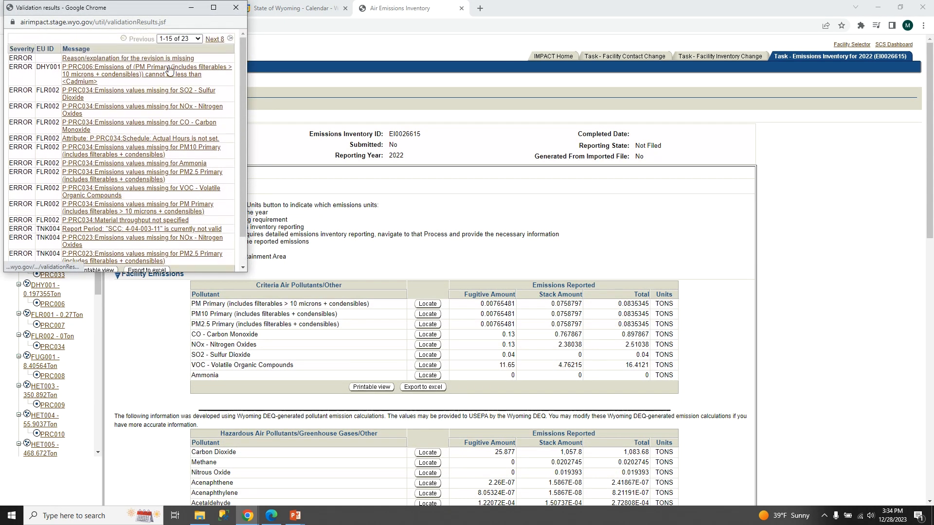
{"action": "left_click", "coordinate": [179, 39]}
{"action": "left_click", "coordinate": [179, 45]}
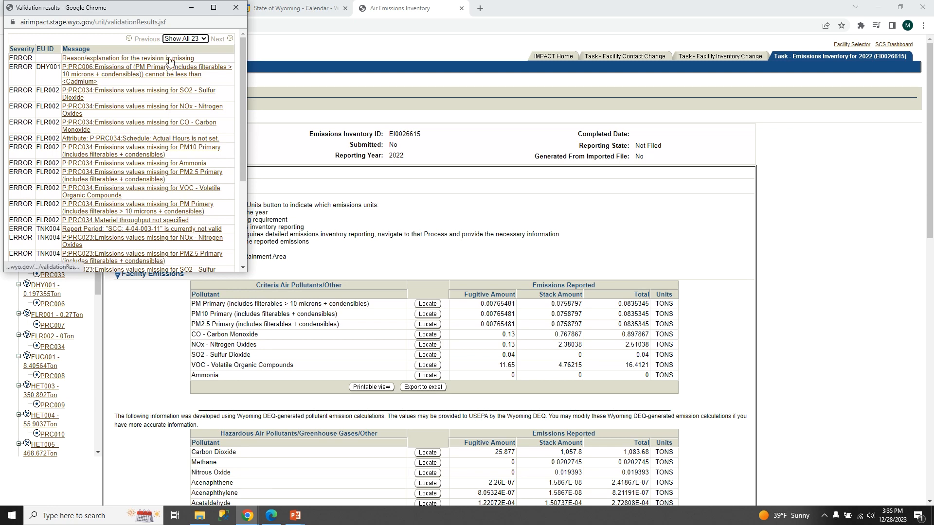
{"action": "left_click", "coordinate": [908, 165]}
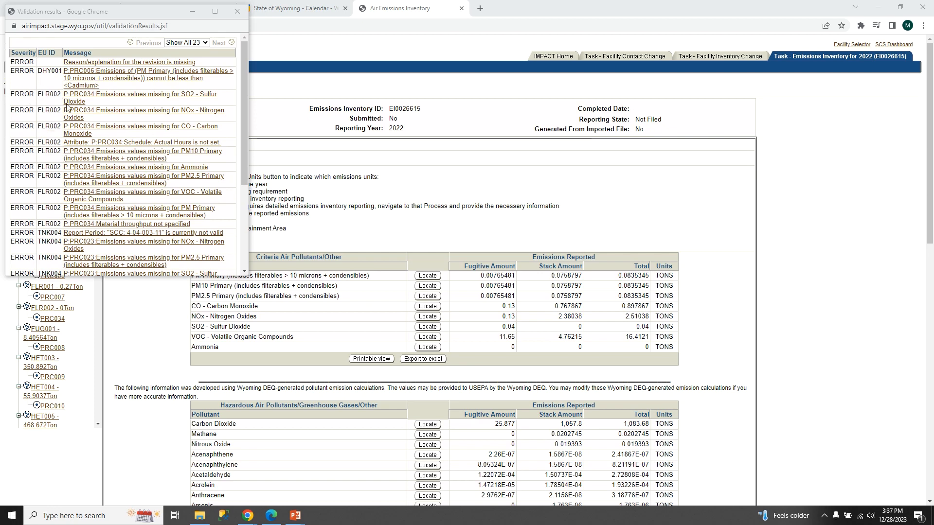
{"action": "scroll", "coordinate": [68, 163], "scroll_direction": "down", "scroll_amount": 2}
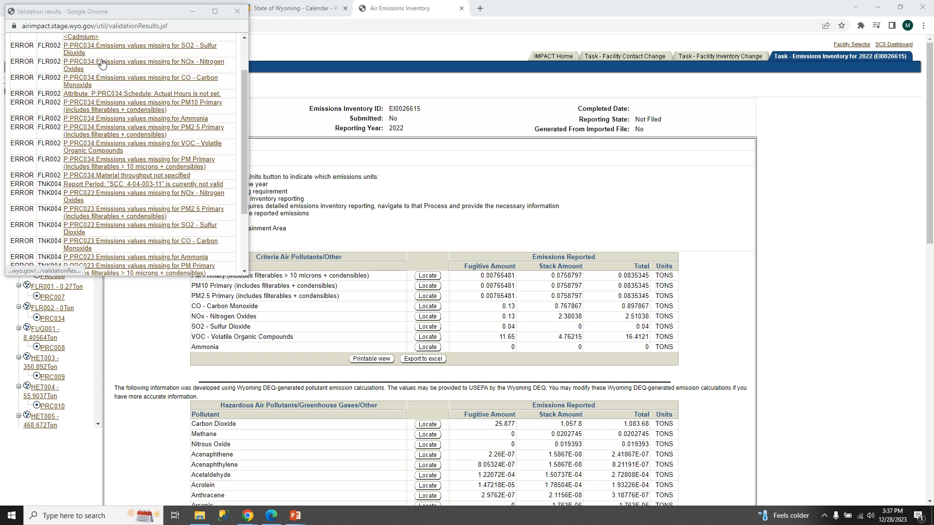
Step: Open PRC034 from its missing SO2 emissions error, minimize the validation results and review the process's pending entries
{"action": "left_click", "coordinate": [81, 49]}
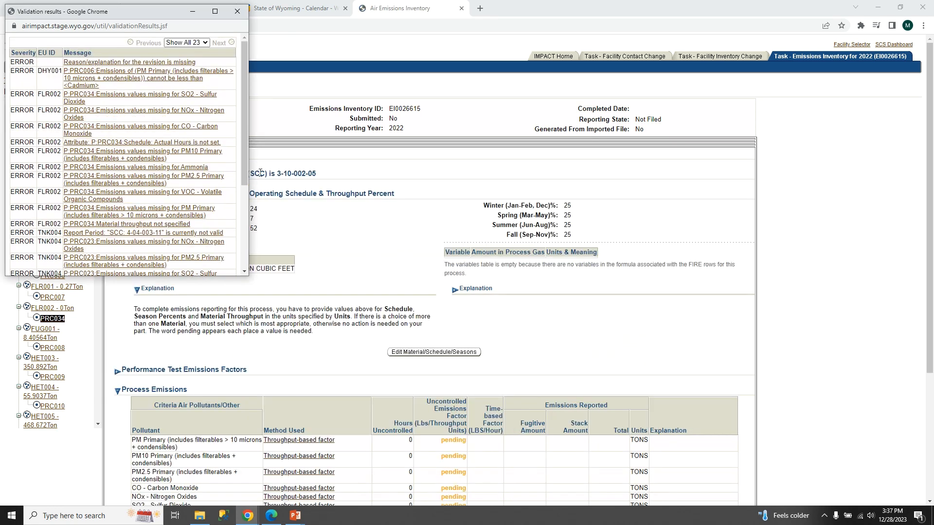
{"action": "left_click", "coordinate": [193, 10]}
{"action": "scroll", "coordinate": [310, 233], "scroll_direction": "down", "scroll_amount": 2}
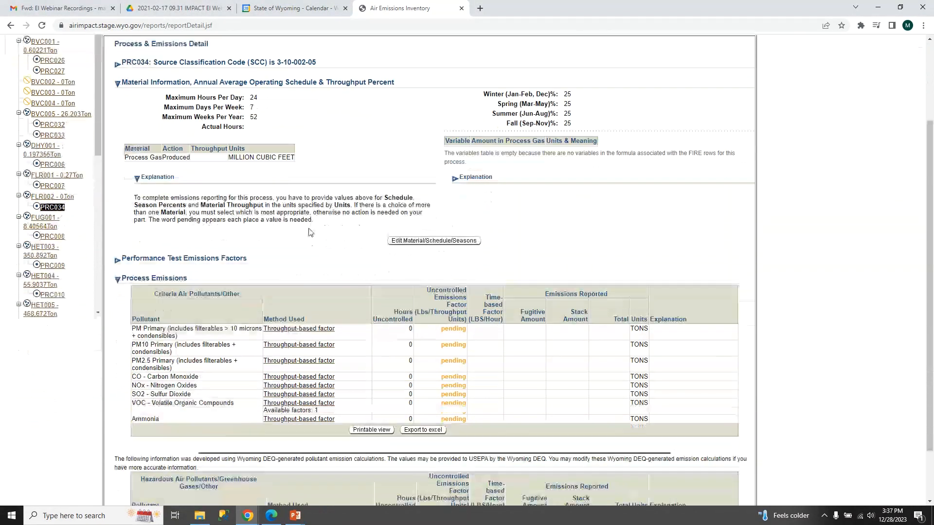
{"action": "scroll", "coordinate": [310, 233], "scroll_direction": "down", "scroll_amount": 1}
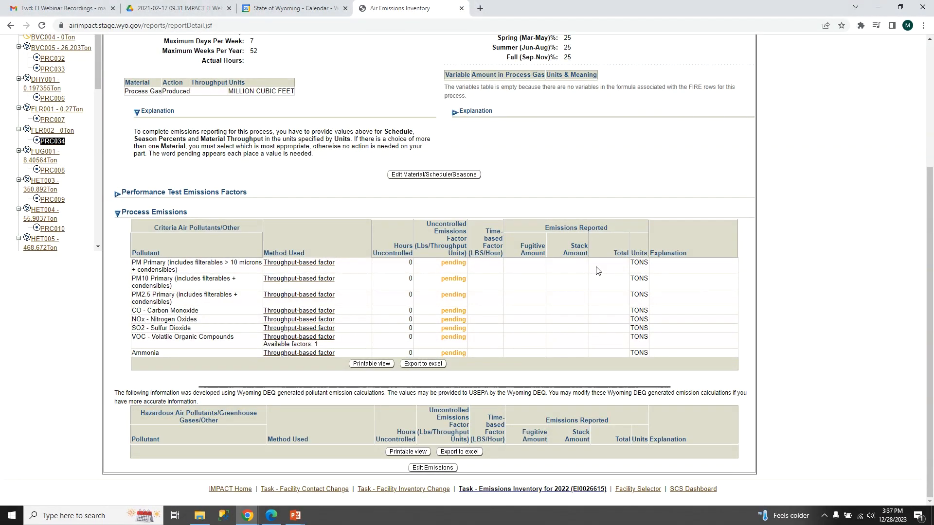
Step: Set PRC034's process gas throughput to 1 million cubic feet and its actual hours to 8760, and save
{"action": "left_click", "coordinate": [390, 176]}
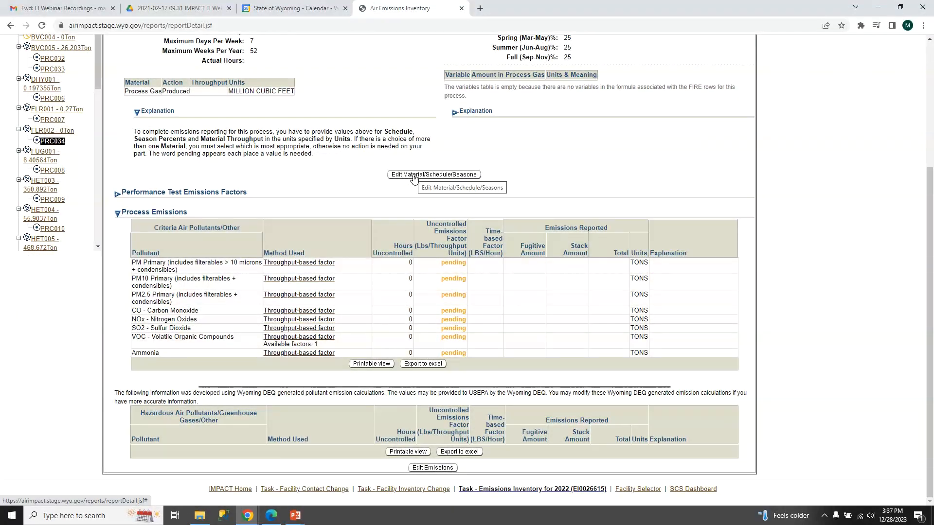
{"action": "left_click", "coordinate": [413, 176]}
{"action": "left_click", "coordinate": [234, 222]}
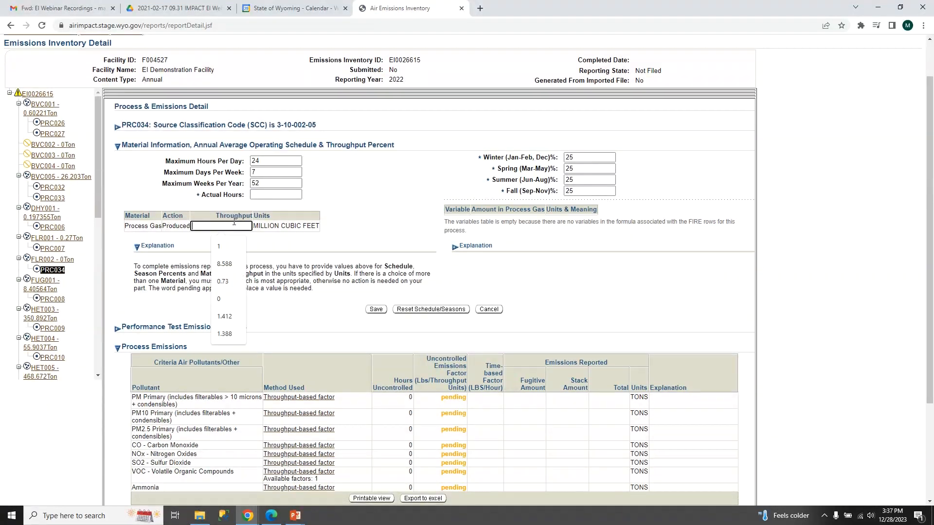
{"action": "type", "text": "1"}
{"action": "left_click", "coordinate": [290, 195]}
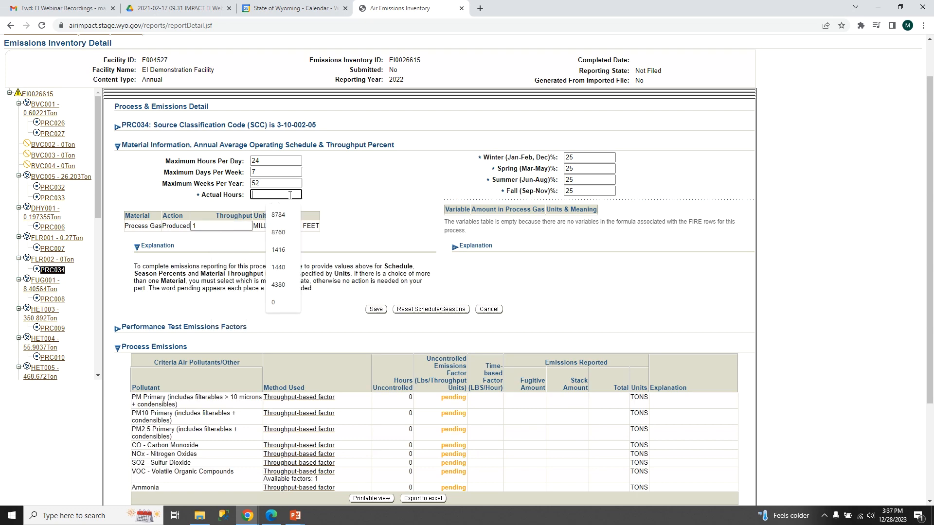
{"action": "left_click", "coordinate": [282, 231]}
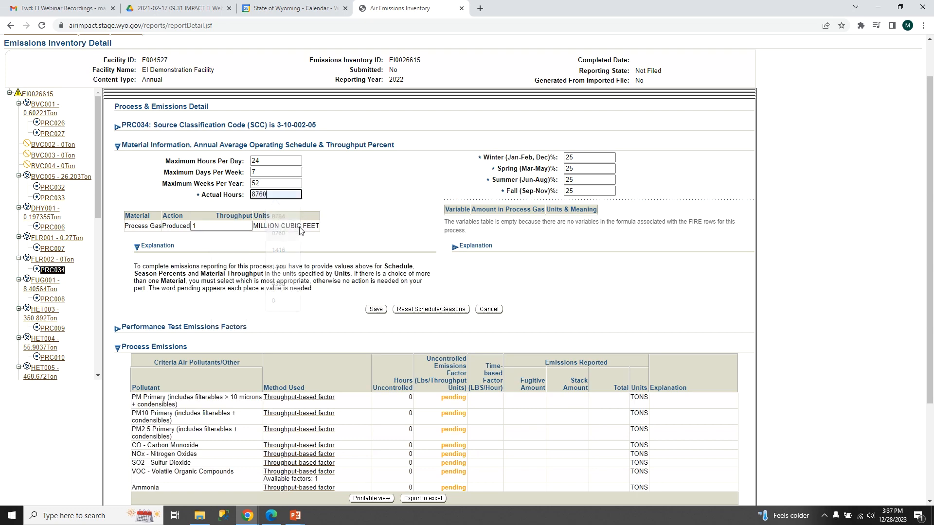
{"action": "scroll", "coordinate": [389, 180], "scroll_direction": "down", "scroll_amount": 3}
{"action": "left_click", "coordinate": [378, 175]}
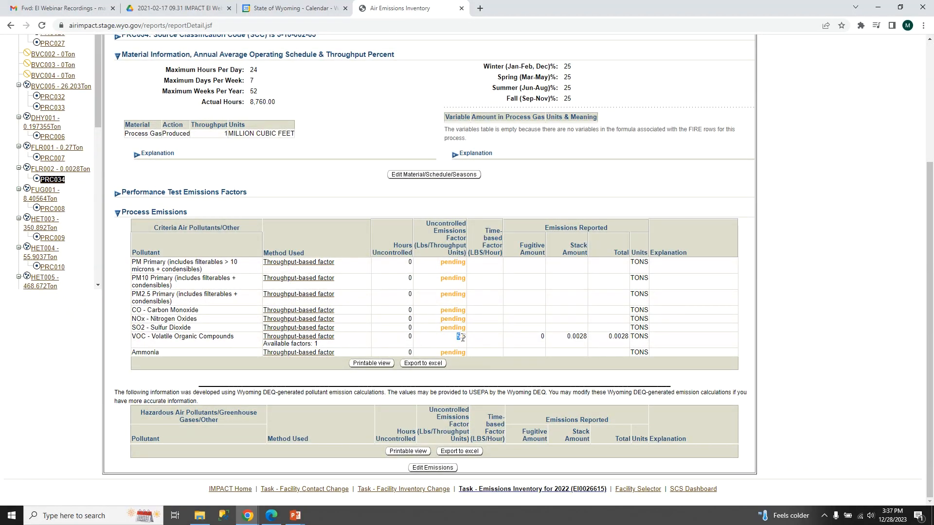
Step: Open PRC034's emissions for editing and set the uncontrolled emissions factor to 7.6 for PM, PM10 and PM2.5 Primary
{"action": "left_click", "coordinate": [433, 467]}
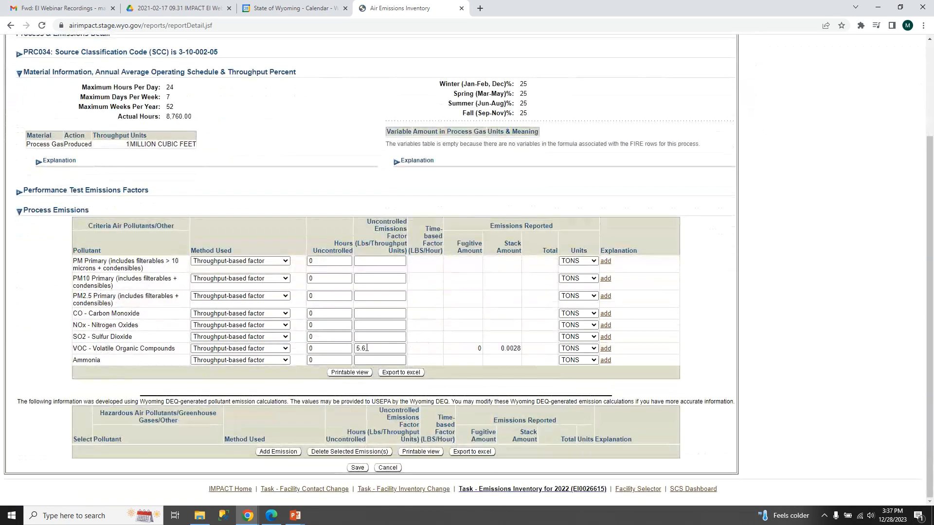
{"action": "left_click", "coordinate": [372, 261]}
{"action": "left_click", "coordinate": [378, 296]}
{"action": "left_click", "coordinate": [380, 278]}
{"action": "left_click", "coordinate": [380, 316]}
{"action": "left_click", "coordinate": [379, 296]}
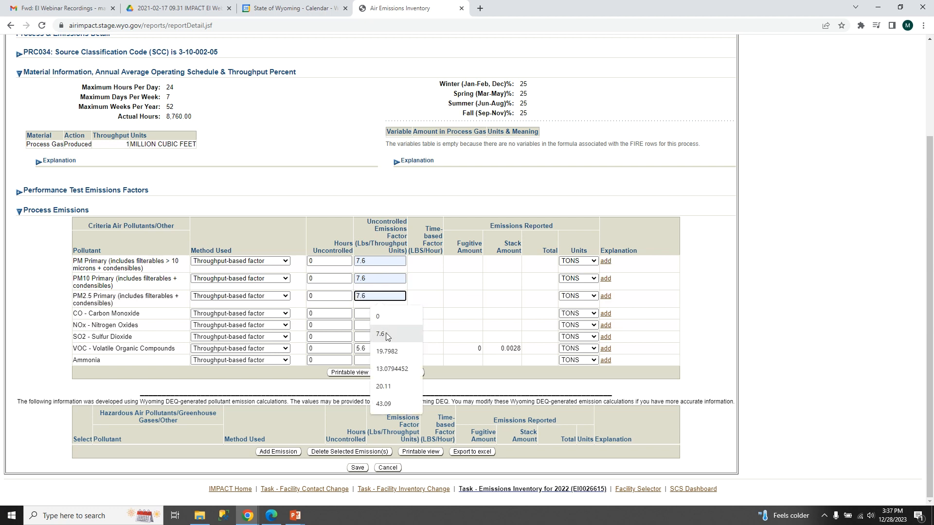
{"action": "left_click", "coordinate": [386, 333]}
Step: Set PRC034's uncontrolled emissions factors to 84 for CO, 100 for NOx, 0.6 for SO2 and 0 for Ammonia, and save
{"action": "left_click", "coordinate": [380, 314]}
{"action": "left_click", "coordinate": [387, 348]}
{"action": "left_click", "coordinate": [379, 325]}
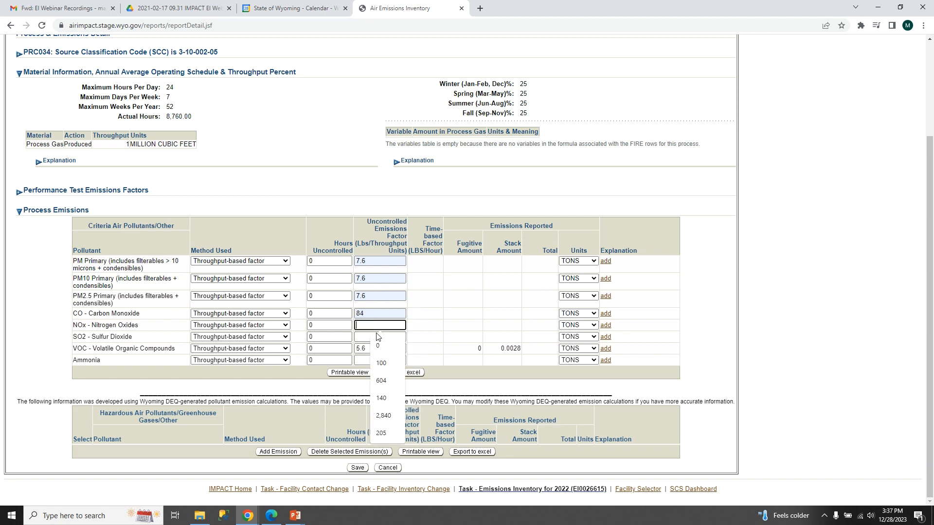
{"action": "left_click", "coordinate": [385, 364]}
{"action": "left_click", "coordinate": [380, 336]}
{"action": "left_click", "coordinate": [373, 360]}
{"action": "left_click", "coordinate": [373, 360]}
{"action": "left_click", "coordinate": [378, 375]}
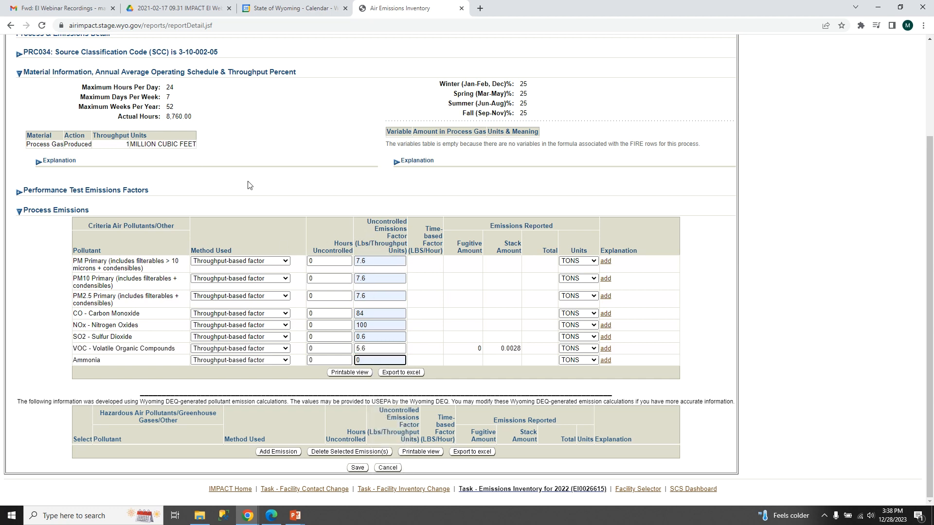
{"action": "left_click", "coordinate": [353, 460]}
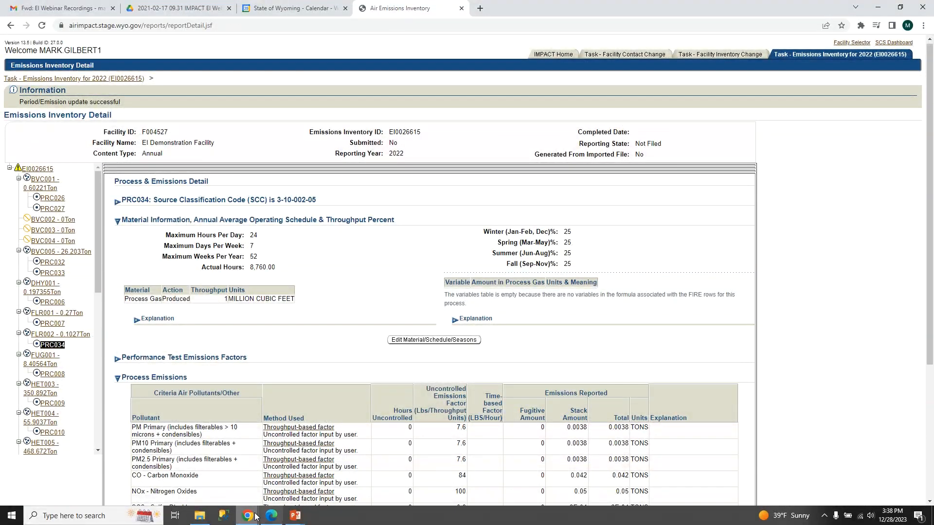
Step: Return to the validation results and open TNK004's process PRC023 from its missing PM Primary emissions error
{"action": "mouse_move", "coordinate": [247, 514]}
{"action": "left_click", "coordinate": [294, 479]}
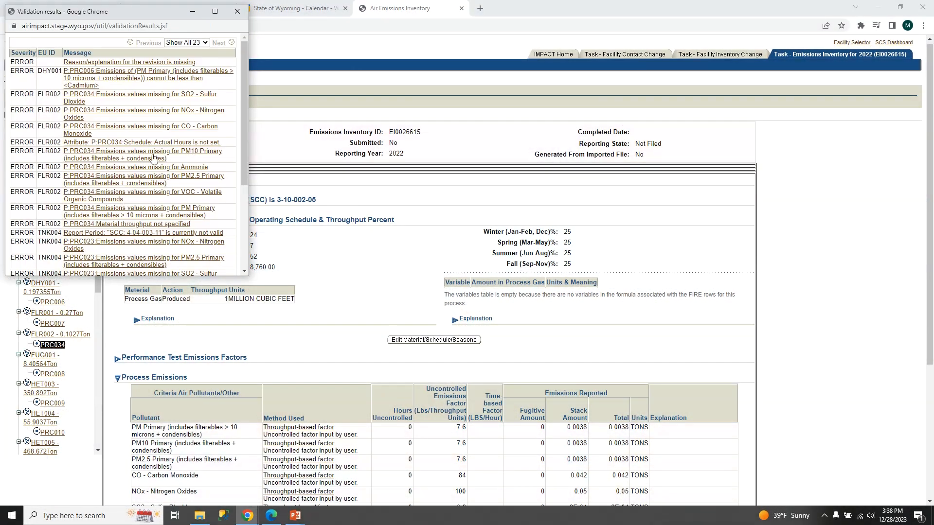
{"action": "scroll", "coordinate": [179, 156], "scroll_direction": "down", "scroll_amount": 5}
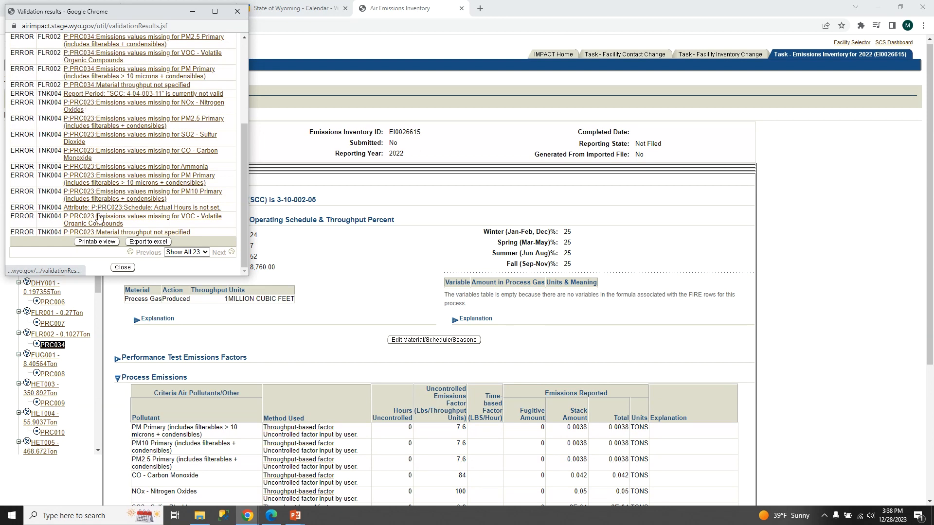
{"action": "left_click", "coordinate": [101, 179]}
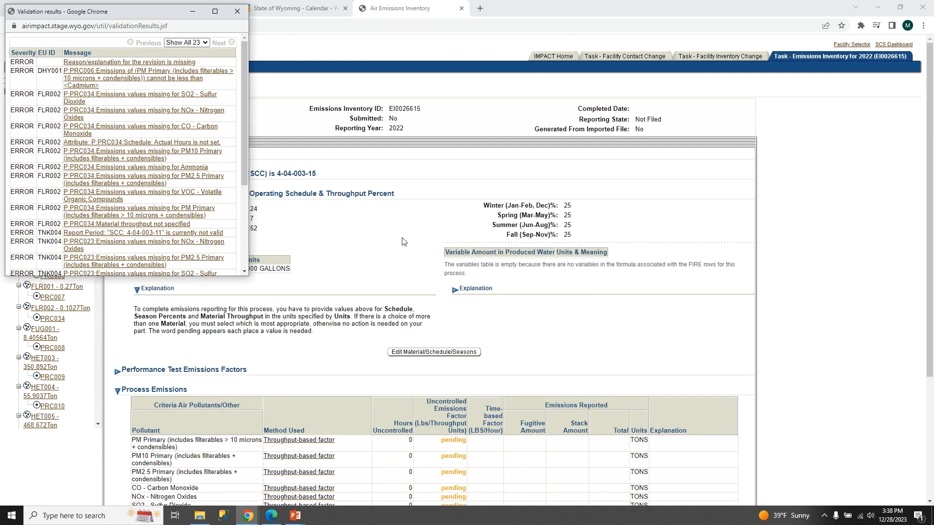
Step: Open PRC023's emissions for editing and set the uncontrolled emissions factor for VOC to 3.2
{"action": "scroll", "coordinate": [398, 237], "scroll_direction": "down", "scroll_amount": 3}
{"action": "left_click", "coordinate": [192, 11]}
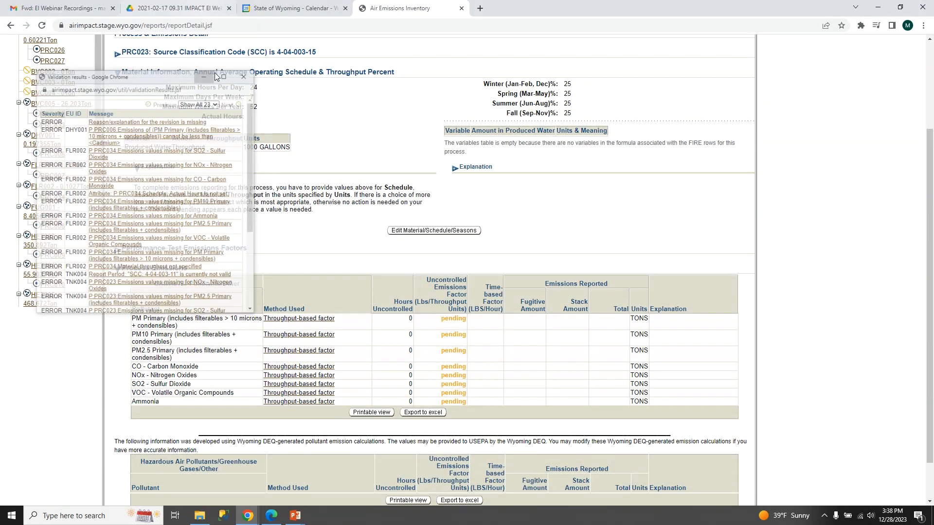
{"action": "scroll", "coordinate": [262, 219], "scroll_direction": "up", "scroll_amount": 2}
{"action": "scroll", "coordinate": [263, 219], "scroll_direction": "down", "scroll_amount": 3}
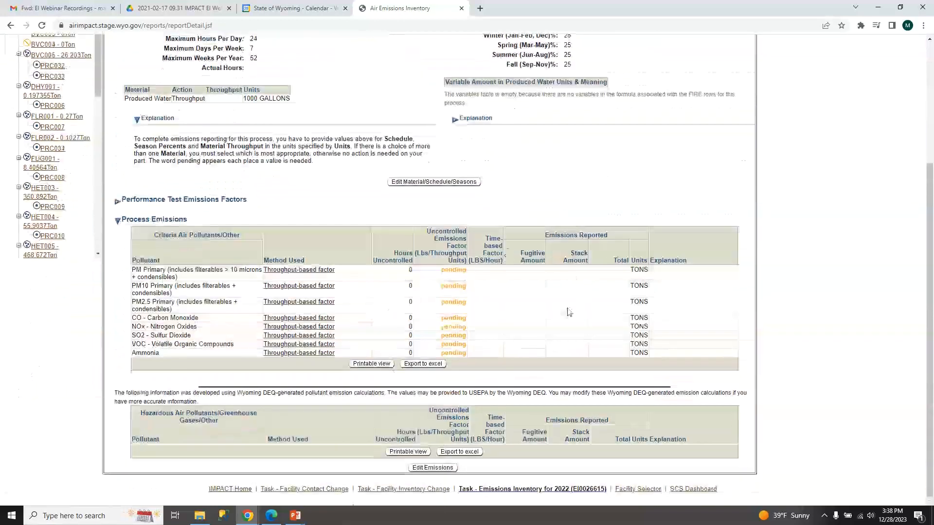
{"action": "left_click", "coordinate": [432, 468]}
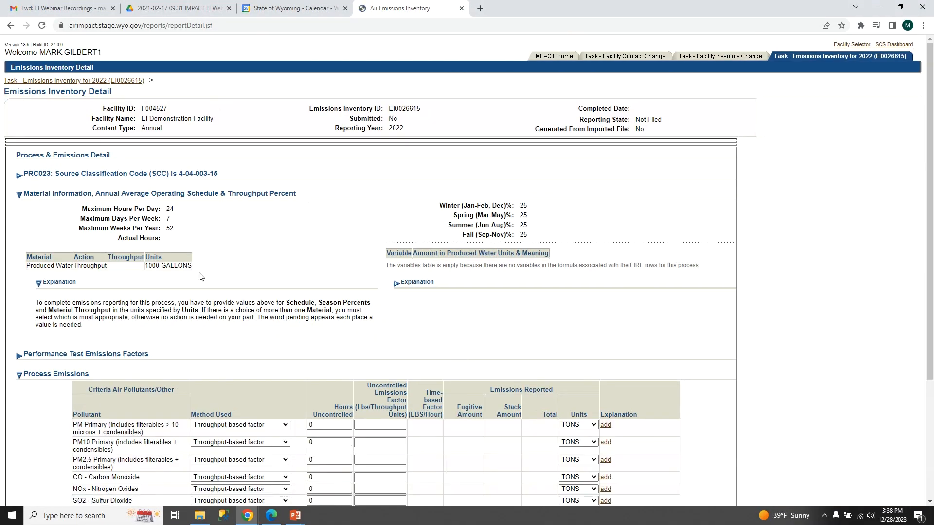
{"action": "scroll", "coordinate": [295, 296], "scroll_direction": "down", "scroll_amount": 3}
{"action": "left_click", "coordinate": [384, 360]}
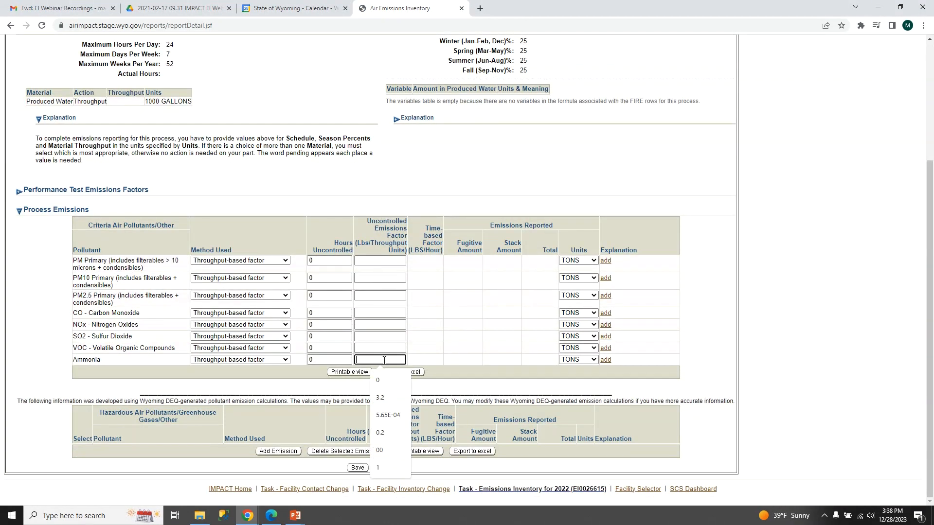
{"action": "left_click", "coordinate": [380, 347]}
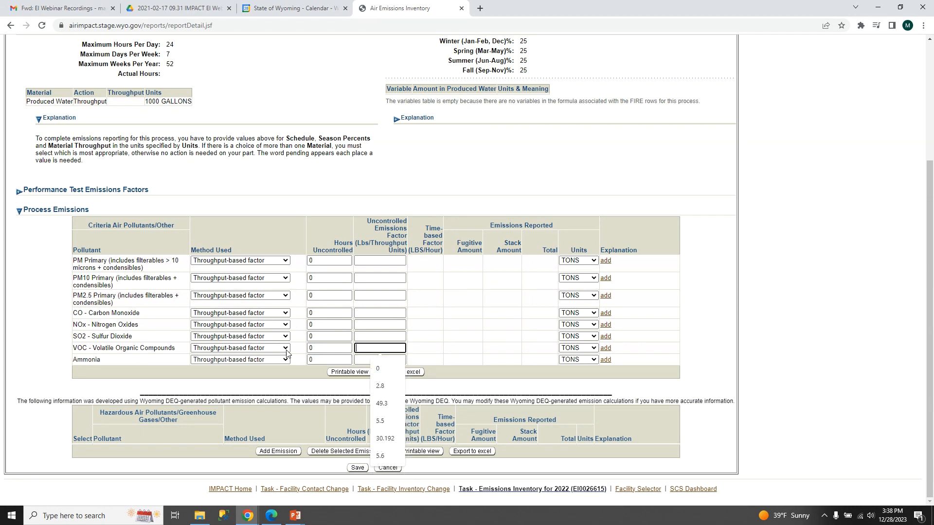
{"action": "left_click", "coordinate": [280, 349]}
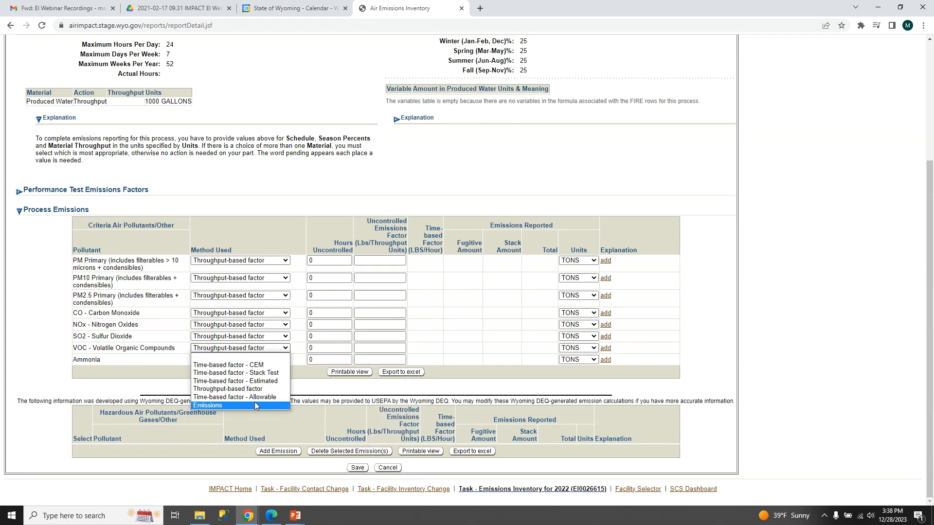
{"action": "left_click", "coordinate": [368, 349]}
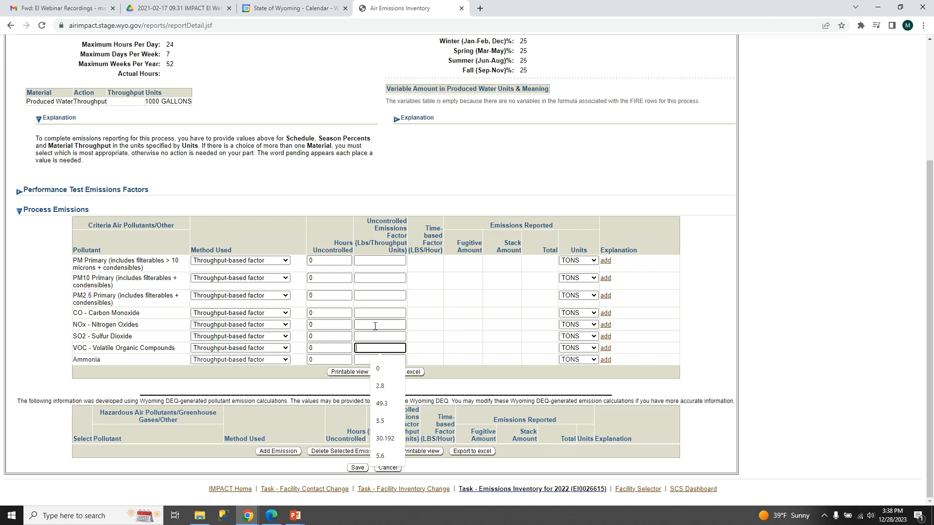
{"action": "type", "text": "3.2"}
Step: Set PRC023's uncontrolled emissions factors to 0 for Ammonia, SO2, NOx, CO, PM2.5, PM10 and PM Primary, and save
{"action": "left_click", "coordinate": [382, 360]}
{"action": "left_click", "coordinate": [378, 380]}
{"action": "left_click", "coordinate": [372, 336]}
{"action": "type", "text": "0"}
{"action": "left_click", "coordinate": [368, 323]}
{"action": "type", "text": "0"}
{"action": "left_click", "coordinate": [367, 314]}
{"action": "left_click", "coordinate": [363, 294]}
{"action": "type", "text": "0"}
{"action": "left_click", "coordinate": [365, 312]}
{"action": "type", "text": "0"}
{"action": "left_click", "coordinate": [365, 278]}
{"action": "type", "text": "0"}
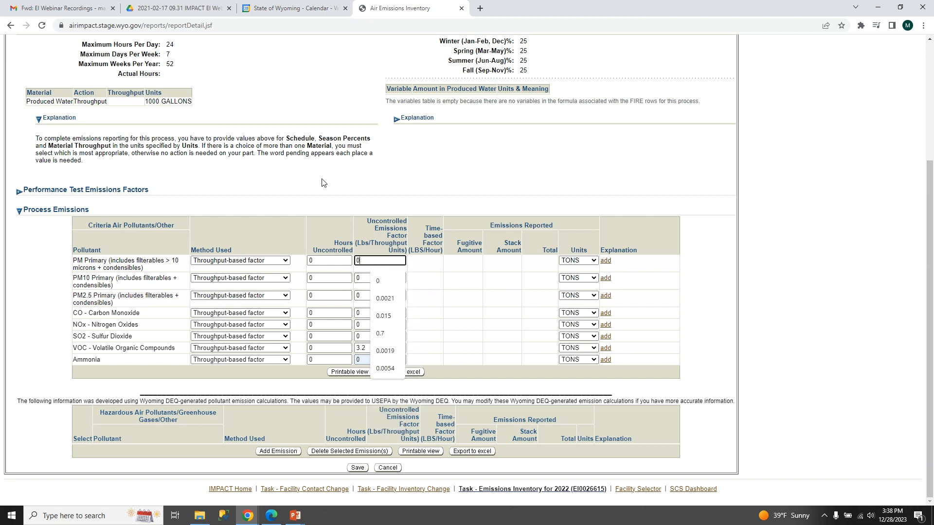
{"action": "left_click", "coordinate": [365, 261]}
{"action": "type", "text": "0"}
{"action": "left_click", "coordinate": [357, 468]}
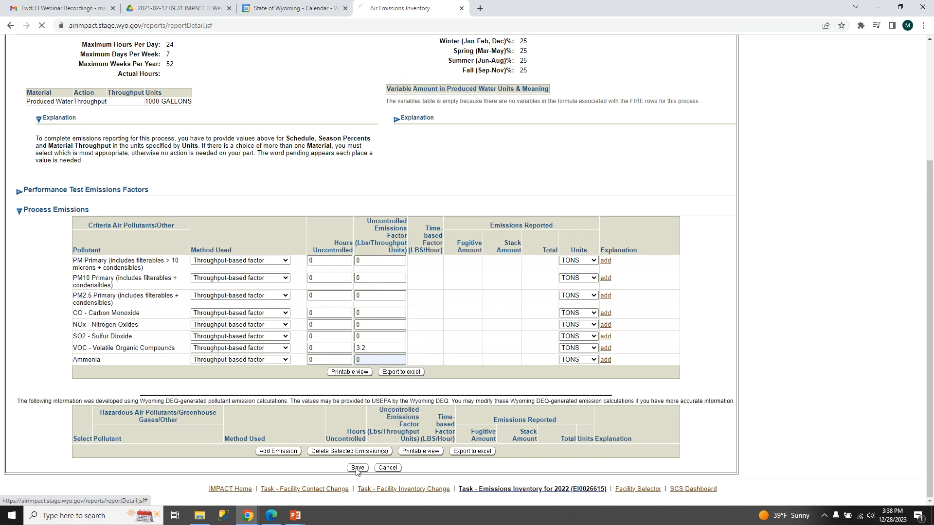
Step: Set PRC023's produced water throughput to 1 thousand gallons and its actual hours to 8760, and save
{"action": "scroll", "coordinate": [321, 291], "scroll_direction": "down", "scroll_amount": 5}
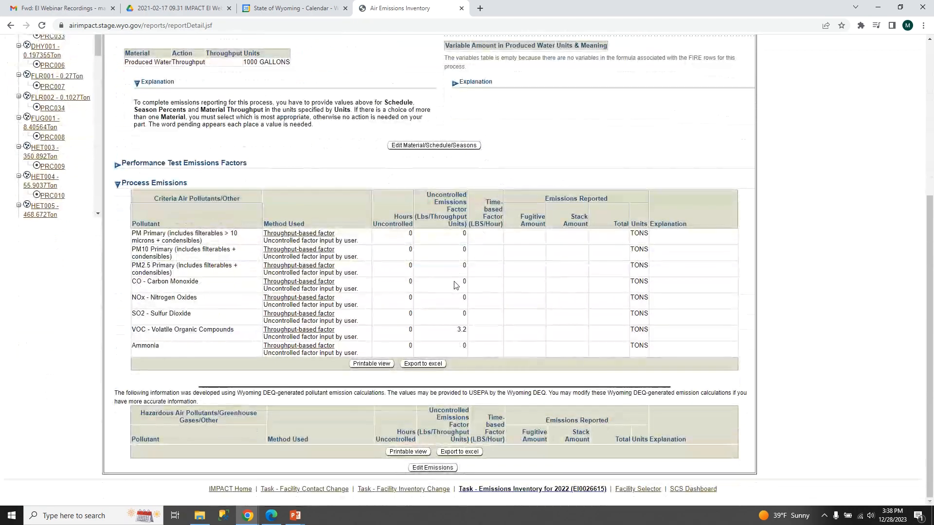
{"action": "scroll", "coordinate": [242, 93], "scroll_direction": "up", "scroll_amount": 3}
{"action": "left_click", "coordinate": [416, 292]}
{"action": "left_click", "coordinate": [217, 274]}
{"action": "type", "text": "1"}
{"action": "left_click", "coordinate": [263, 243]}
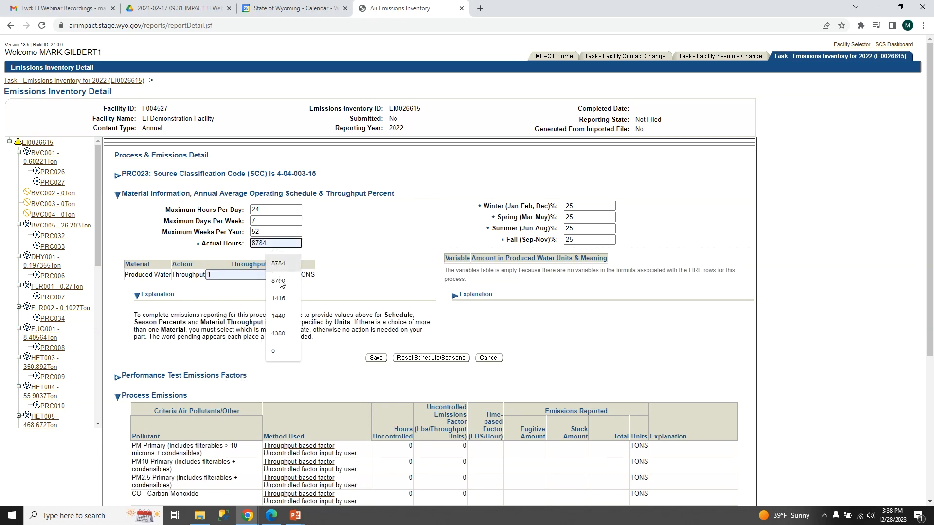
{"action": "left_click", "coordinate": [278, 282]}
{"action": "left_click", "coordinate": [379, 360]}
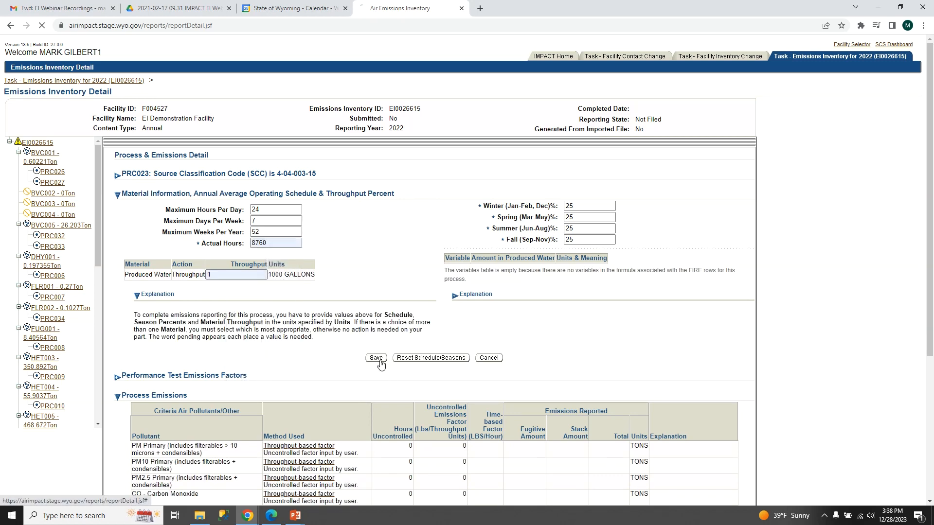
Step: Return to the validation results, open DHY001's process PRC006 from its PM Primary and cadmium error, and close the results
{"action": "scroll", "coordinate": [361, 232], "scroll_direction": "down", "scroll_amount": 3}
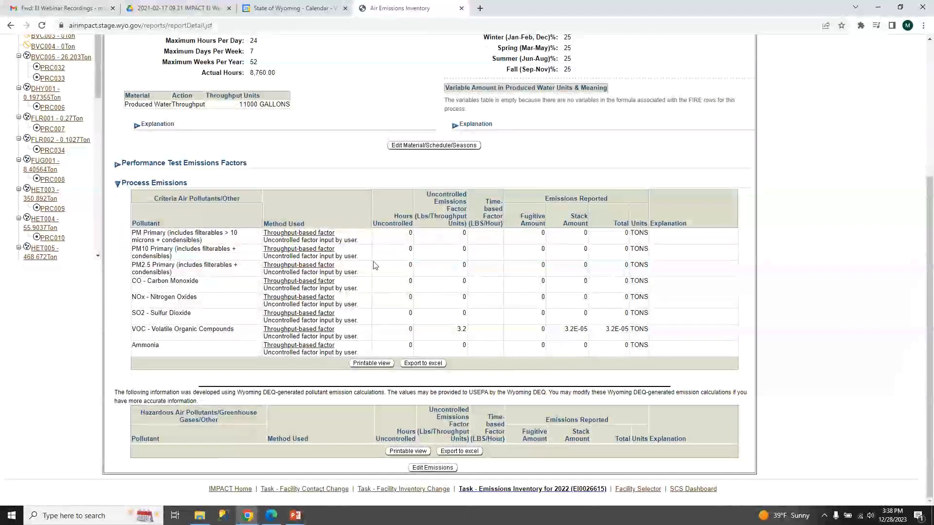
{"action": "scroll", "coordinate": [305, 475], "scroll_direction": "up", "scroll_amount": 2}
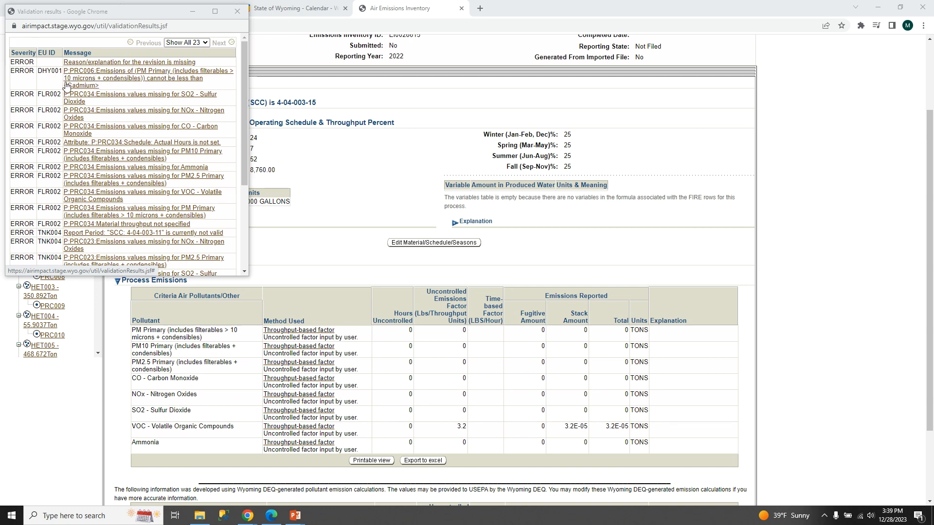
{"action": "left_click", "coordinate": [214, 196]}
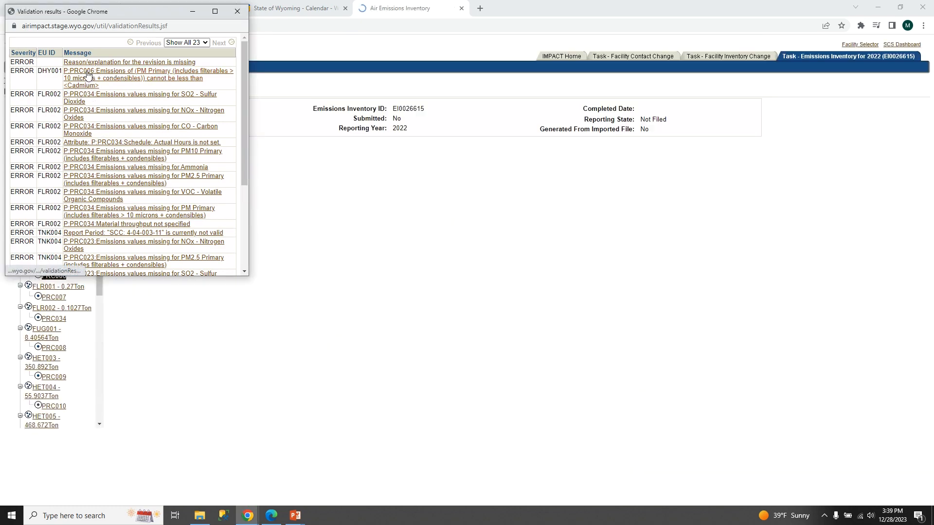
{"action": "scroll", "coordinate": [252, 318], "scroll_direction": "down", "scroll_amount": 3}
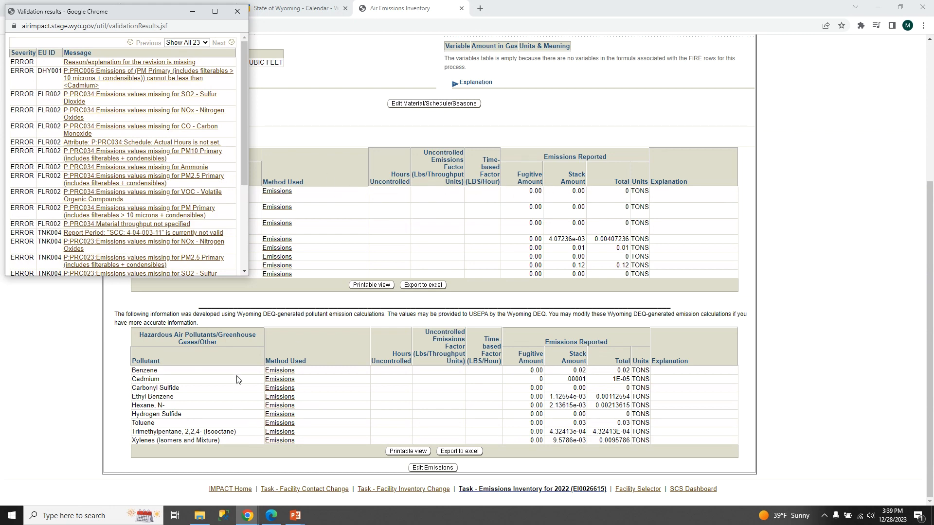
{"action": "left_click", "coordinate": [237, 10]}
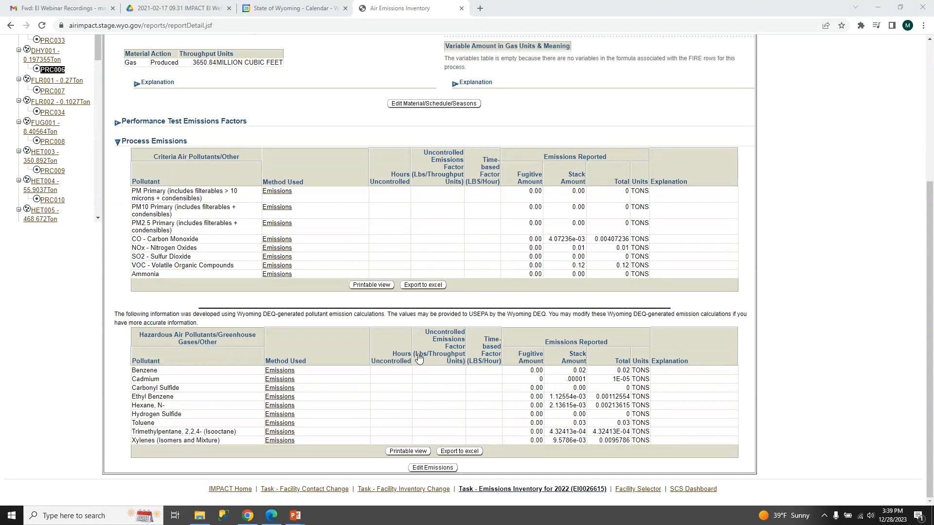
Step: Delete Cadmium from PRC006's hazardous air pollutant emissions and save the change
{"action": "left_click", "coordinate": [416, 470]}
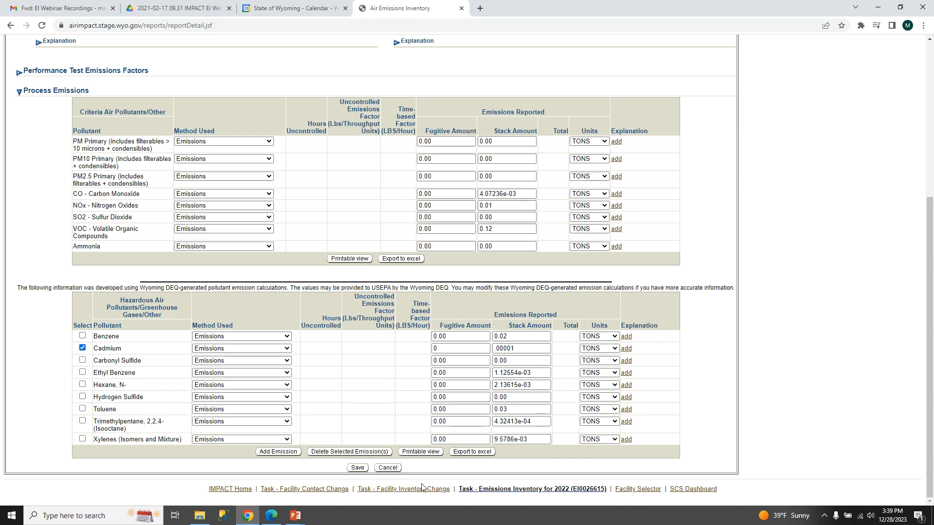
{"action": "left_click", "coordinate": [353, 453]}
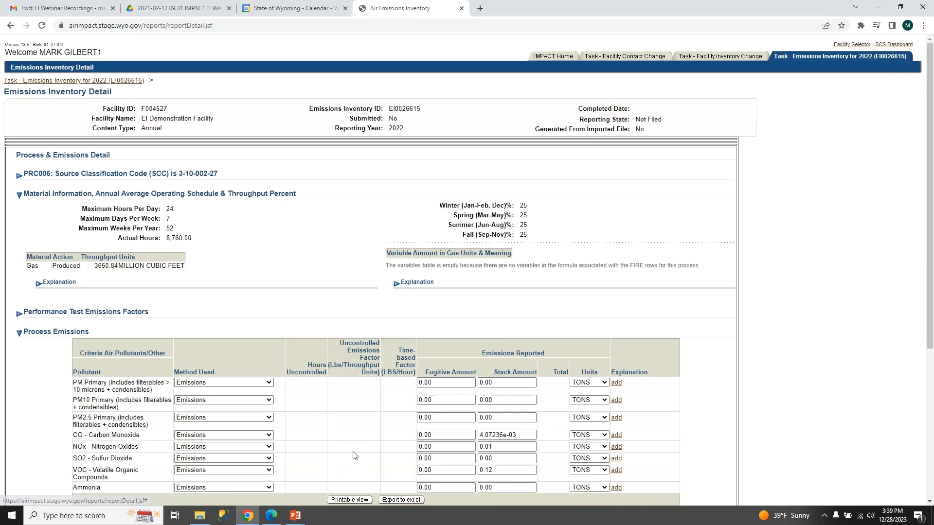
{"action": "scroll", "coordinate": [370, 362], "scroll_direction": "down", "scroll_amount": 5}
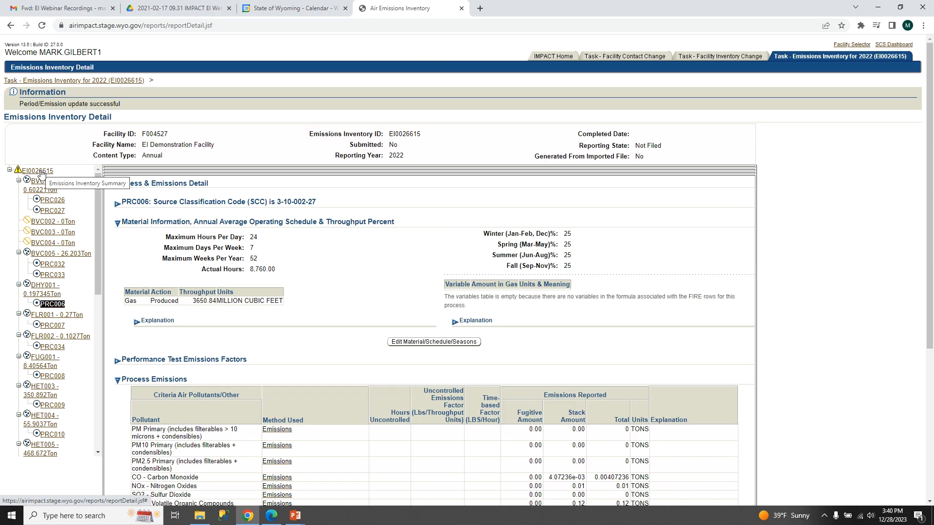
Step: Validate the inventory from its summary page and close the validation results
{"action": "left_click", "coordinate": [39, 172]}
{"action": "scroll", "coordinate": [498, 402], "scroll_direction": "down", "scroll_amount": 15}
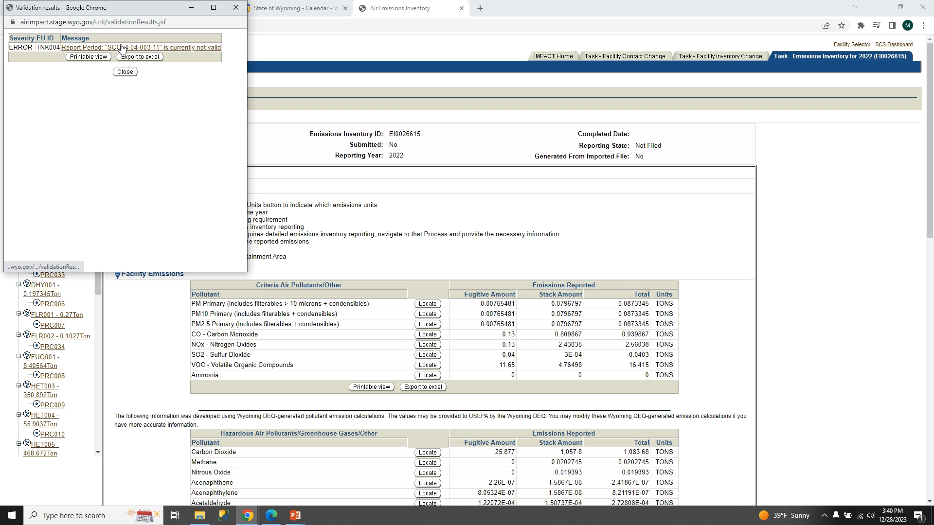
{"action": "left_click", "coordinate": [125, 72]}
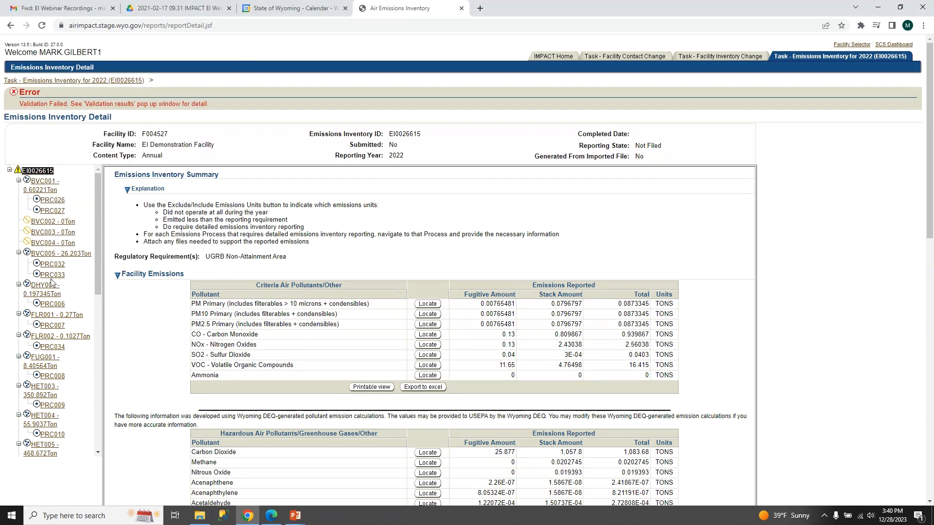
Step: Open TNK004's SCC 4-04-003-11 process and delete that period from the report, confirming the deletion
{"action": "scroll", "coordinate": [52, 273], "scroll_direction": "down", "scroll_amount": 5}
{"action": "scroll", "coordinate": [53, 263], "scroll_direction": "down", "scroll_amount": 5}
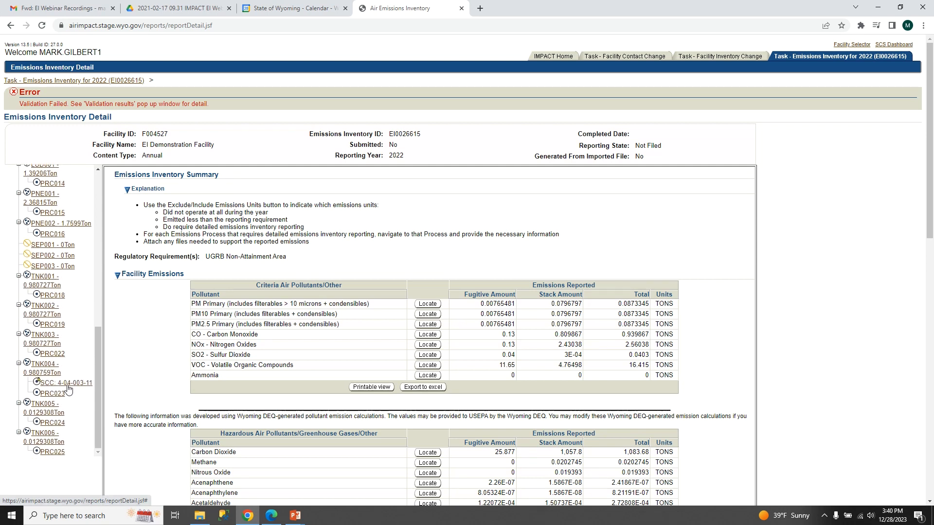
{"action": "left_click", "coordinate": [66, 384]}
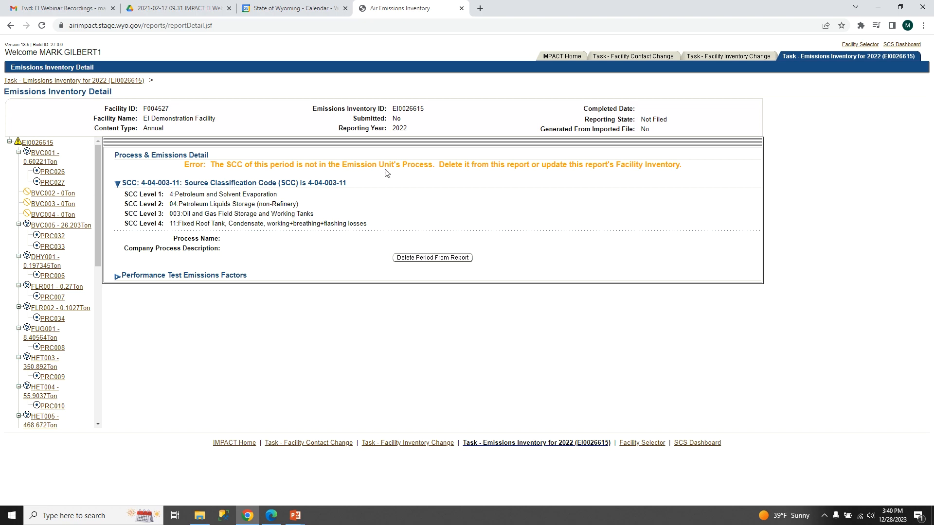
{"action": "left_click", "coordinate": [417, 259]}
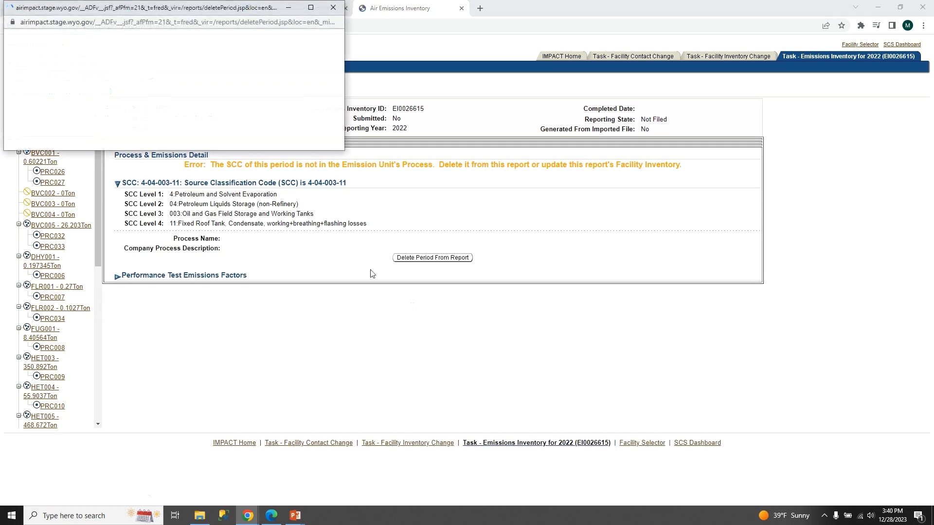
{"action": "left_click", "coordinate": [148, 78]}
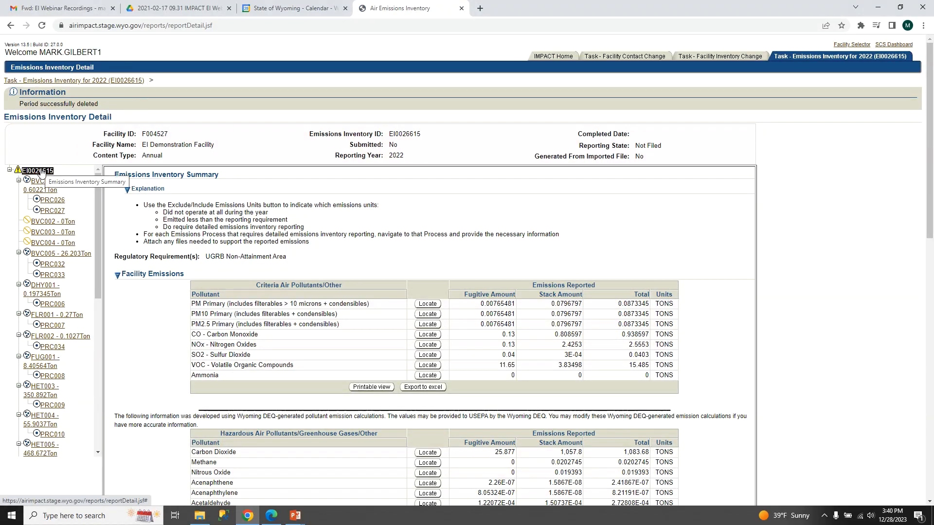
Step: Reopen the emissions inventory summary and validate the inventory again without the deleted TNK004 period
{"action": "left_click", "coordinate": [41, 172]}
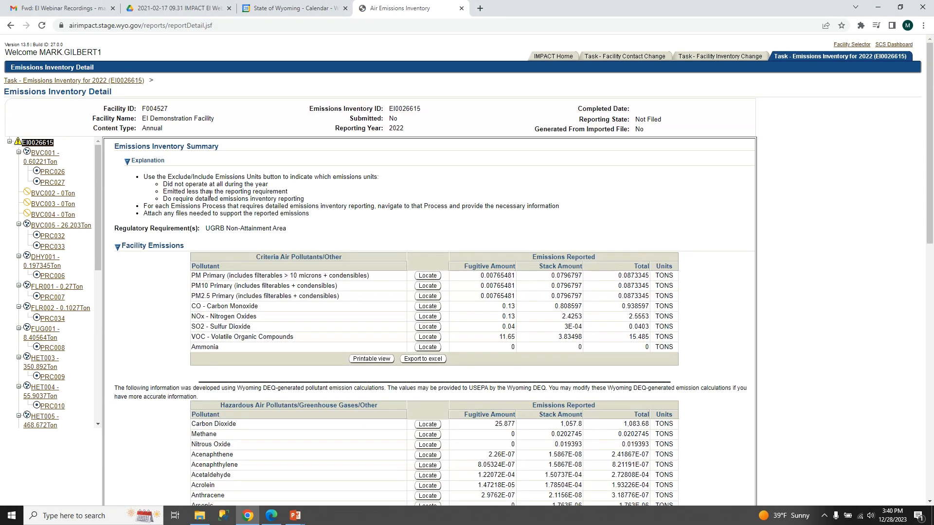
{"action": "scroll", "coordinate": [381, 222], "scroll_direction": "down", "scroll_amount": 12}
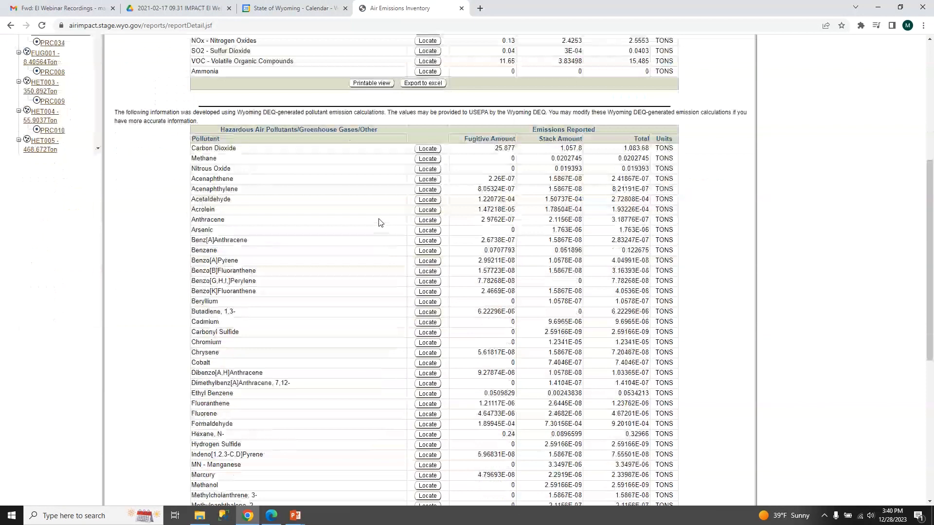
{"action": "left_click", "coordinate": [522, 442]}
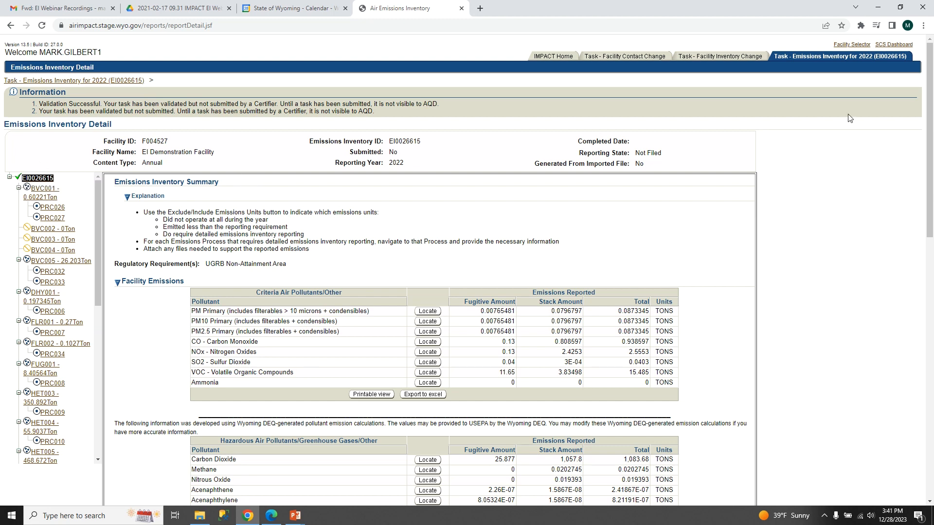
{"action": "left_click", "coordinate": [905, 171]}
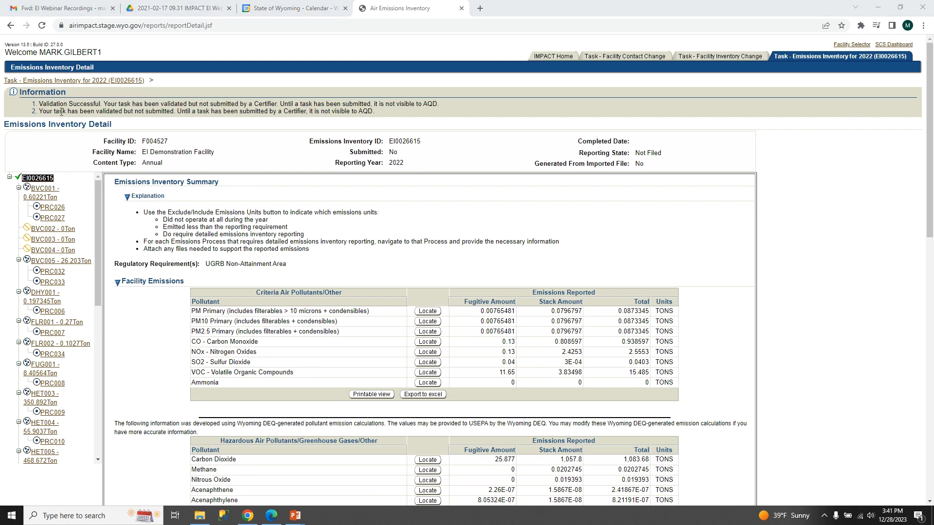
{"action": "left_click", "coordinate": [42, 110]}
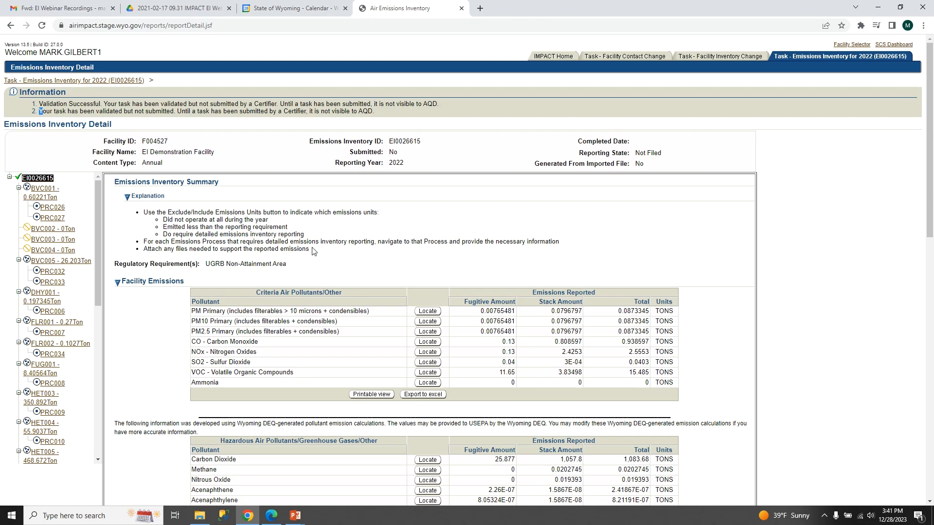
Step: Submit the validated 2022 emissions inventory, affirming the authority to sign electronically and confirming the accuracy attestation
{"action": "scroll", "coordinate": [313, 251], "scroll_direction": "down", "scroll_amount": 5}
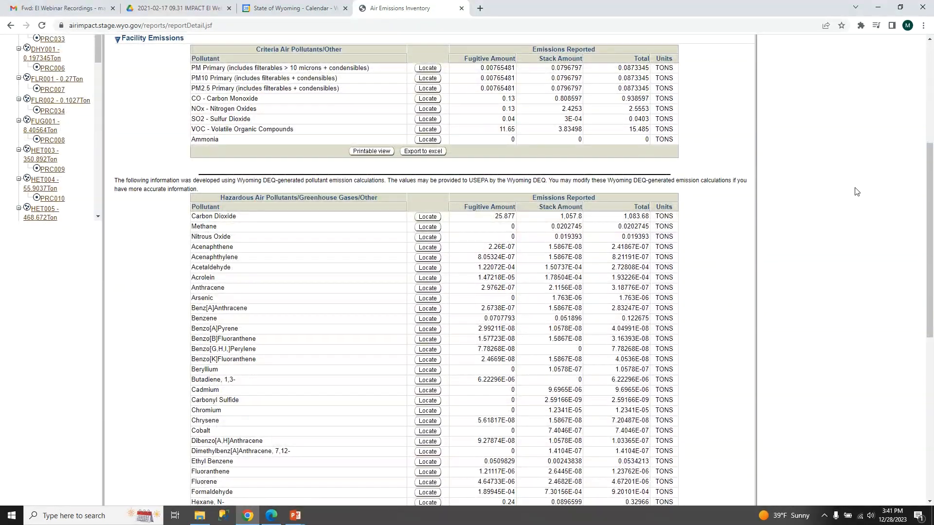
{"action": "scroll", "coordinate": [880, 170], "scroll_direction": "down", "scroll_amount": 8}
{"action": "scroll", "coordinate": [513, 183], "scroll_direction": "up", "scroll_amount": 13}
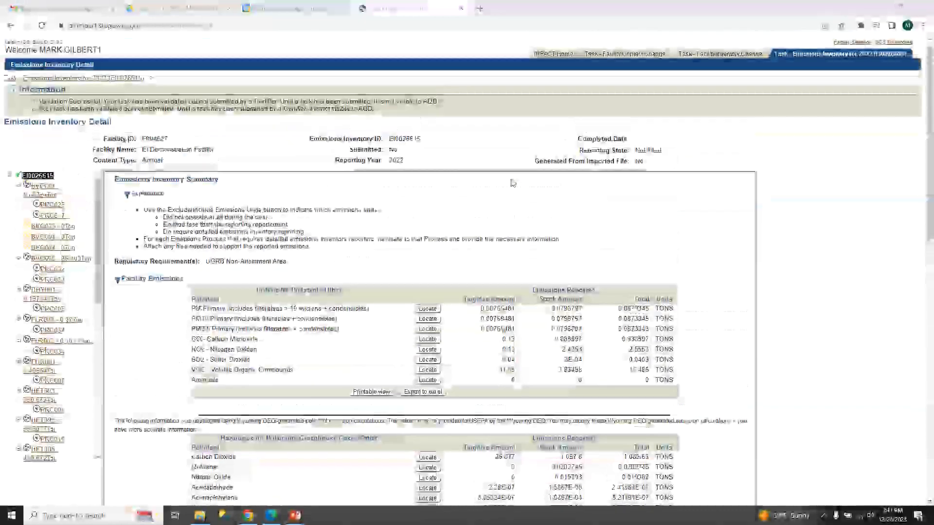
{"action": "scroll", "coordinate": [512, 183], "scroll_direction": "down", "scroll_amount": 13}
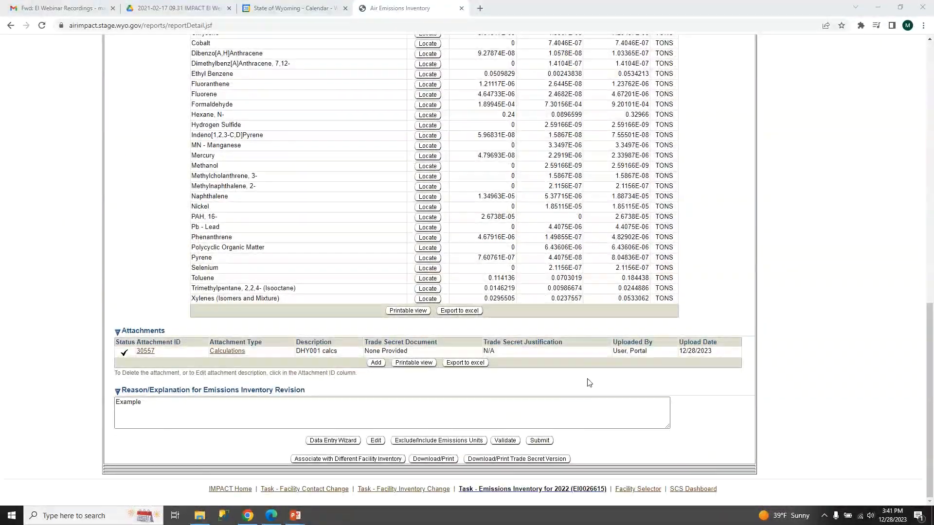
{"action": "left_click", "coordinate": [539, 441]}
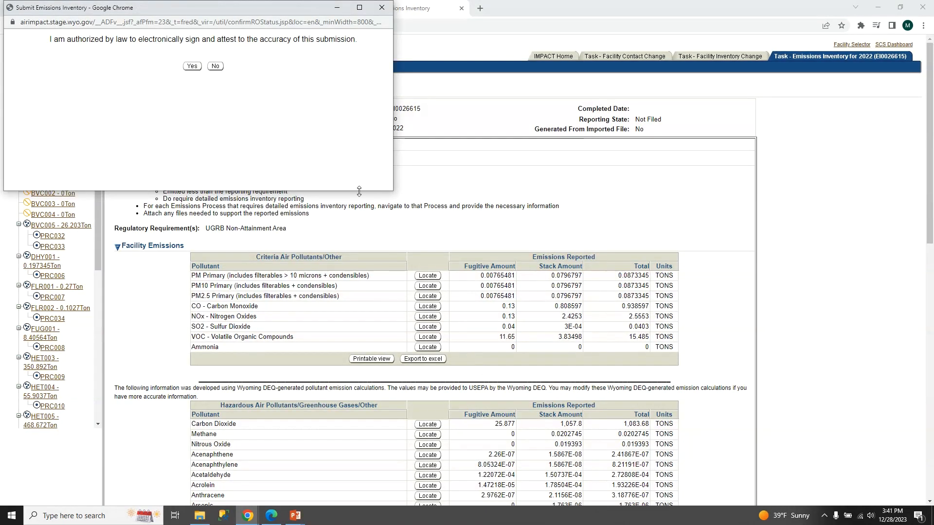
{"action": "left_click", "coordinate": [192, 66]}
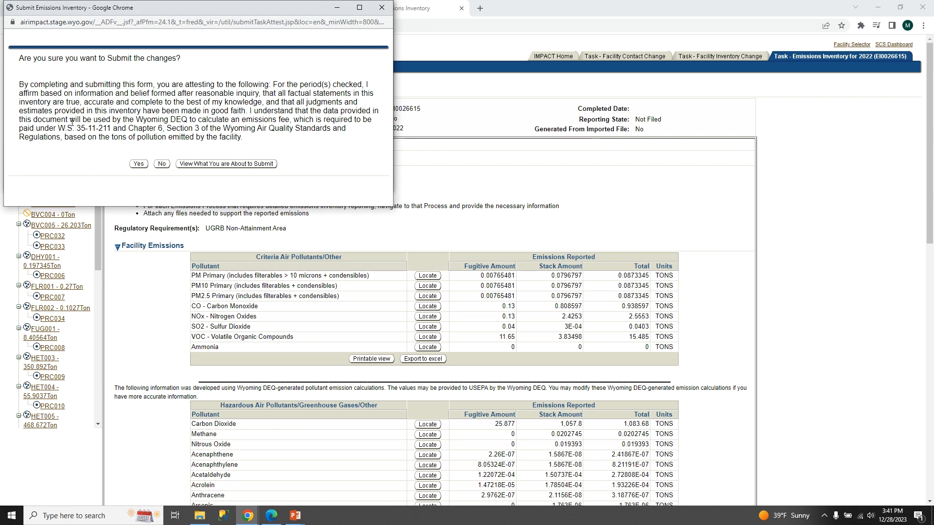
{"action": "left_click", "coordinate": [138, 166]}
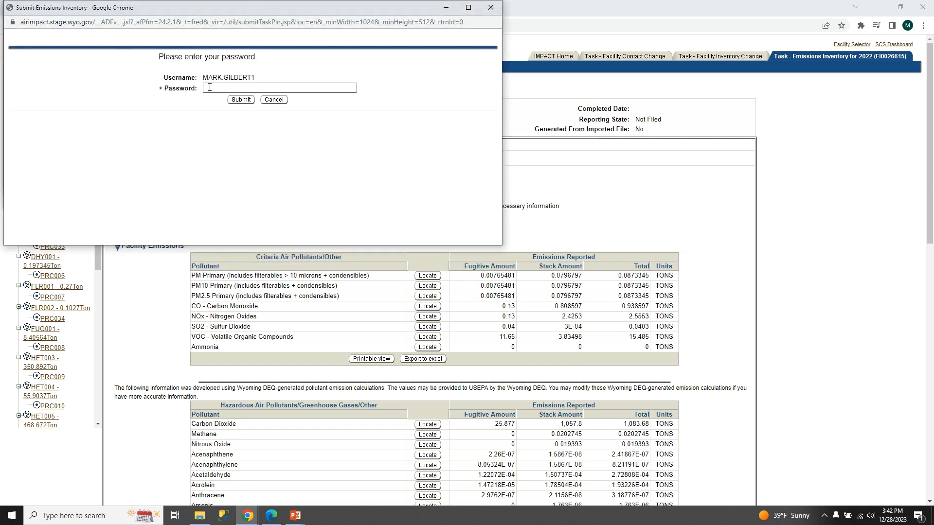
Step: Enter the account password to authenticate the inventory submission, and submit it
{"action": "left_click", "coordinate": [217, 87]}
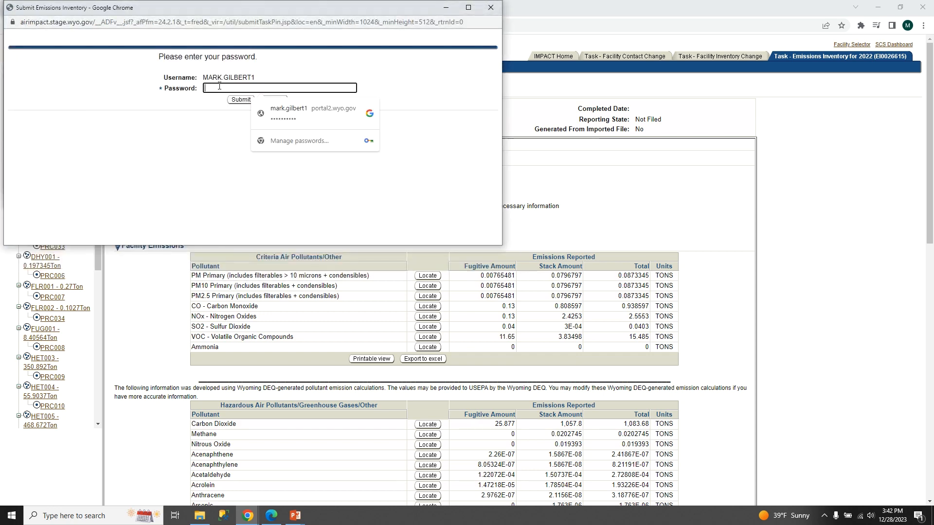
{"action": "left_click", "coordinate": [283, 109]}
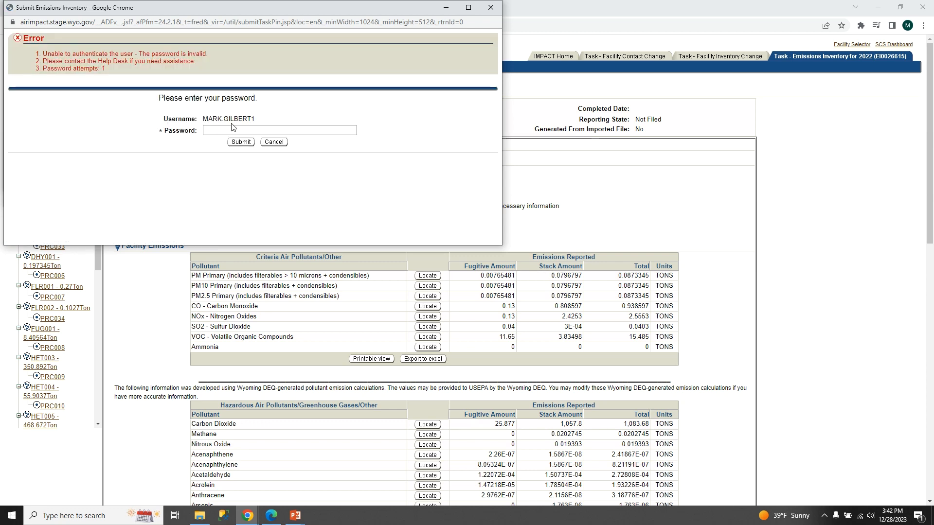
{"action": "left_click", "coordinate": [231, 129]}
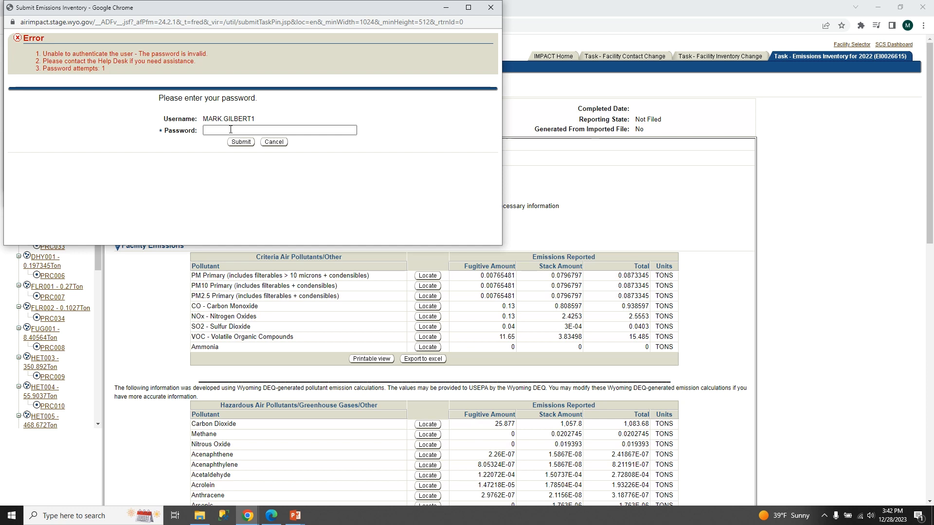
{"action": "type", "text": "•••••••••"}
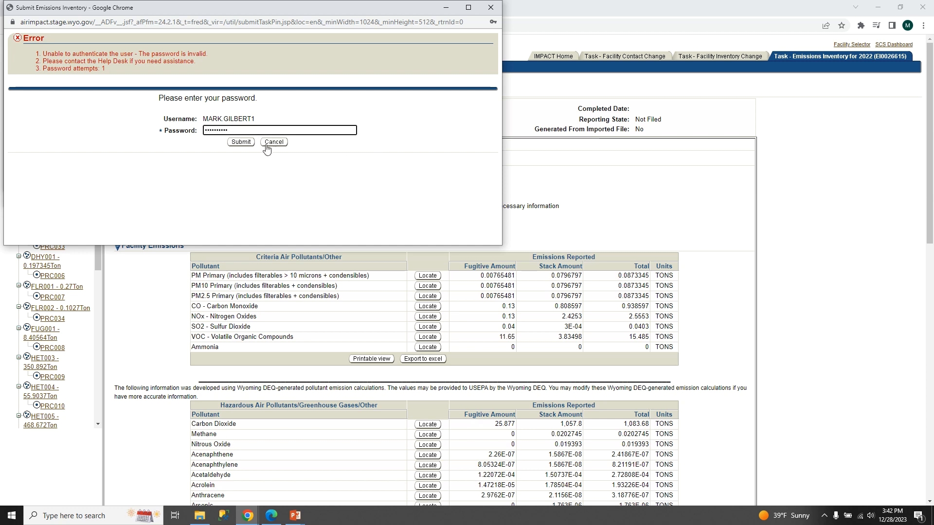
{"action": "left_click", "coordinate": [241, 144]}
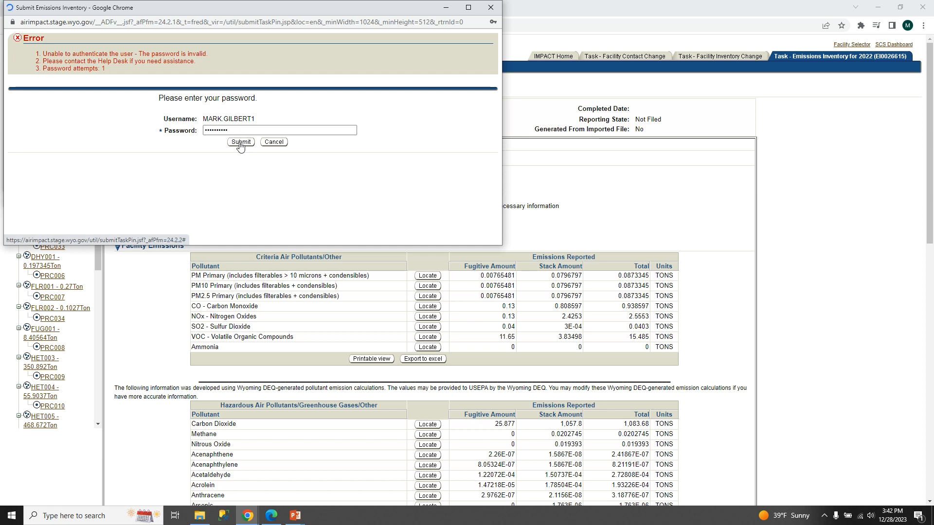
Step: Enter the answer to the signature question and submit it to sign the emissions inventory
{"action": "left_click", "coordinate": [250, 100]}
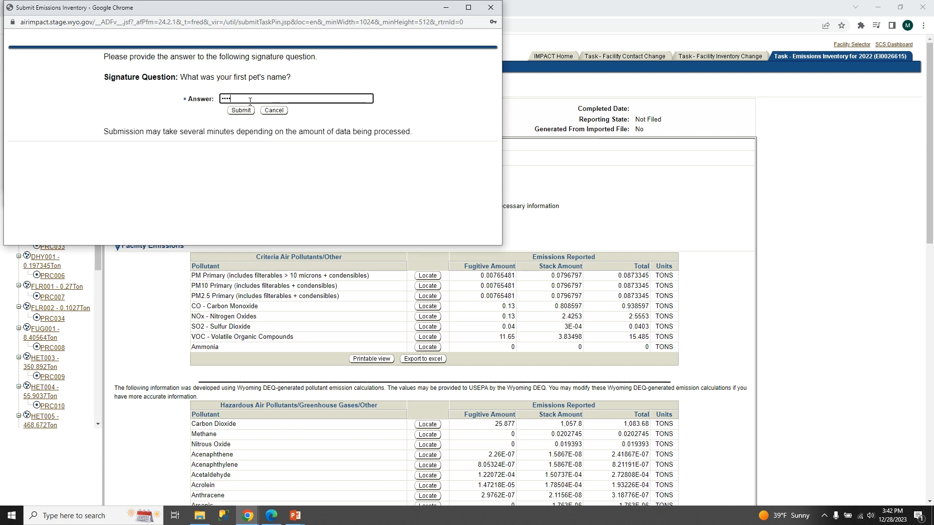
{"action": "left_click", "coordinate": [242, 110]}
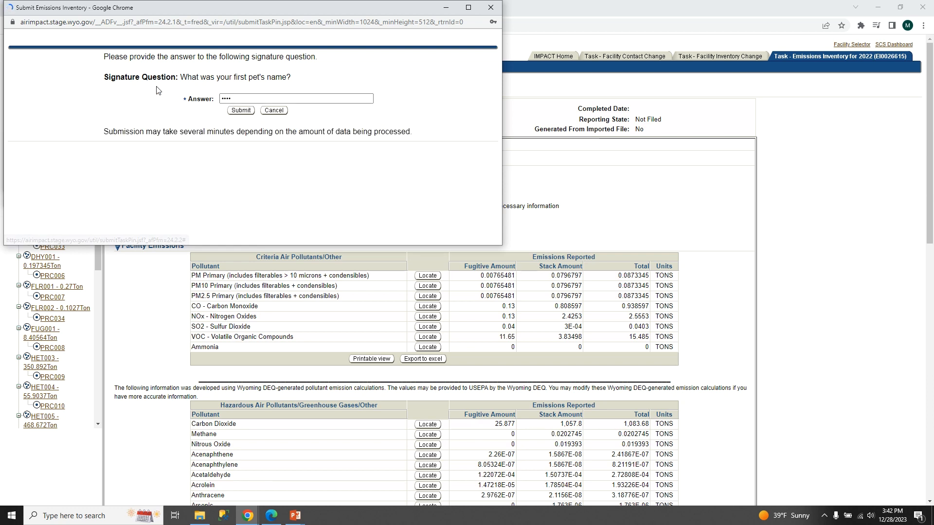
{"action": "left_click", "coordinate": [249, 97]}
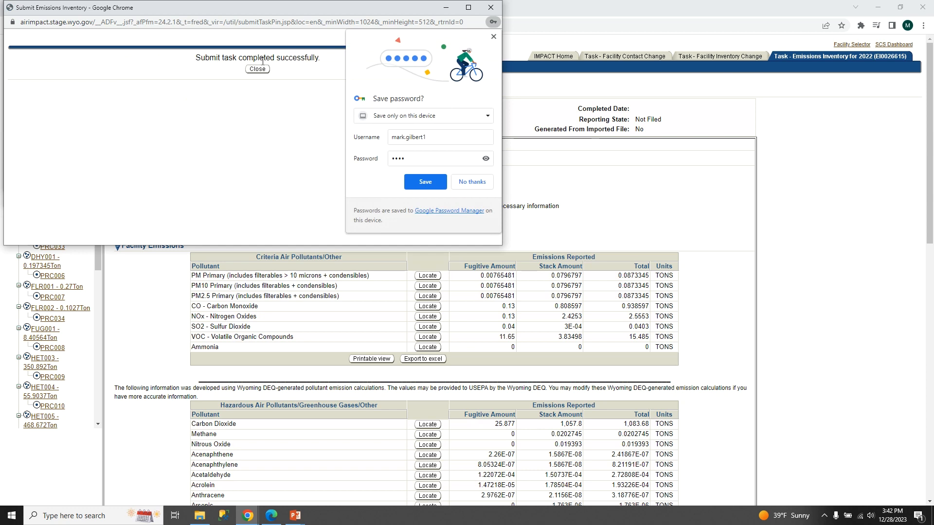
Step: Decline the browser's offer to save the password and close the submission window
{"action": "left_click", "coordinate": [476, 188]}
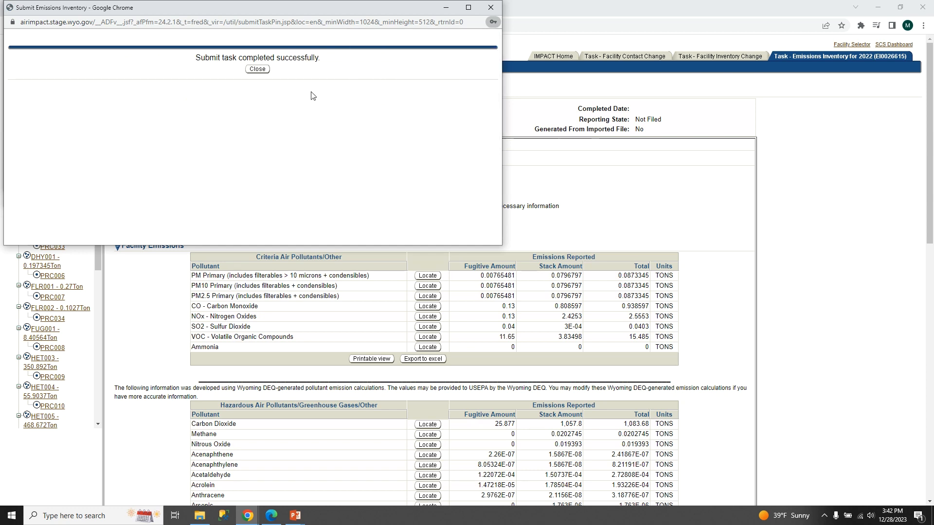
{"action": "left_click", "coordinate": [257, 69]}
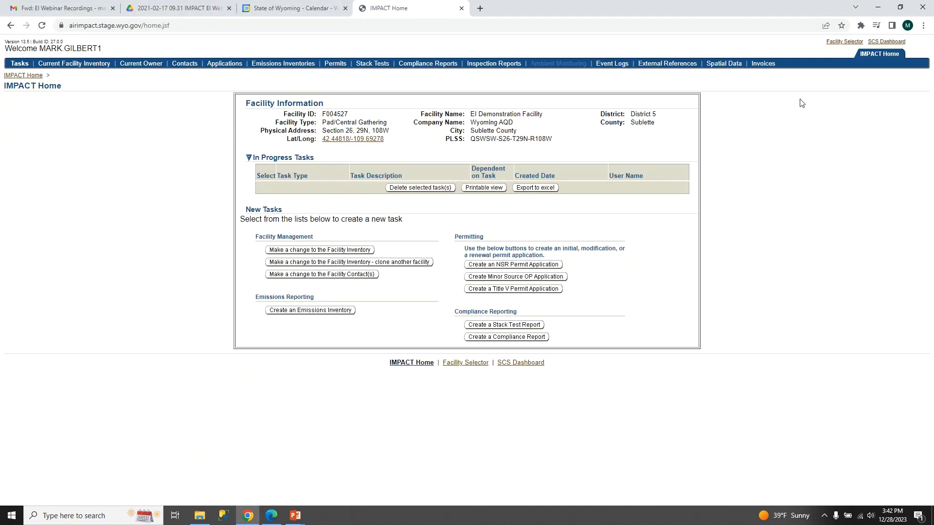